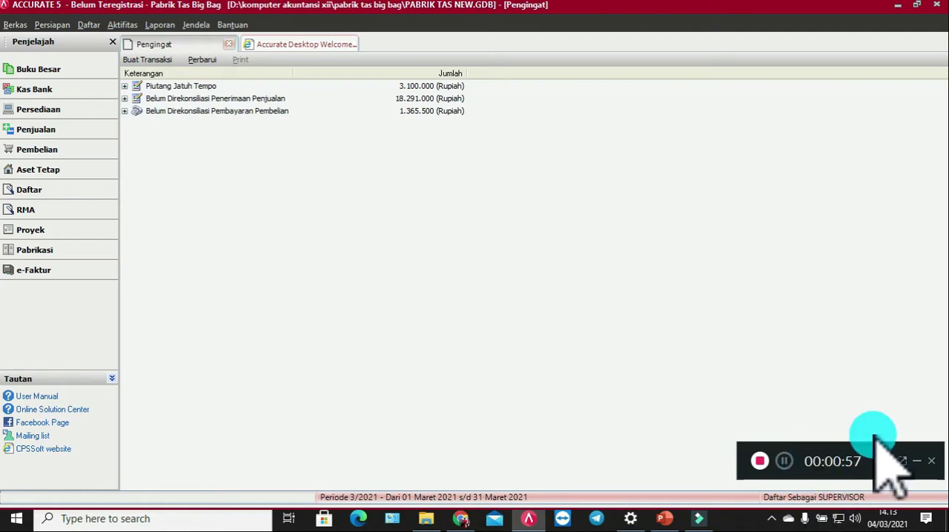
# Step: Start a new purchase invoice from the purchasing module and choose Toko Kendati as the vendor
pyautogui.click(83, 148)
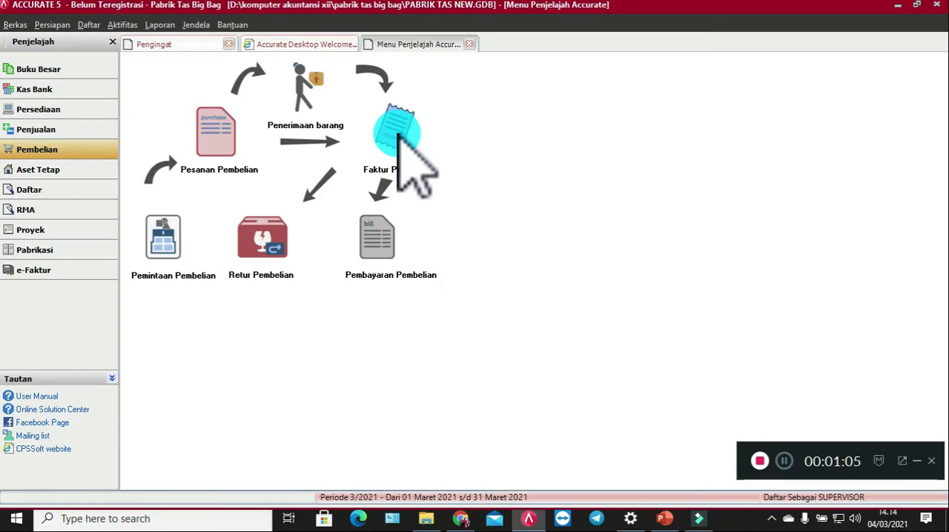
pyautogui.click(398, 134)
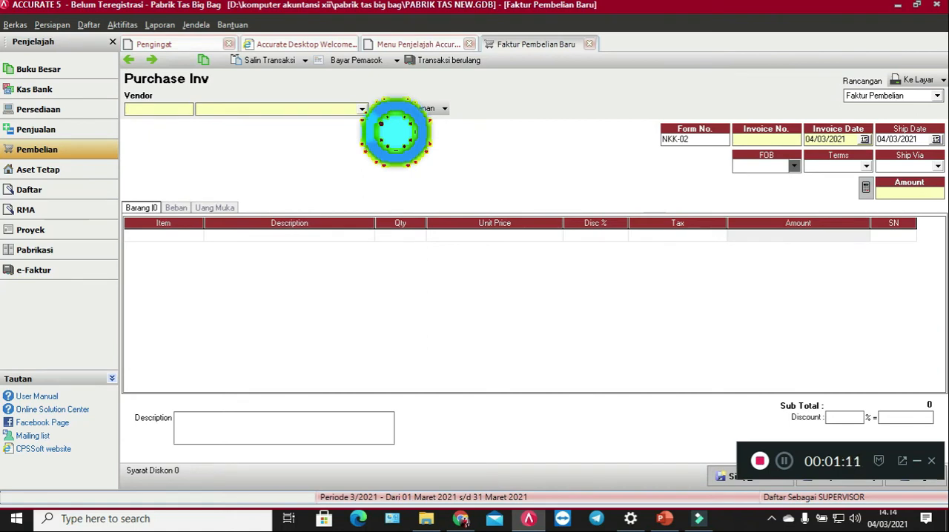
pyautogui.click(362, 110)
pyautogui.click(343, 139)
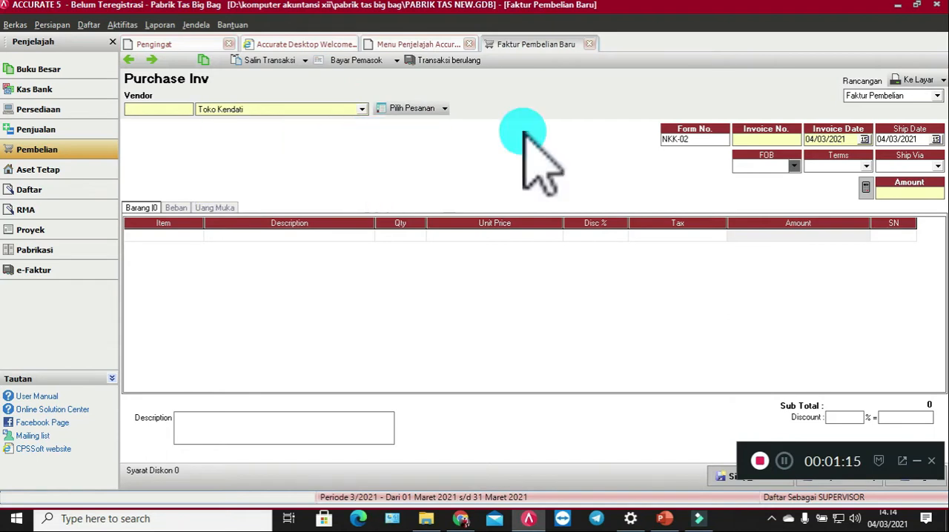
# Step: Set both the form number and the invoice number of the purchase invoice to FB-04
pyautogui.moveTo(703, 145); pyautogui.dragTo(665, 145)
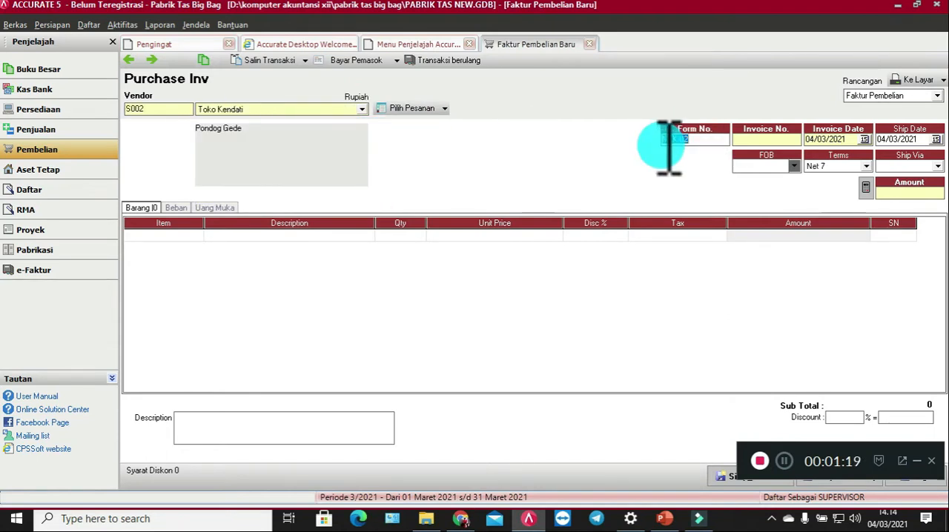
pyautogui.press('BackSpace')
pyautogui.write('FP-04')
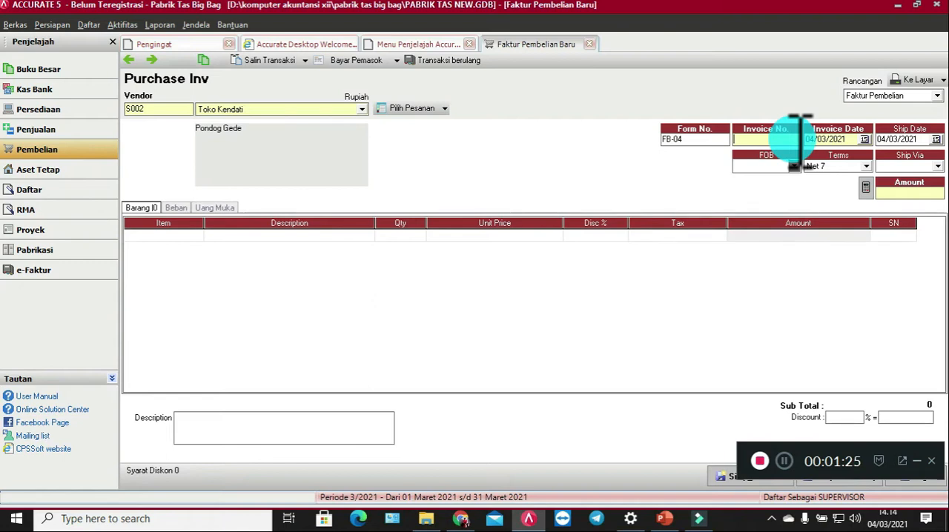
pyautogui.write('FB')
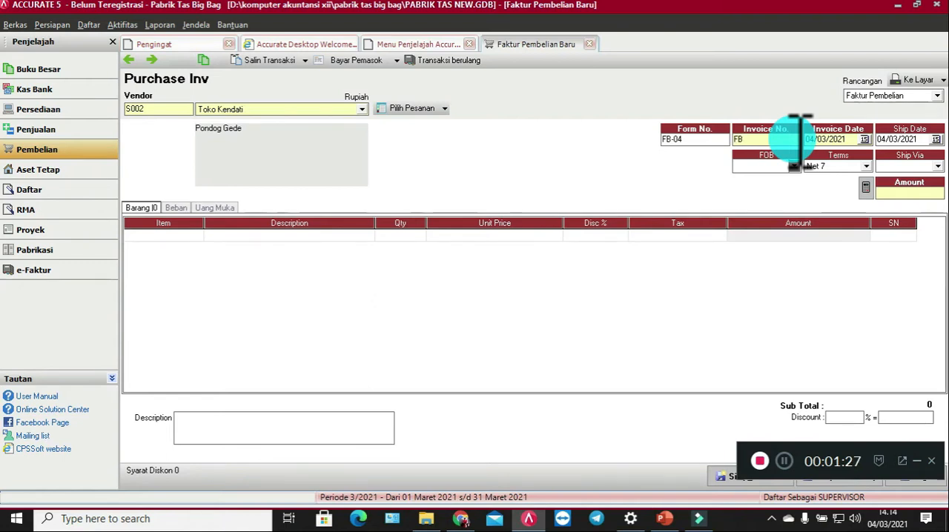
pyautogui.write('-04')
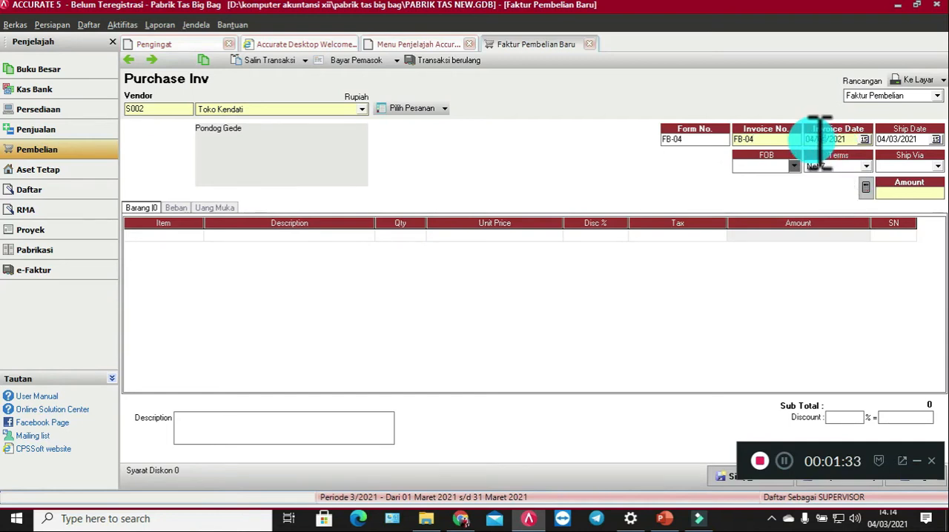
# Step: Set the invoice date and the ship date to 22/09/2018
pyautogui.press('Left')
pyautogui.write('22/03/2018')
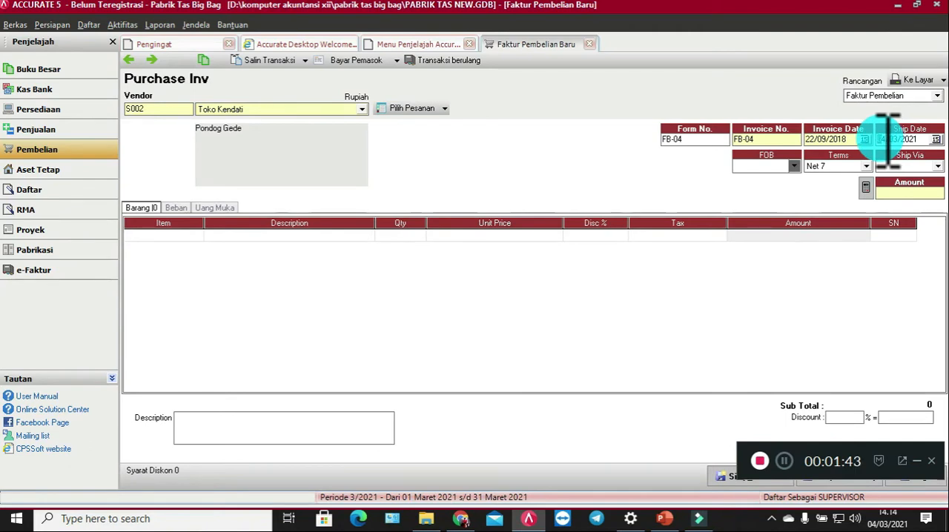
pyautogui.write('22/09/2018')
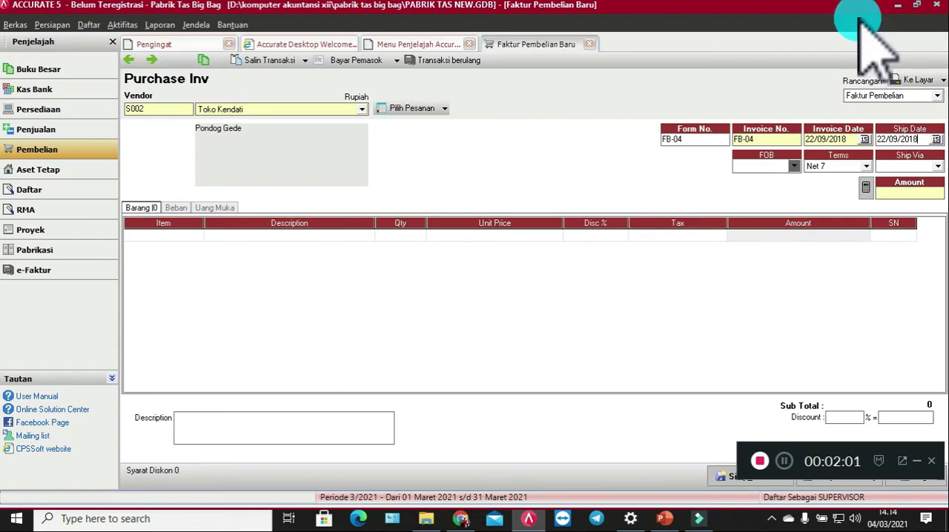
# Step: Enter 130000 as the total amount in the purchase invoice header
pyautogui.click(927, 190)
pyautogui.write('130000')
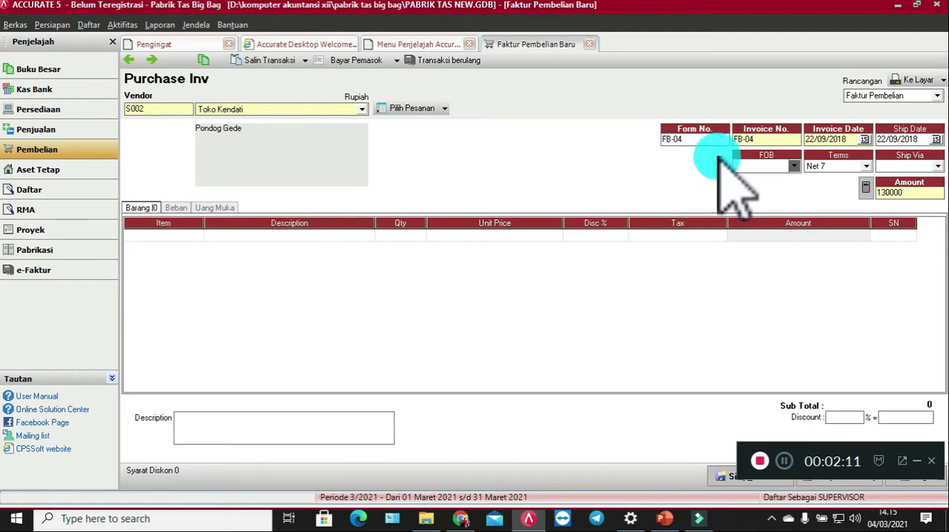
# Step: Add item BP1 Plastik as the first invoice line with quantity 4 and unit price 30000
pyautogui.click(189, 239)
pyautogui.click(198, 236)
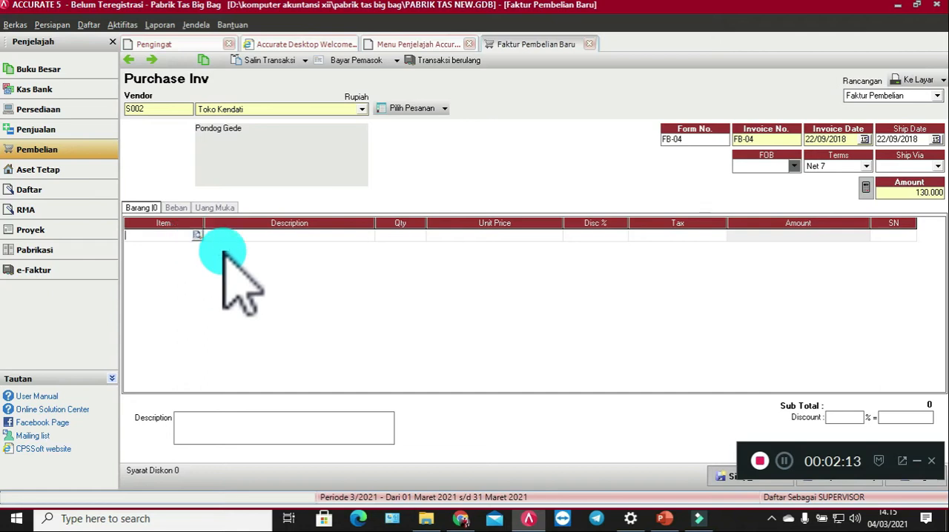
pyautogui.doubleClick(427, 201)
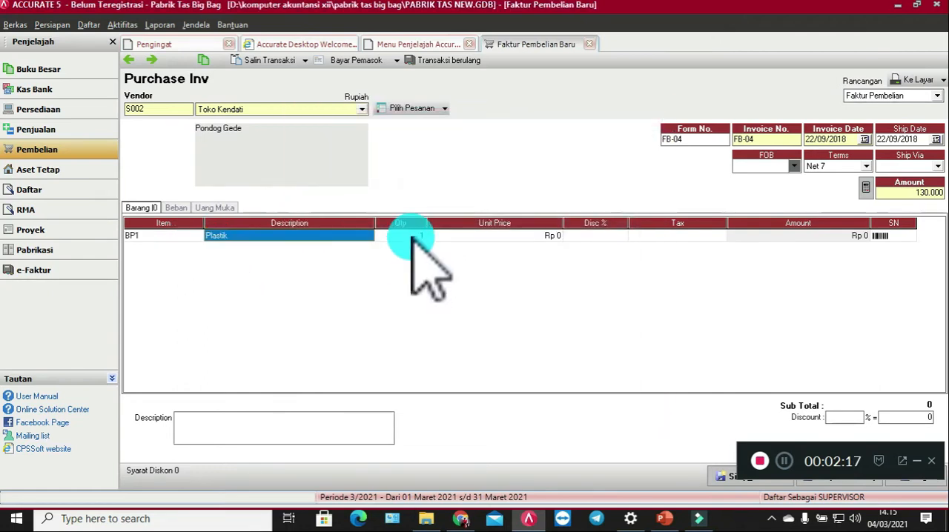
pyautogui.click(413, 238)
pyautogui.write('4')
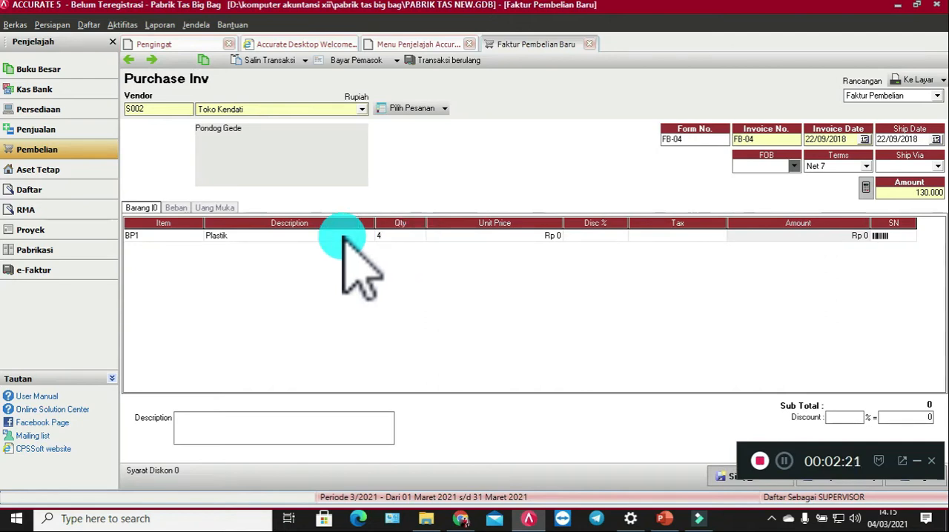
pyautogui.click(458, 237)
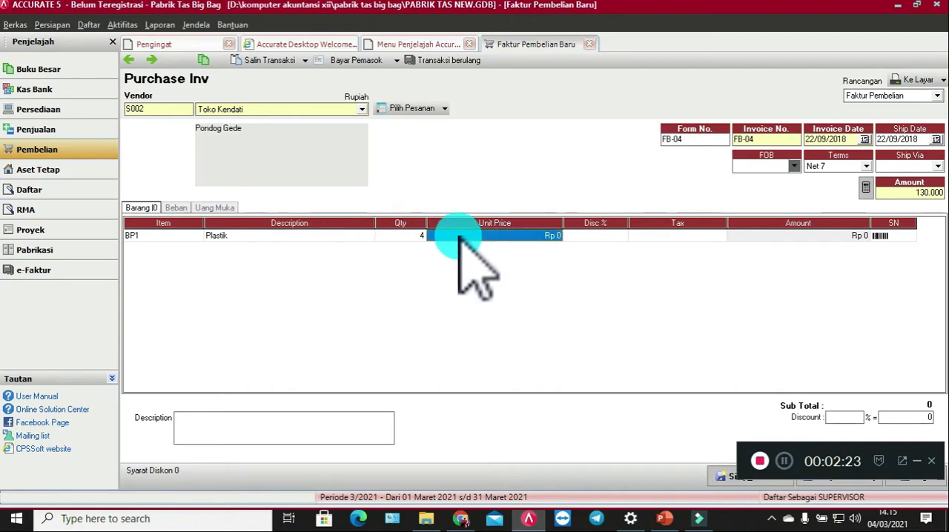
pyautogui.write('30000')
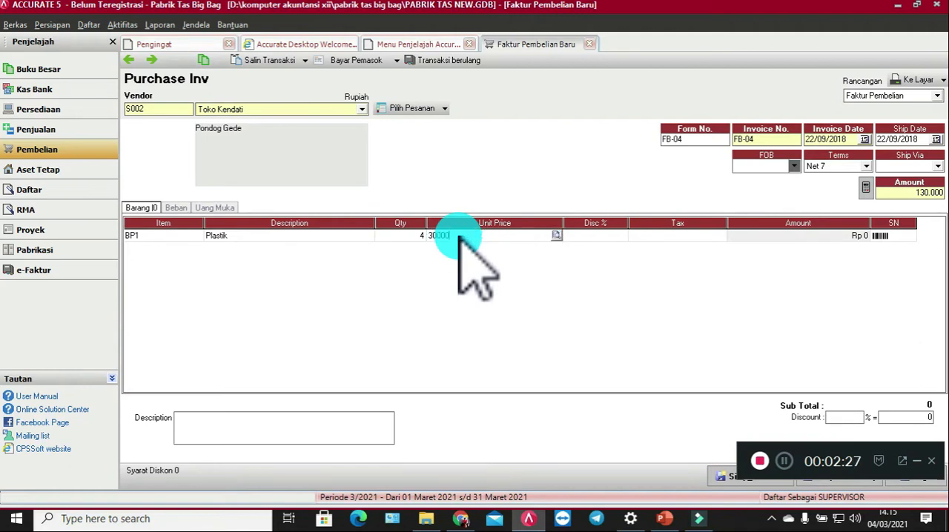
pyautogui.press('Tab')
pyautogui.press('Tab')
pyautogui.press('Tab')
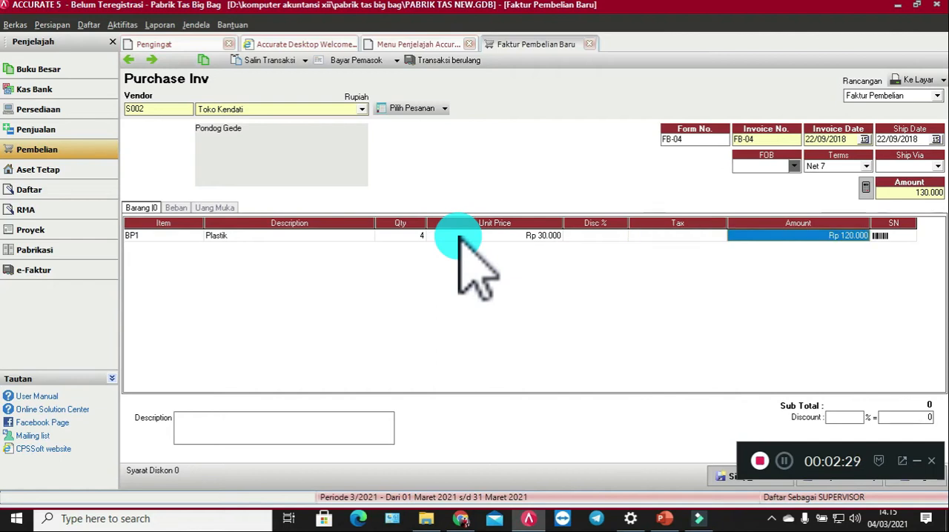
pyautogui.press('Tab')
pyautogui.press('Tab')
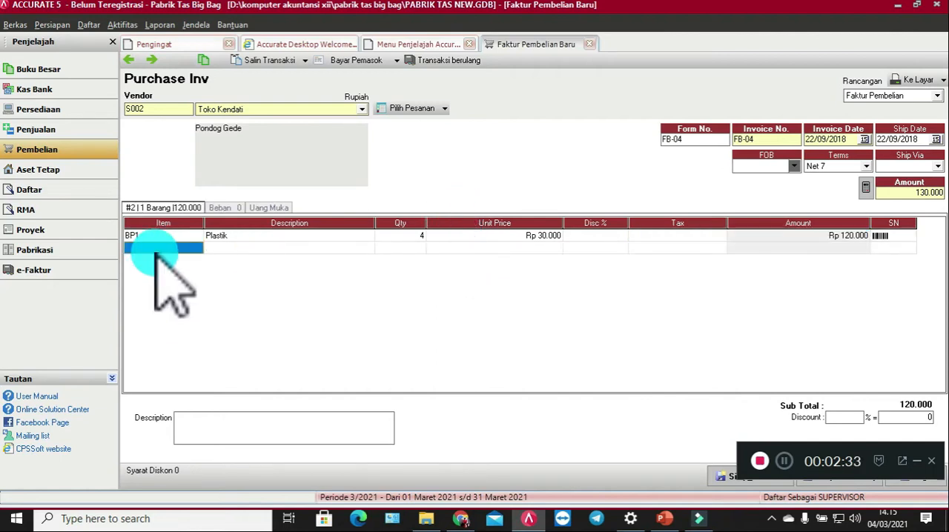
# Step: Add item BP2 Gabus as the second invoice line with quantity 4 and unit price 2000
pyautogui.doubleClick(156, 249)
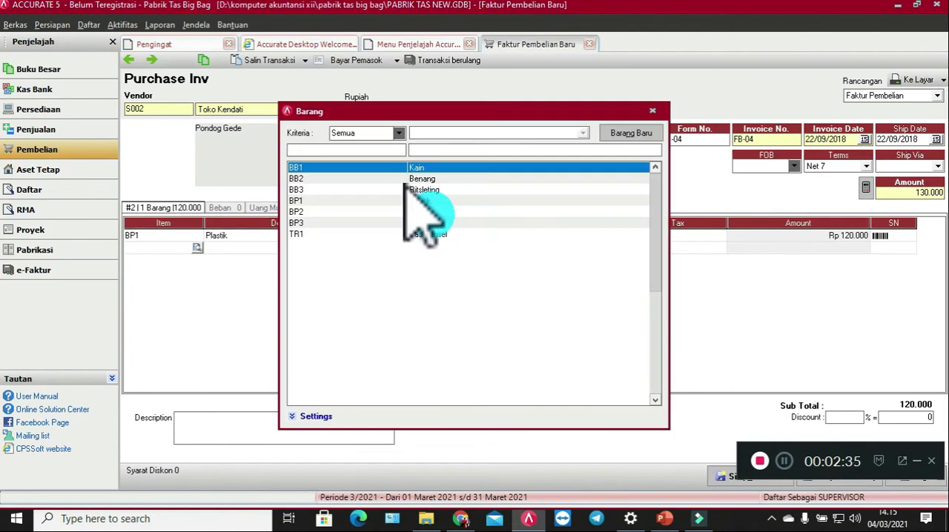
pyautogui.doubleClick(426, 212)
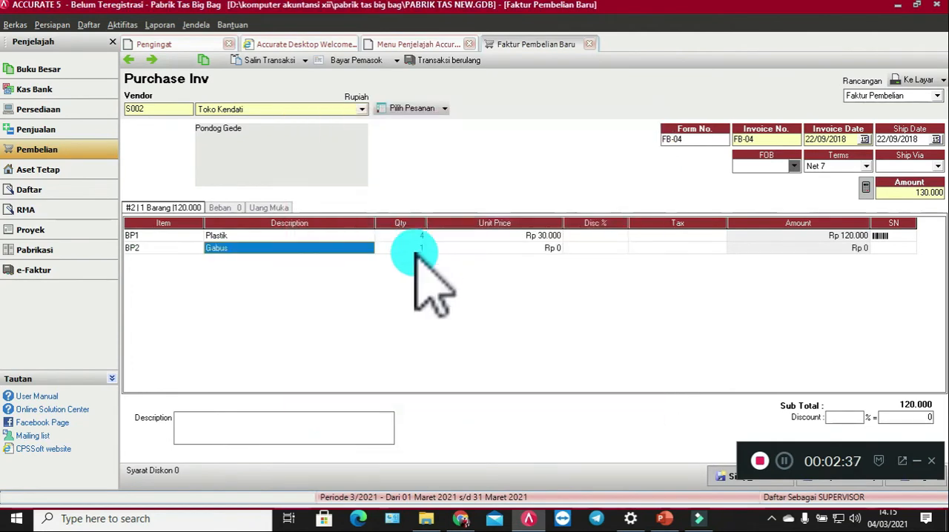
pyautogui.click(413, 249)
pyautogui.write('4')
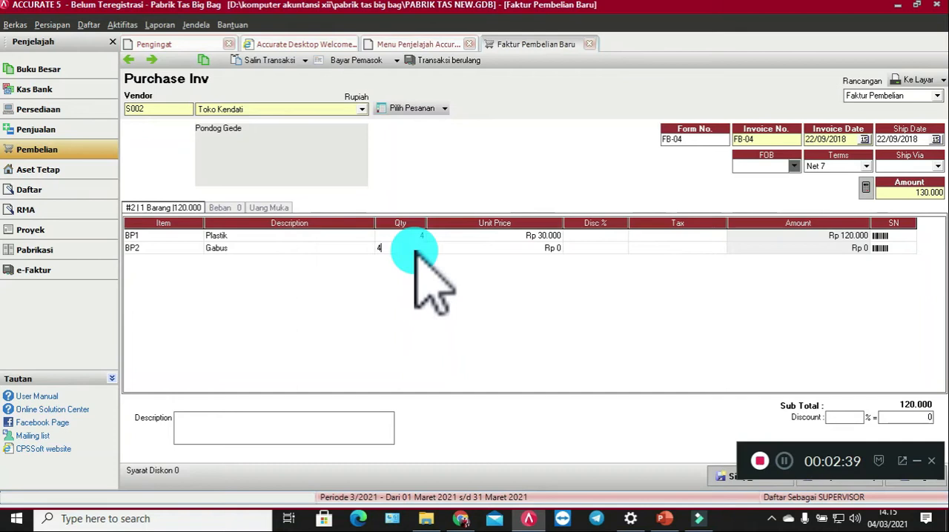
pyautogui.click(459, 248)
pyautogui.write('2000')
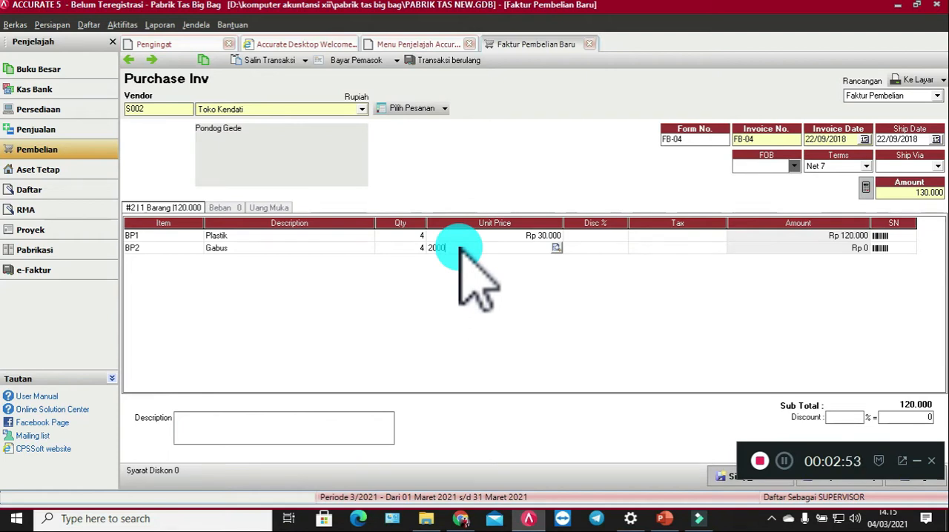
pyautogui.press('Tab')
pyautogui.press('Tab')
pyautogui.press('Tab')
pyautogui.press('Tab')
pyautogui.press('Tab')
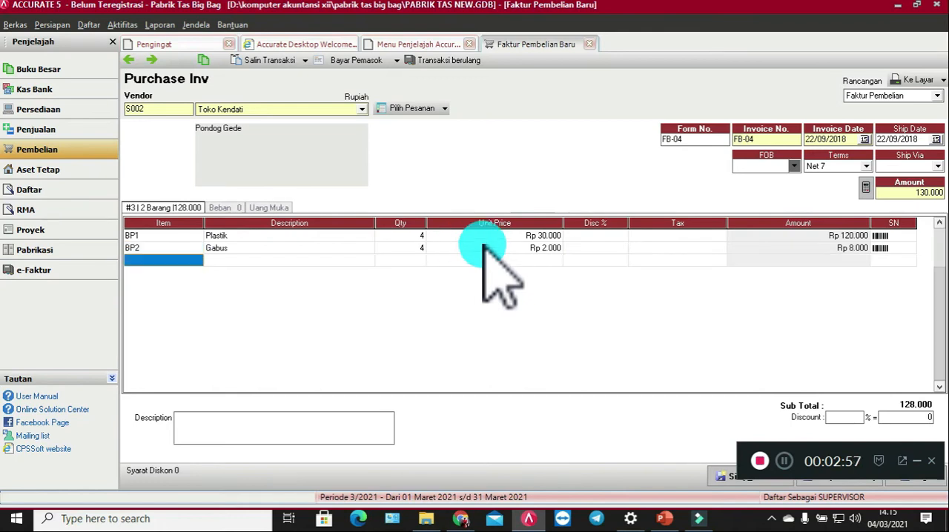
# Step: Add item BP3 Tali Pita as the third invoice line with quantity 4 and unit price 500
pyautogui.click(182, 261)
pyautogui.click(199, 262)
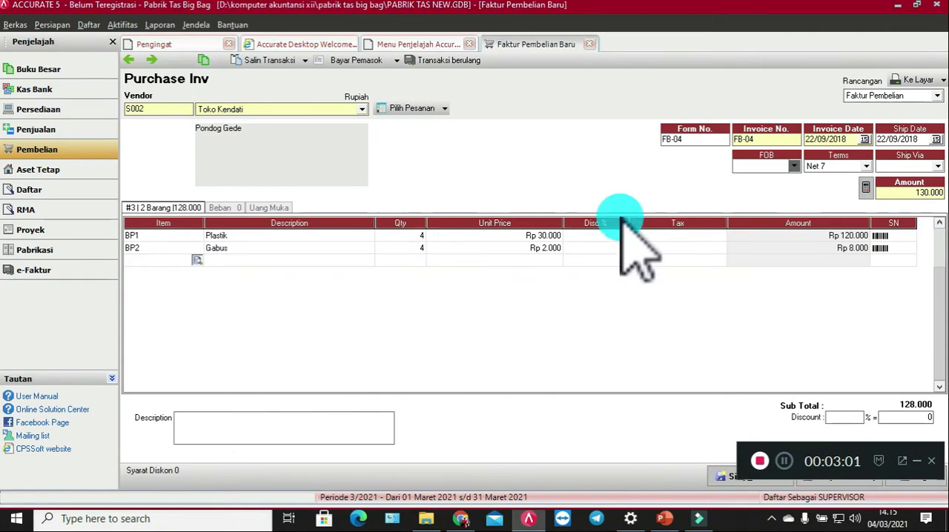
pyautogui.doubleClick(437, 222)
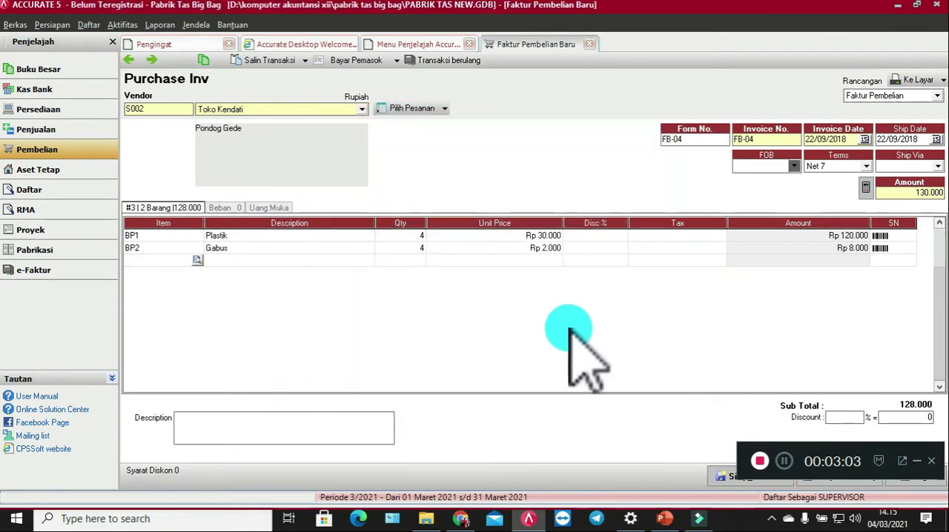
pyautogui.click(401, 261)
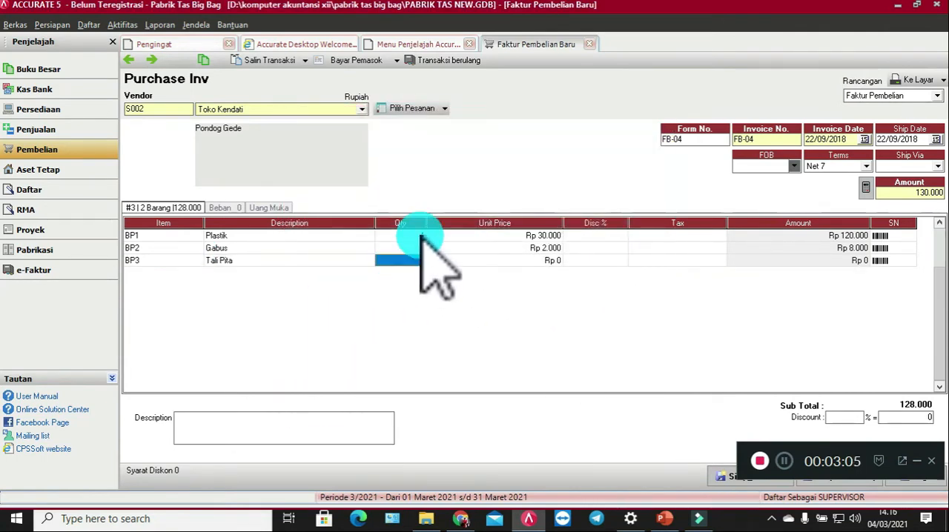
pyautogui.write('4')
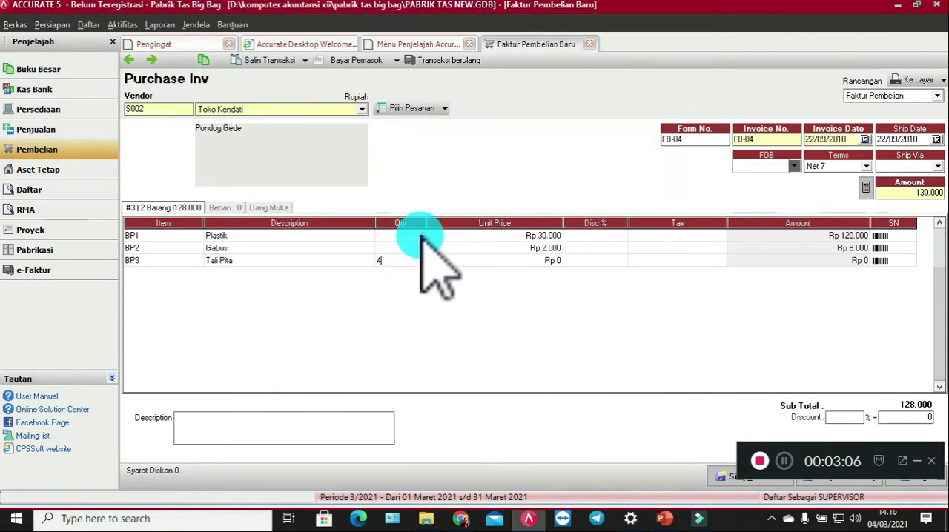
pyautogui.click(455, 261)
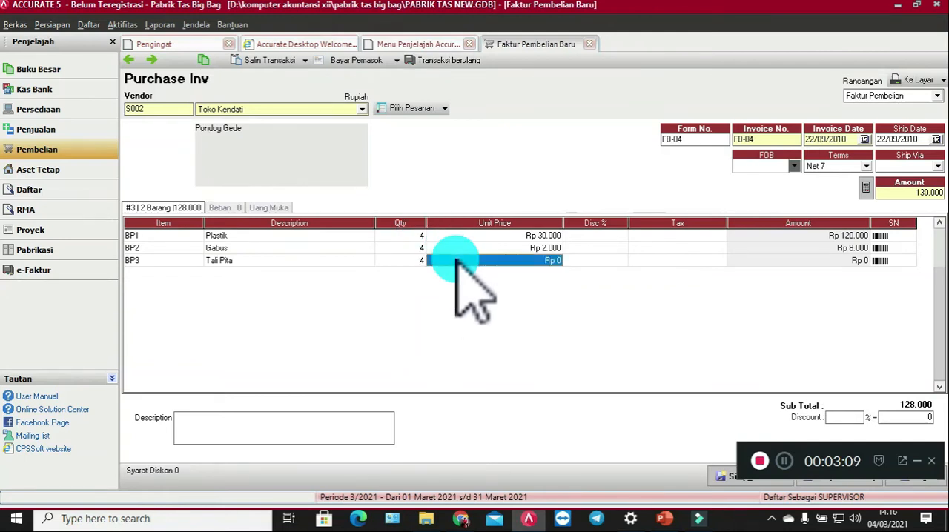
pyautogui.write('500')
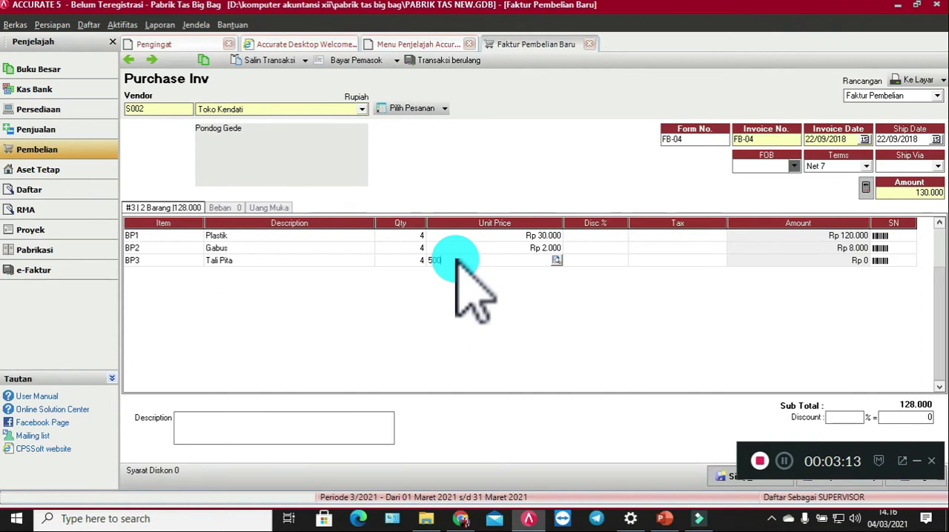
pyautogui.press('Tab')
pyautogui.press('Tab')
pyautogui.press('Tab')
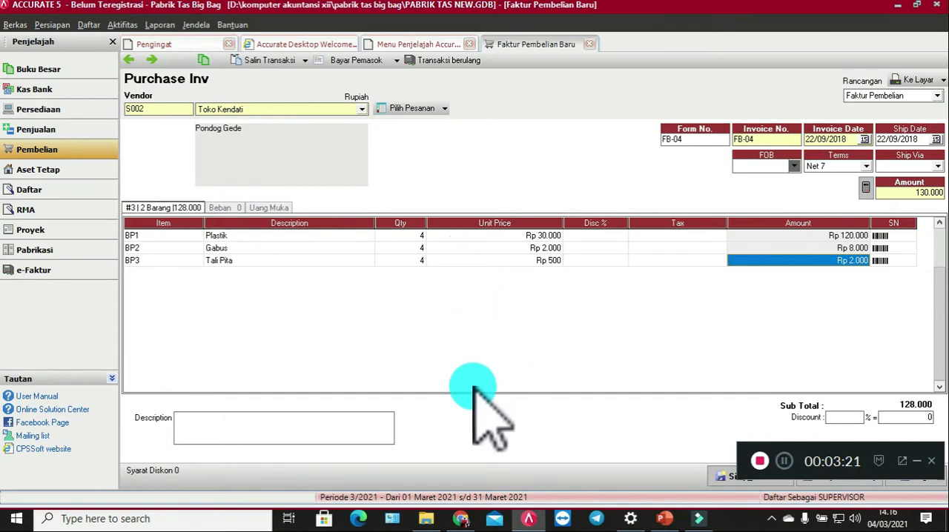
# Step: Enter "Pembelian kredit" as the invoice description, then save and close the purchase invoice
pyautogui.click(272, 420)
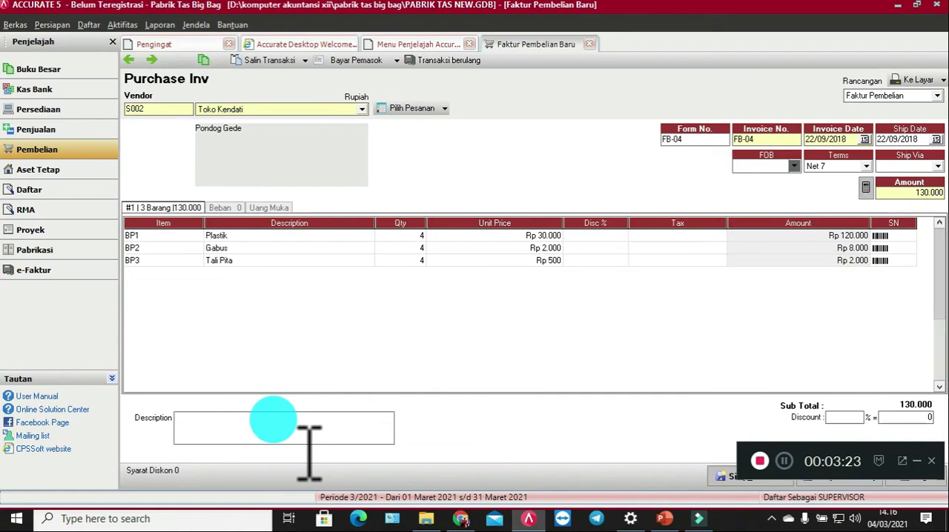
pyautogui.write('P')
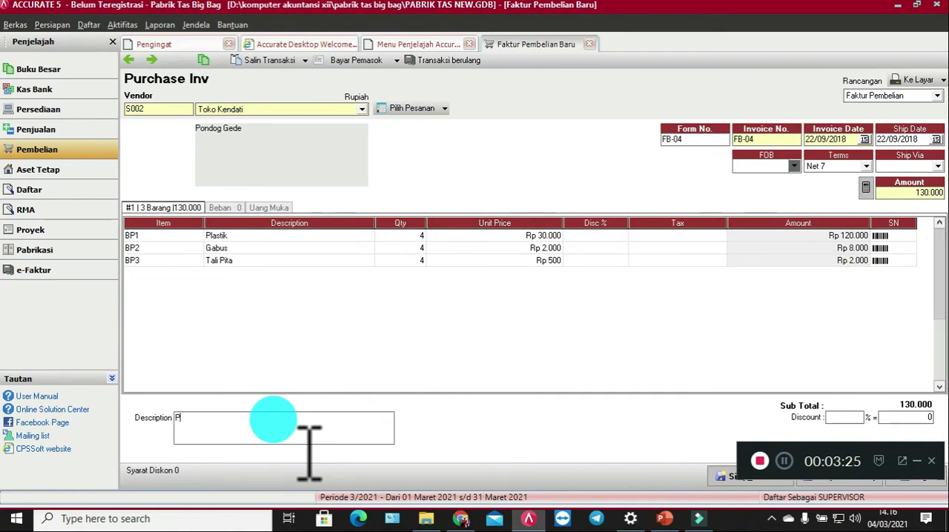
pyautogui.write('embelian kredit')
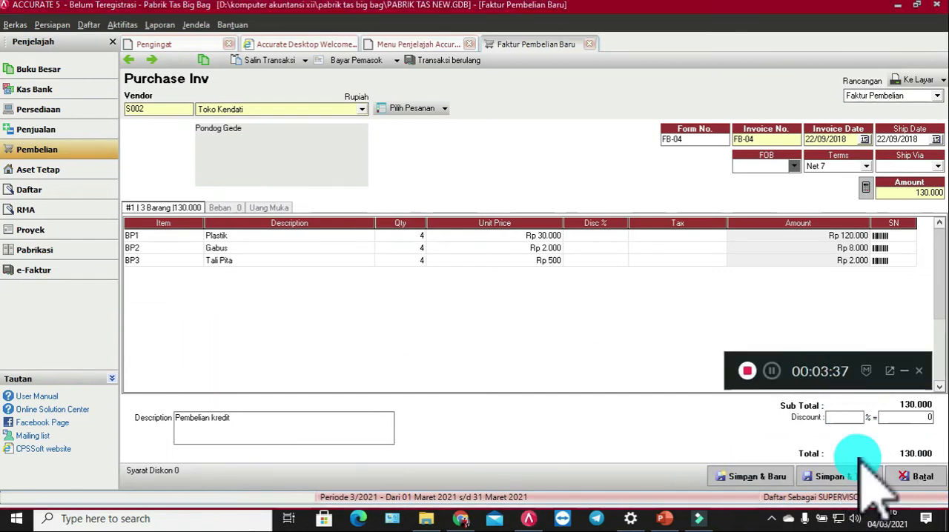
pyautogui.click(853, 476)
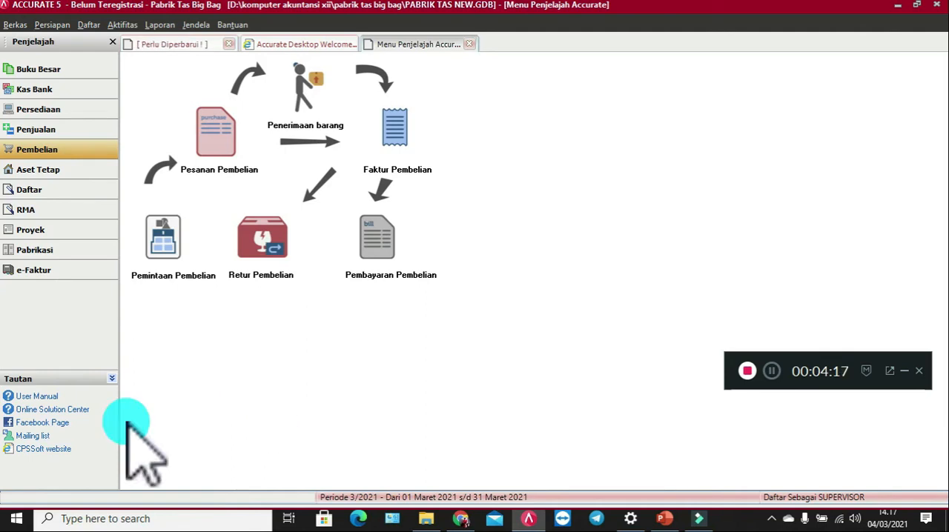
# Step: Open a new work order (Perintah Kerja) form from the manufacturing module
pyautogui.click(22, 250)
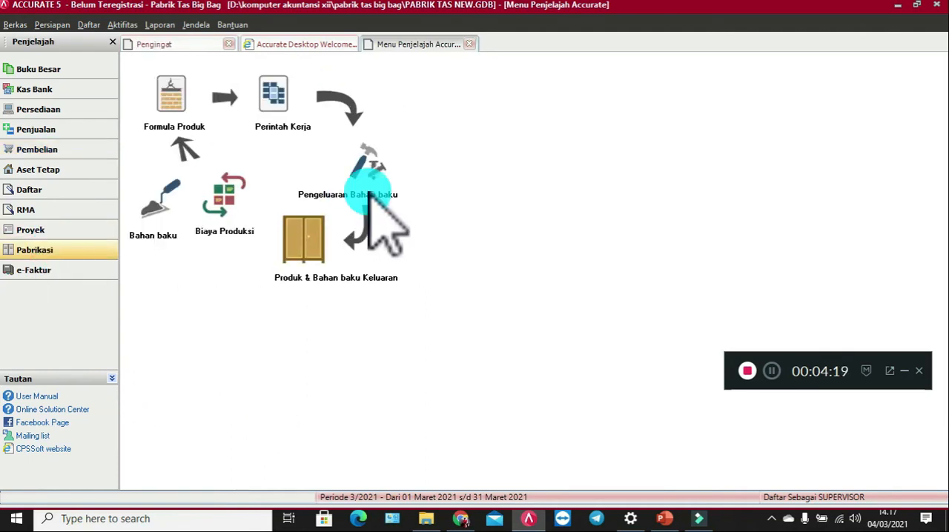
pyautogui.click(268, 126)
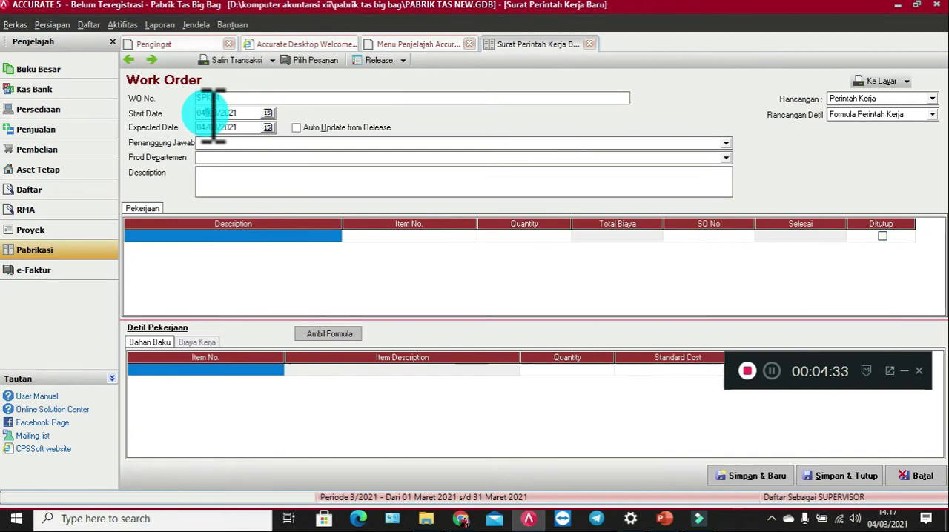
# Step: Set both the start date and the expected date of the work order to 23/09/2018
pyautogui.write('23/01/')
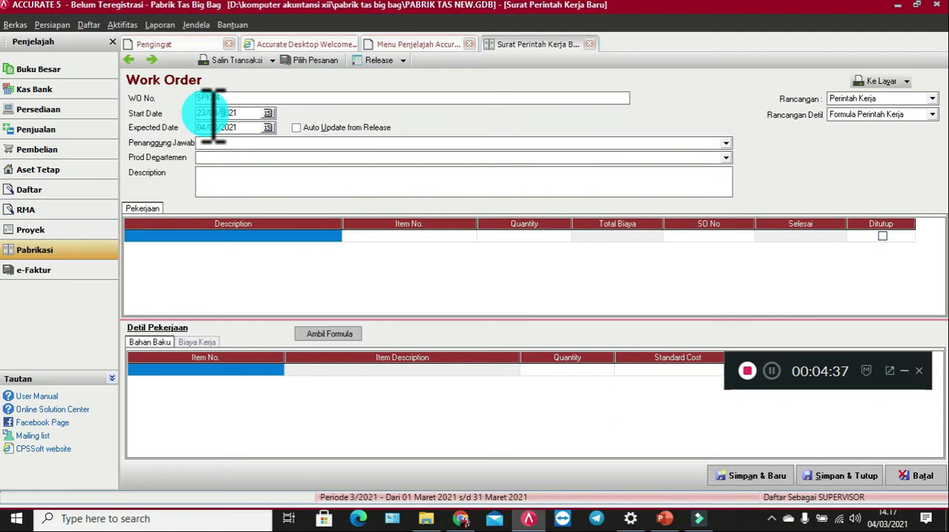
pyautogui.write('2018')
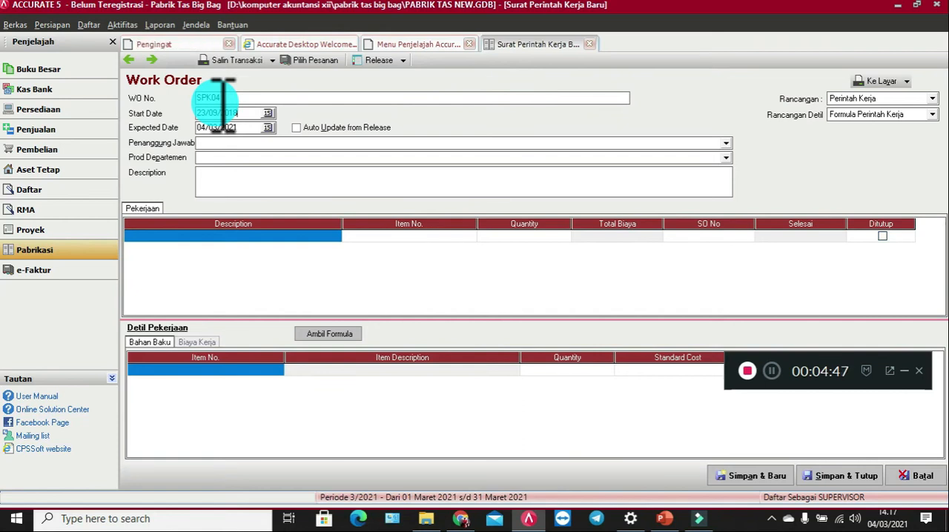
pyautogui.click(222, 127)
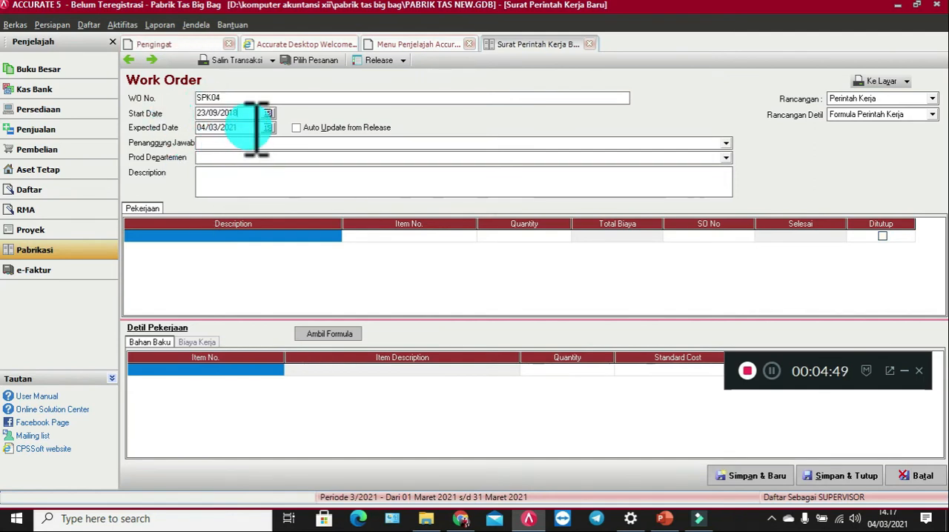
pyautogui.click(219, 128)
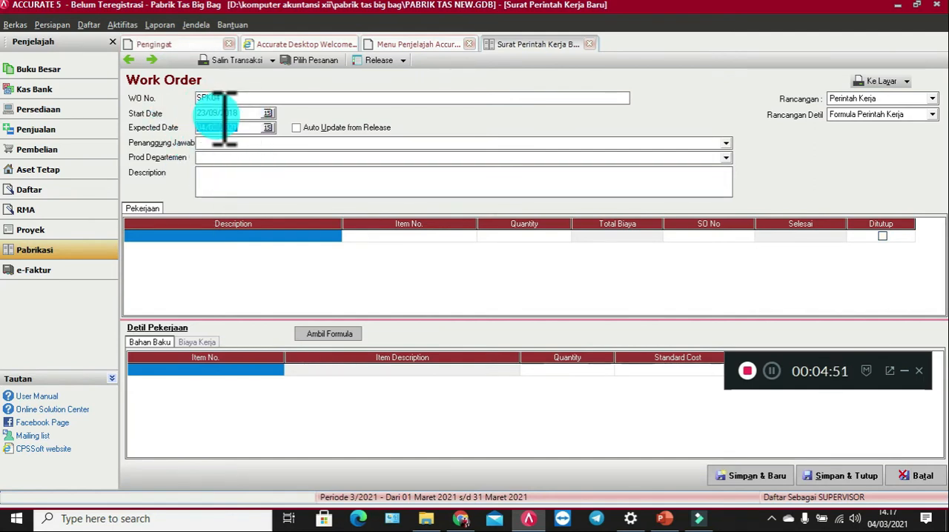
pyautogui.click(194, 114)
pyautogui.hotkey('ctrl', 'c')
pyautogui.click(214, 127)
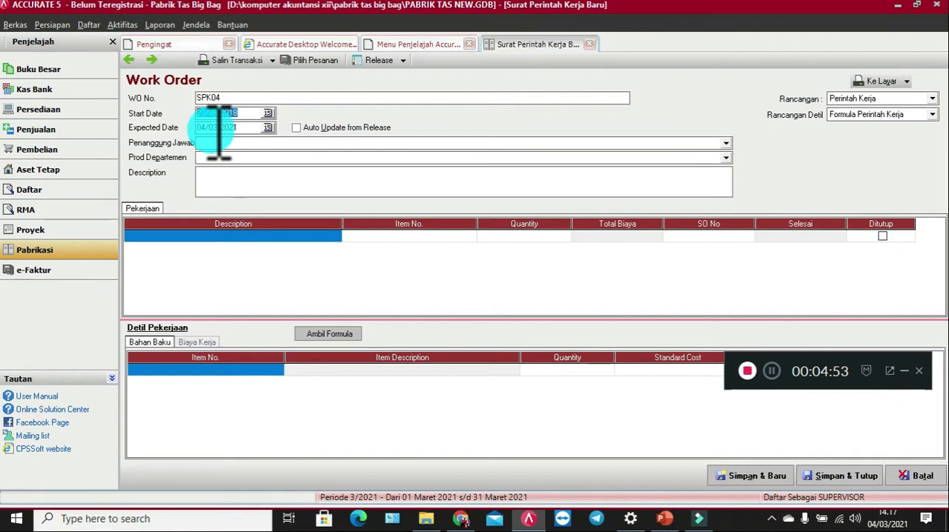
pyautogui.hotkey('ctrl', 'v')
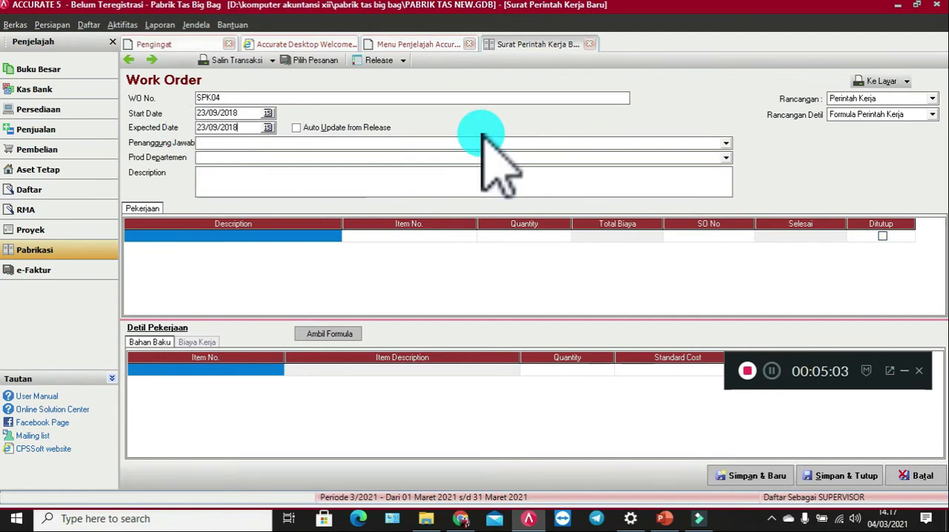
# Step: Assign the existing person in charge to the work order and set the production department to Pembuatan Tas Ransel
pyautogui.click(726, 143)
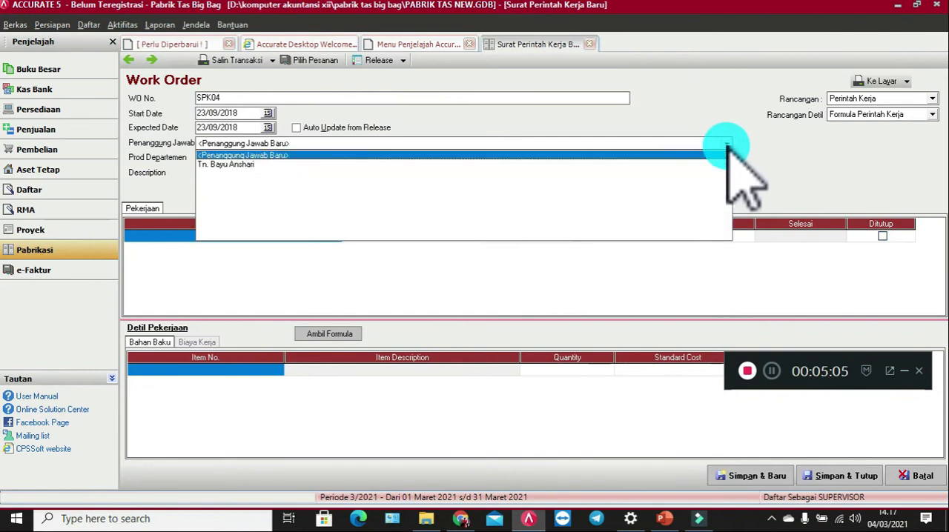
pyautogui.click(226, 165)
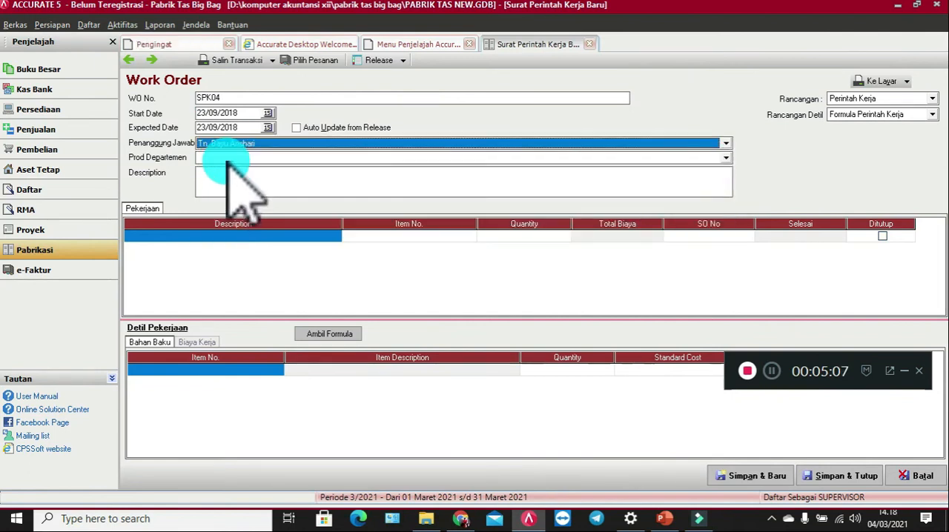
pyautogui.click(230, 158)
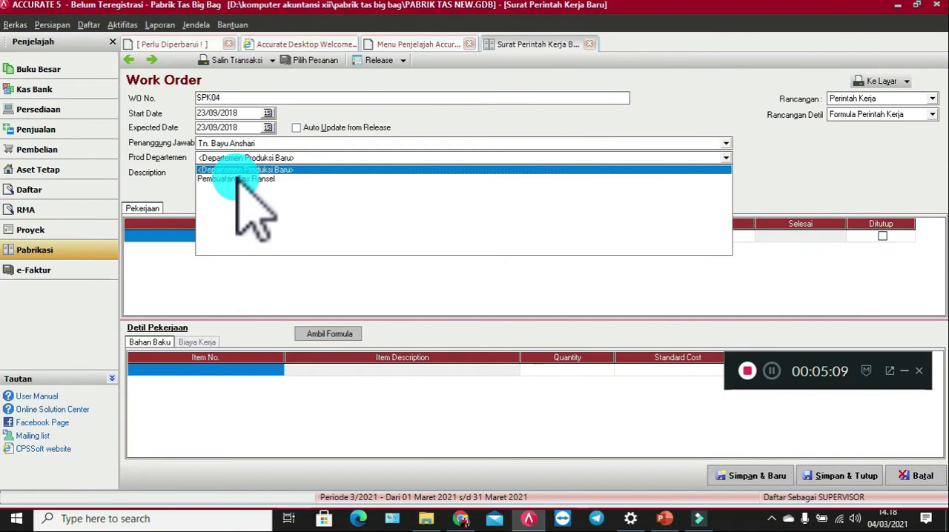
pyautogui.click(236, 178)
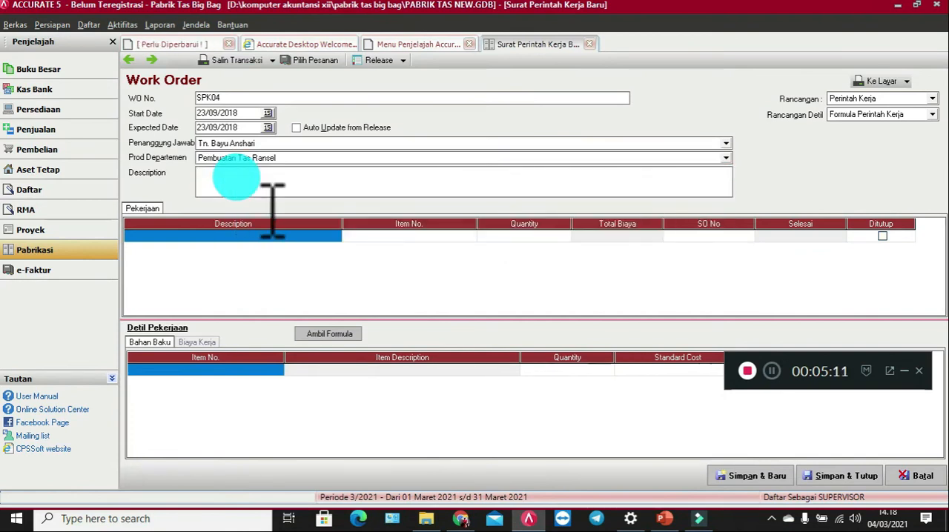
# Step: Enter "Surat Perintah Kerja 4" as the work order description
pyautogui.write('Surat')
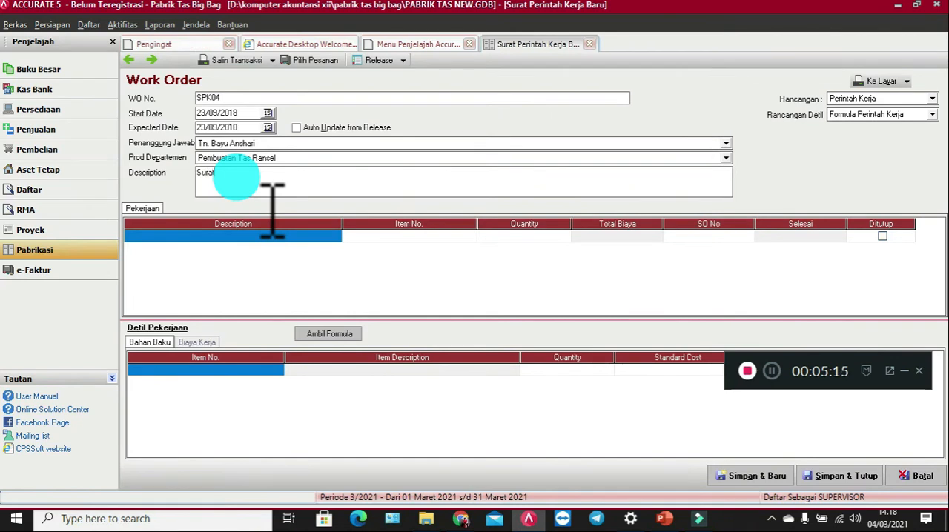
pyautogui.write(' Perintah Kerja 4')
# Step: Add the Tas Ransel product formula (item TR1) as the first job line of the work order
pyautogui.click(222, 237)
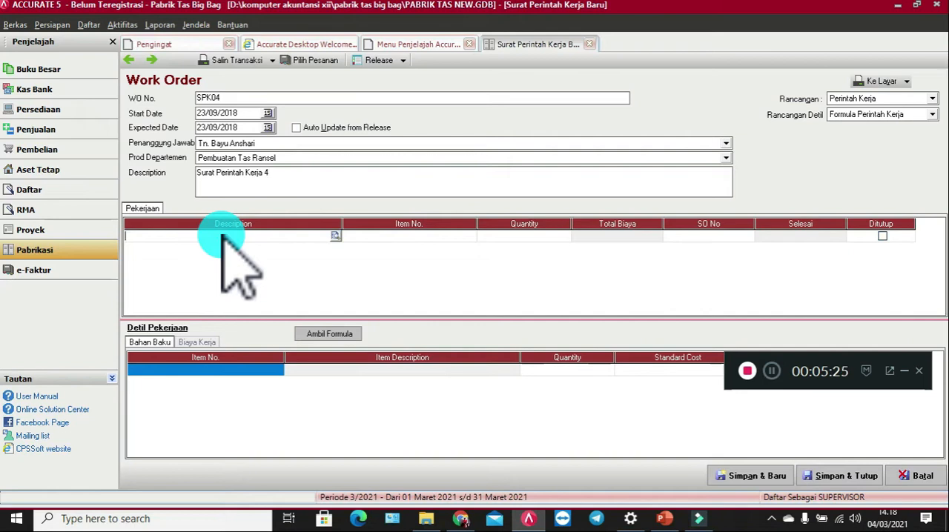
pyautogui.click(335, 236)
pyautogui.doubleClick(351, 237)
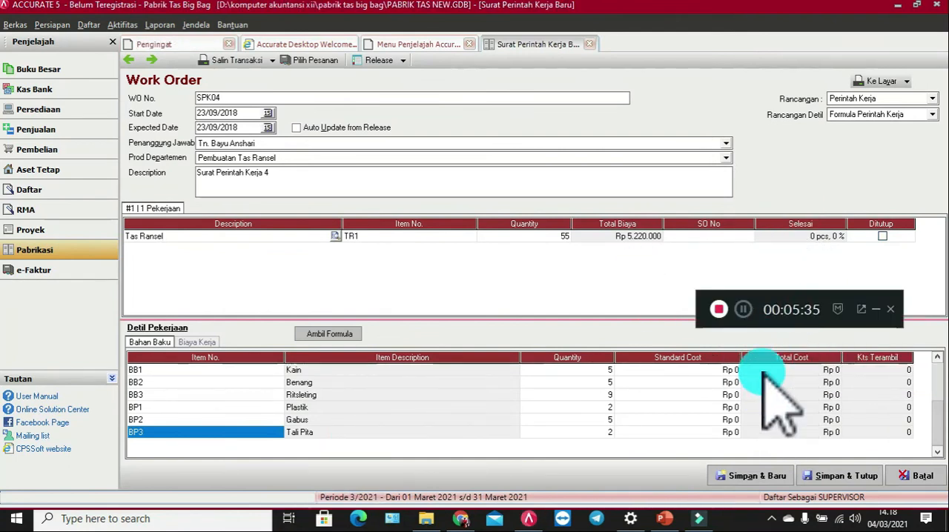
# Step: Set the standard costs of the raw materials: BB1 Kain 85000, BB2 Benang 5000 and BB3 Ritsleting 1000
pyautogui.click(730, 371)
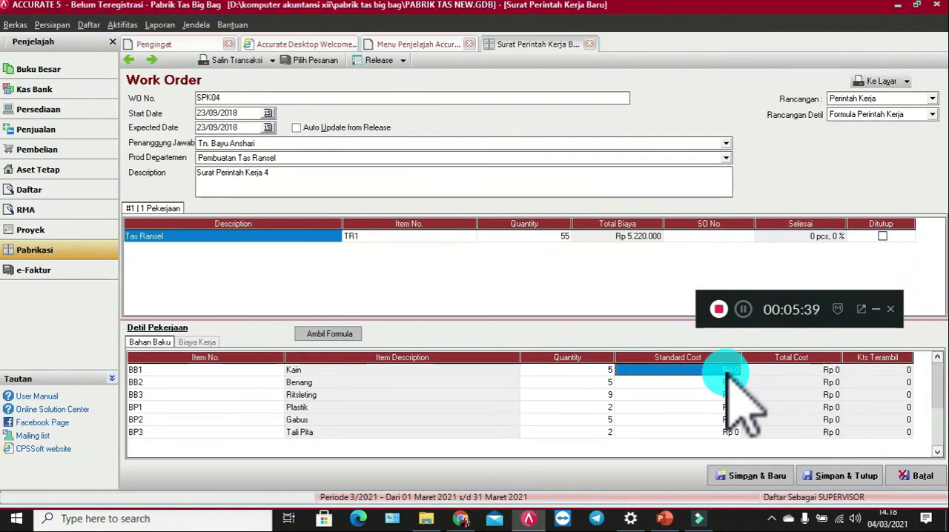
pyautogui.write('85000')
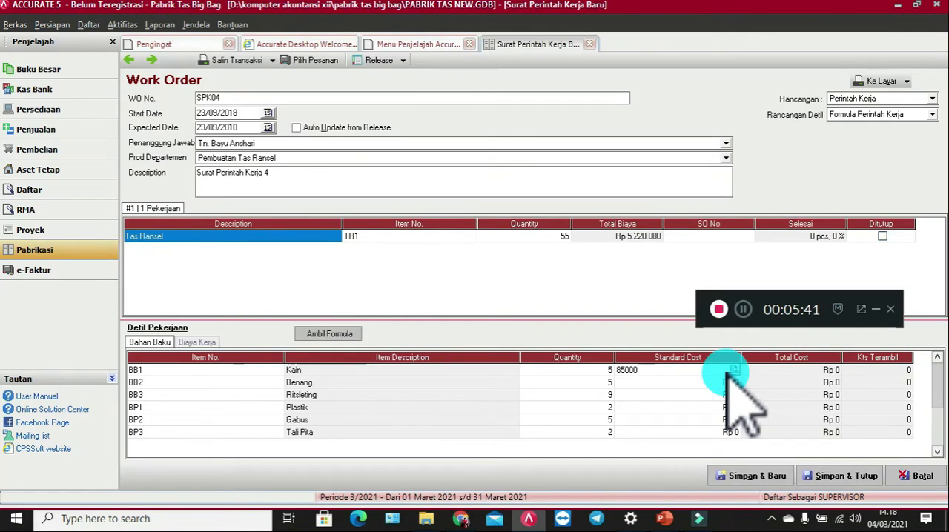
pyautogui.click(663, 384)
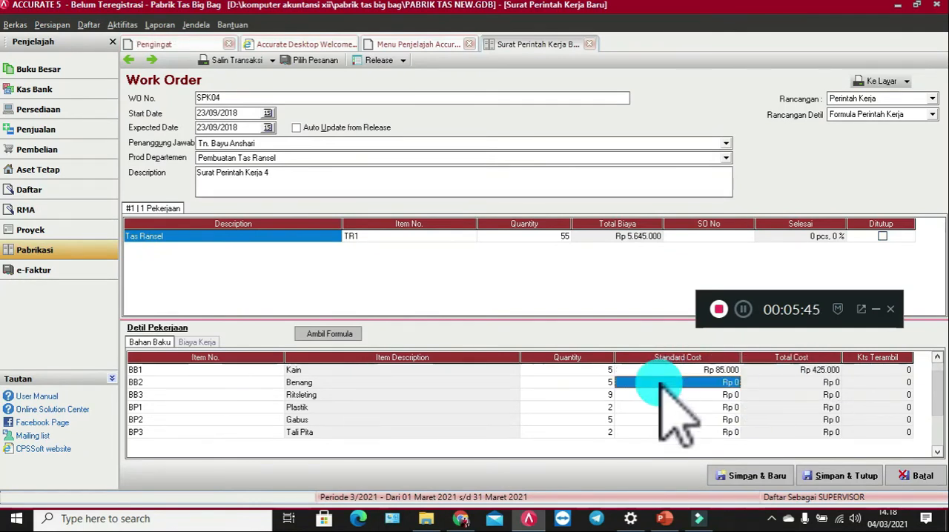
pyautogui.write('5000')
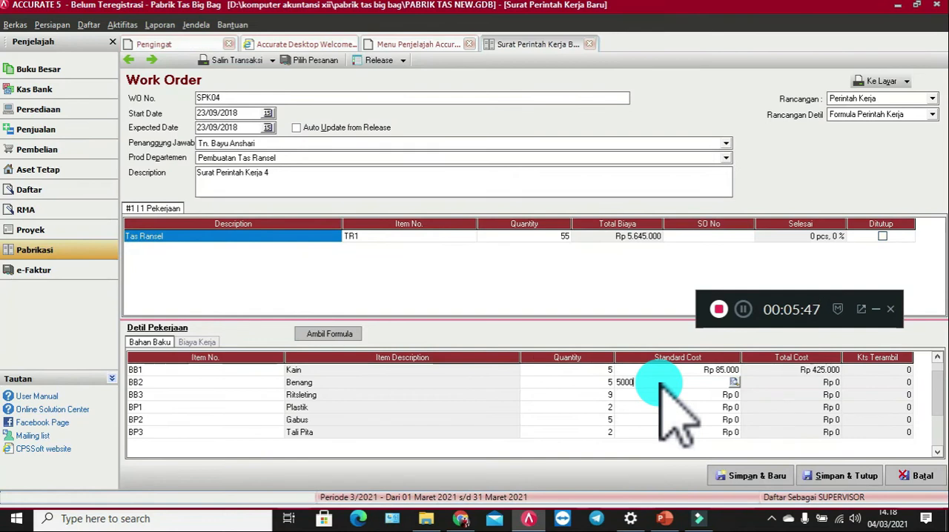
pyautogui.click(695, 398)
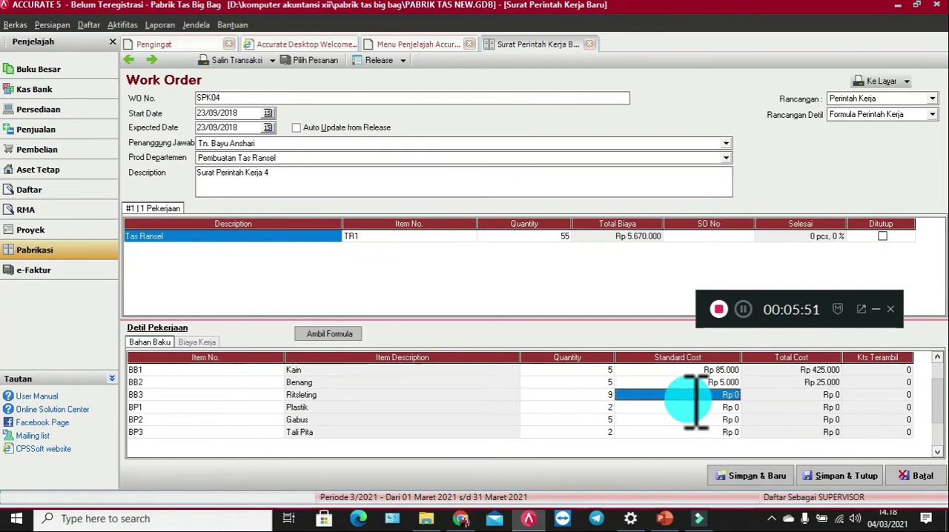
pyautogui.write('1000')
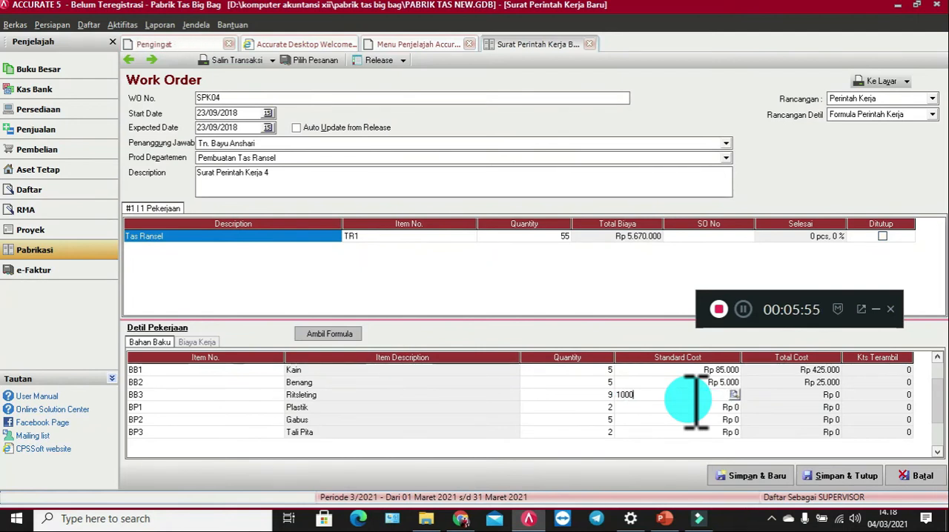
# Step: Set the standard costs of the auxiliary materials: BP1 Plastik 30000, BP2 Gabus 2000 and BP3 Tali Pita 500
pyautogui.click(675, 407)
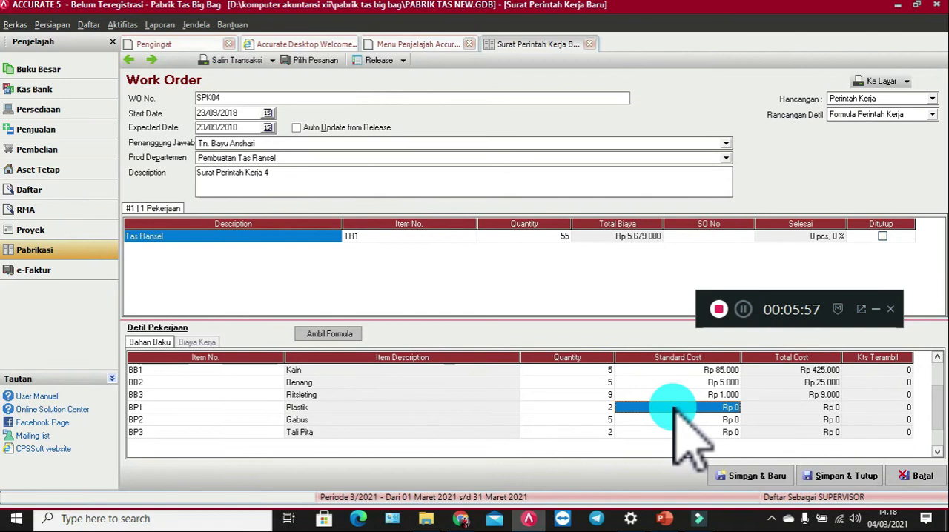
pyautogui.write('30000')
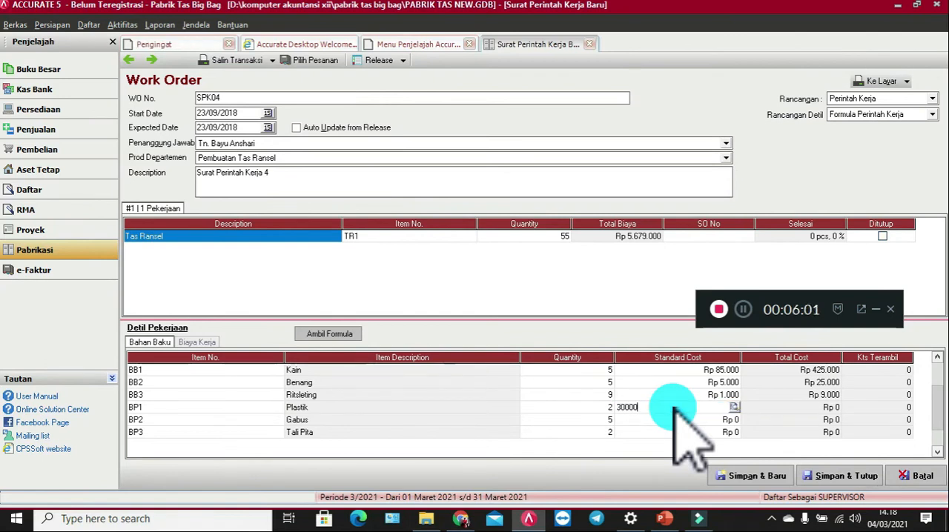
pyautogui.click(681, 420)
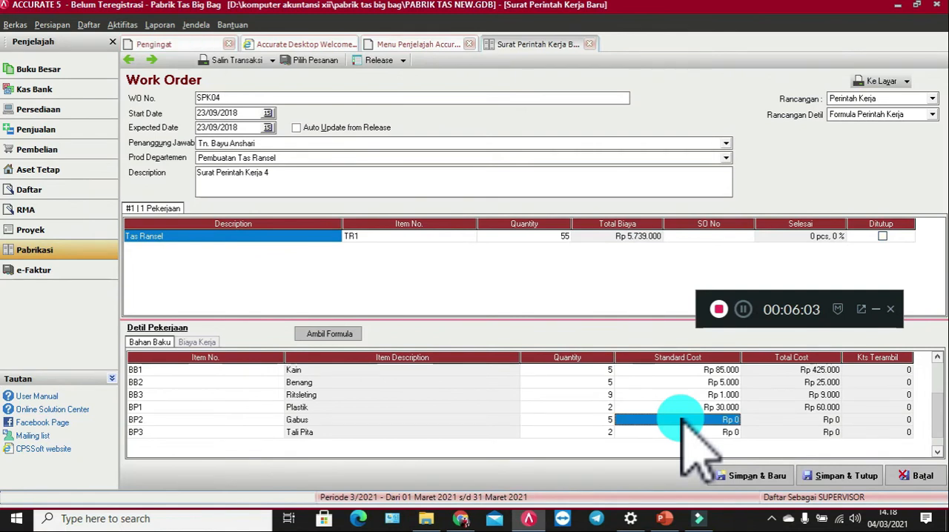
pyautogui.write('2000')
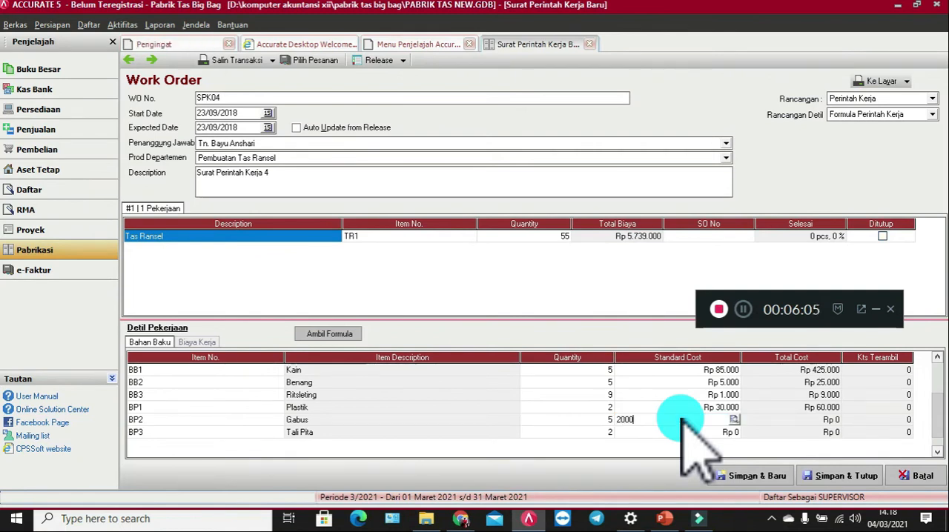
pyautogui.click(682, 432)
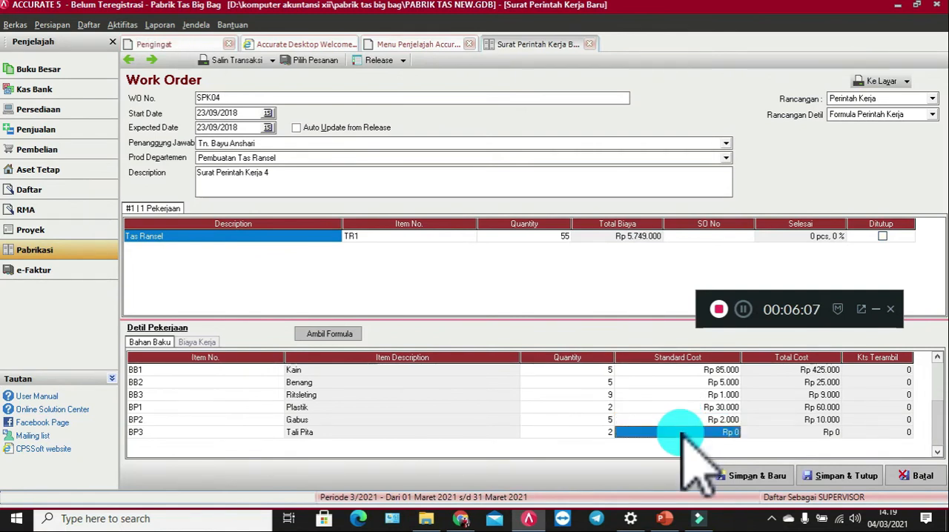
pyautogui.write('5000')
pyautogui.press('BackSpace')
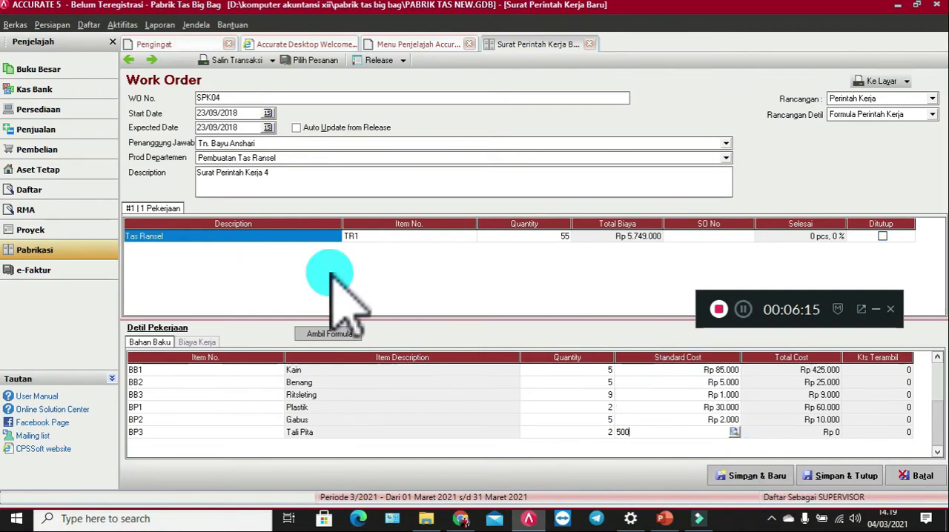
# Step: Set the standard cost of Biaya Tenaga Kerja Langsung to 240000 in the job's labour costs, then save and close the work order
pyautogui.click(196, 343)
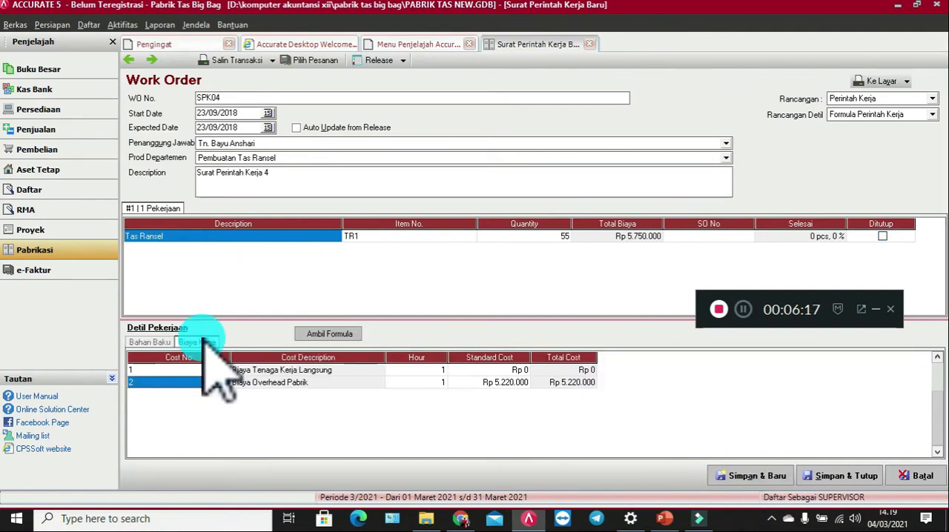
pyautogui.click(447, 384)
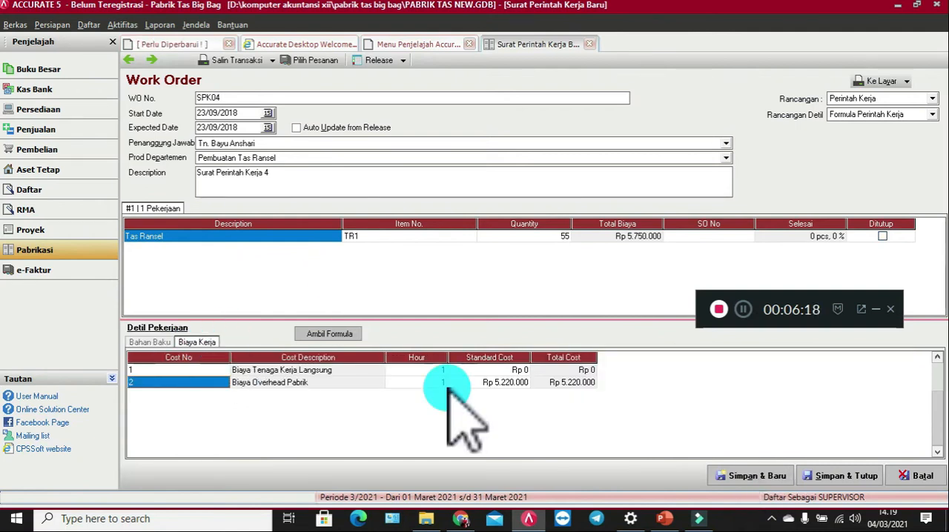
pyautogui.click(494, 370)
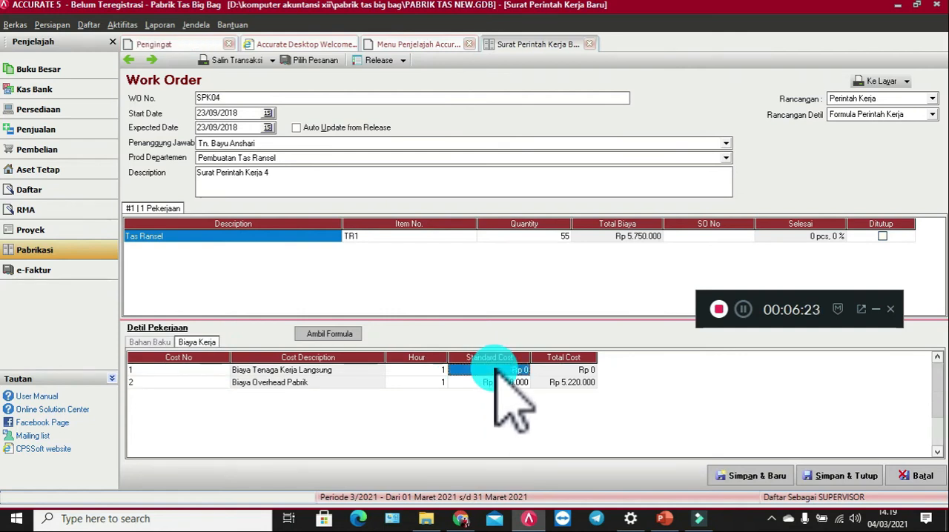
pyautogui.write('240000')
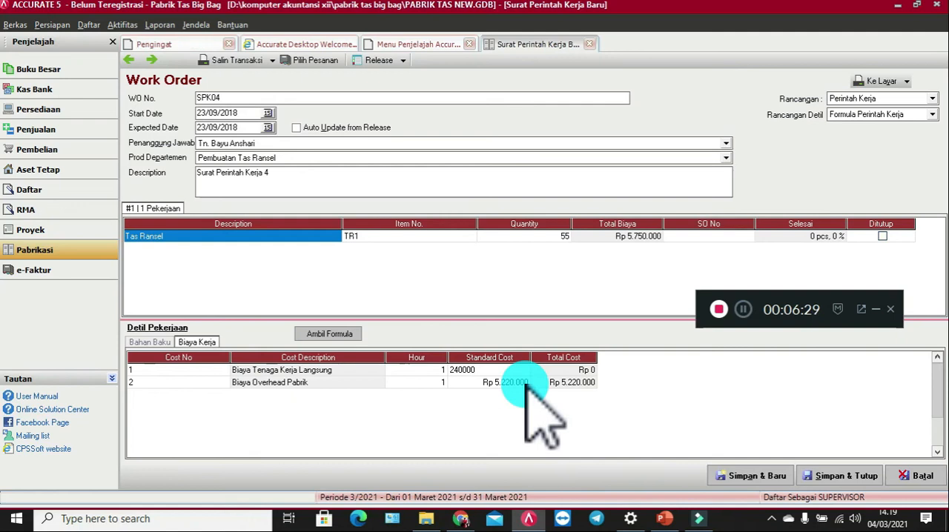
pyautogui.click(526, 383)
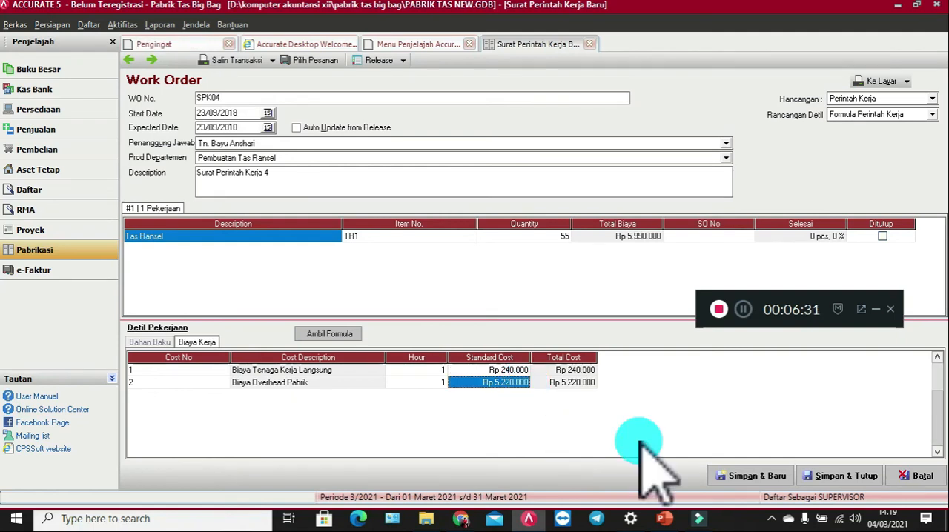
pyautogui.click(858, 476)
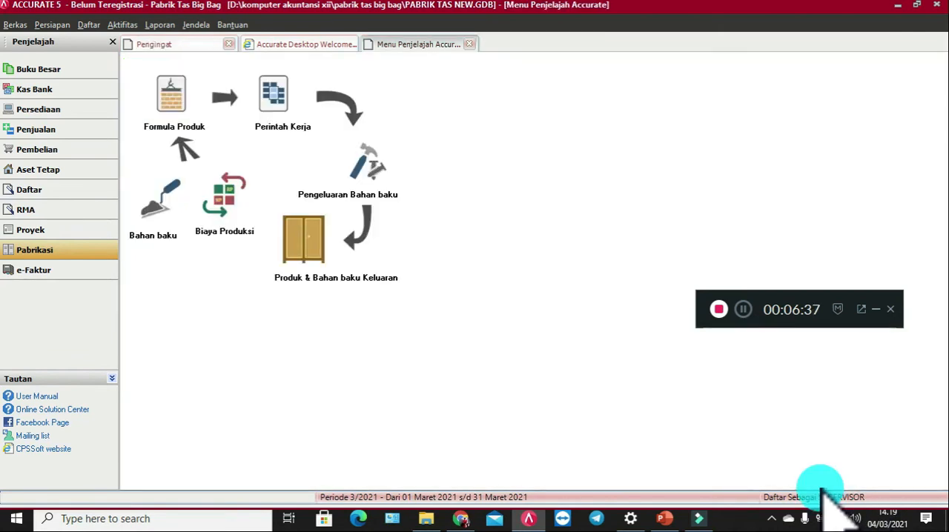
# Step: Start a new raw-material release dated 23/09/2018 for work order SPK04
pyautogui.click(369, 167)
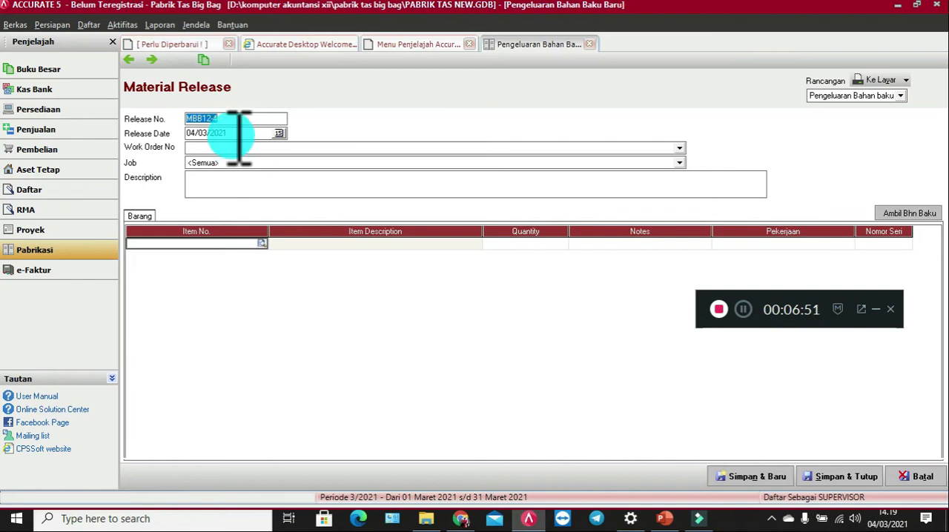
pyautogui.press('Tab')
pyautogui.write('23/09/2018')
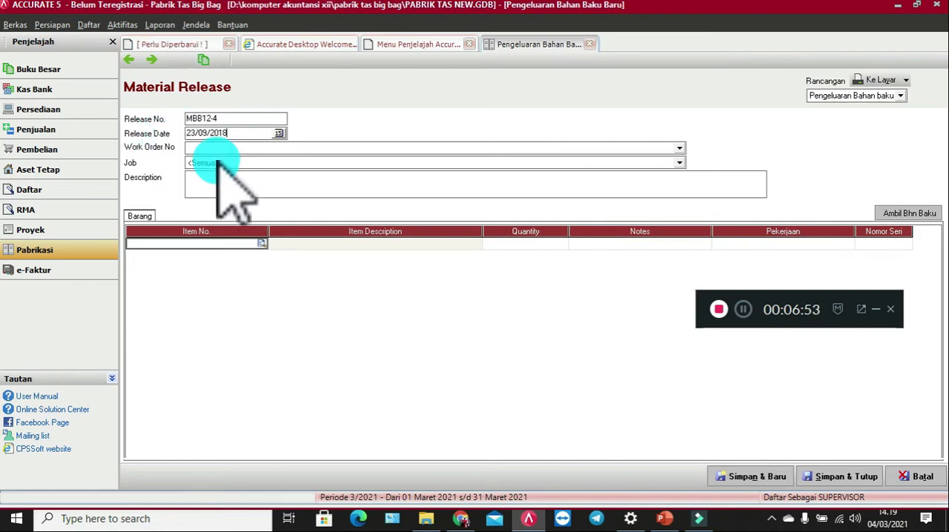
pyautogui.click(228, 148)
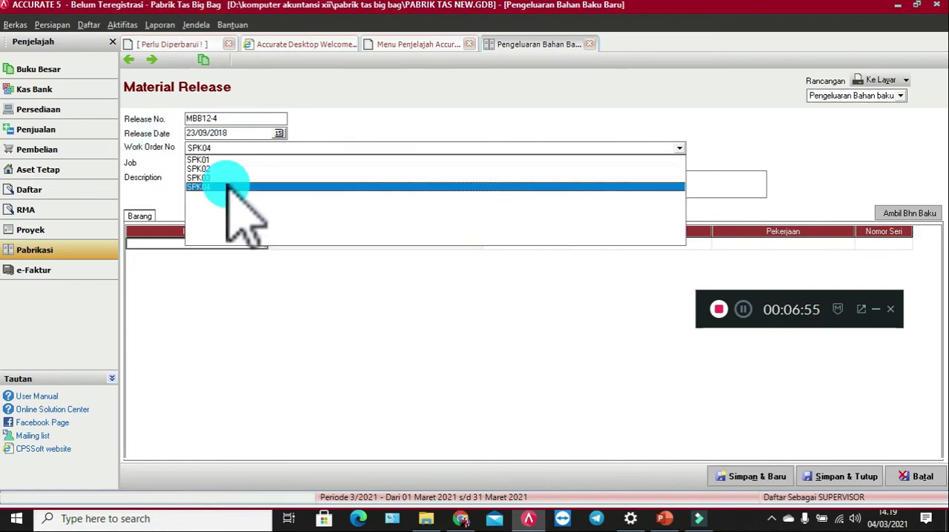
pyautogui.click(229, 185)
# Step: Describe the material release as "Pengeluaran Bahan Baku dan Penolong 4"
pyautogui.click(234, 185)
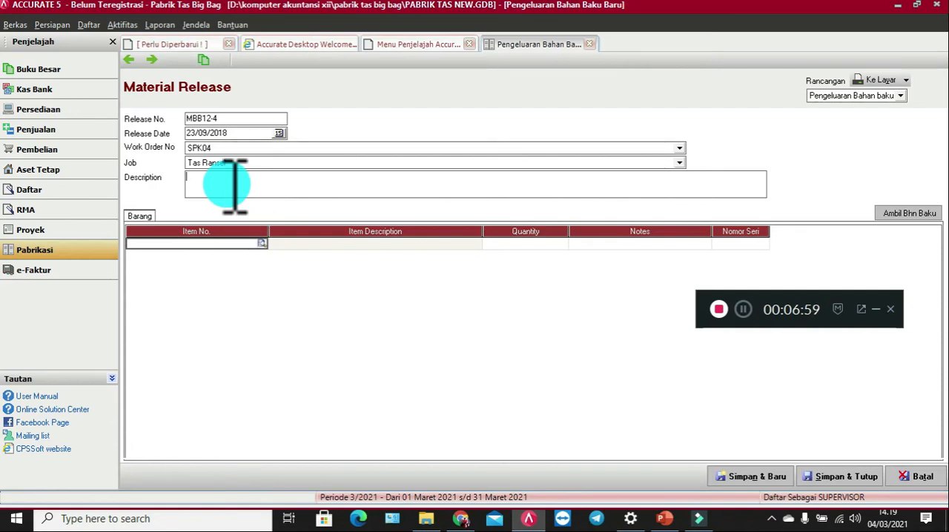
pyautogui.write('Pebnd')
pyautogui.press('BackSpace')
pyautogui.press('BackSpace')
pyautogui.press('BackSpace')
pyautogui.write('r')
pyautogui.write('uaran')
pyautogui.write(' bahan Baku dan ')
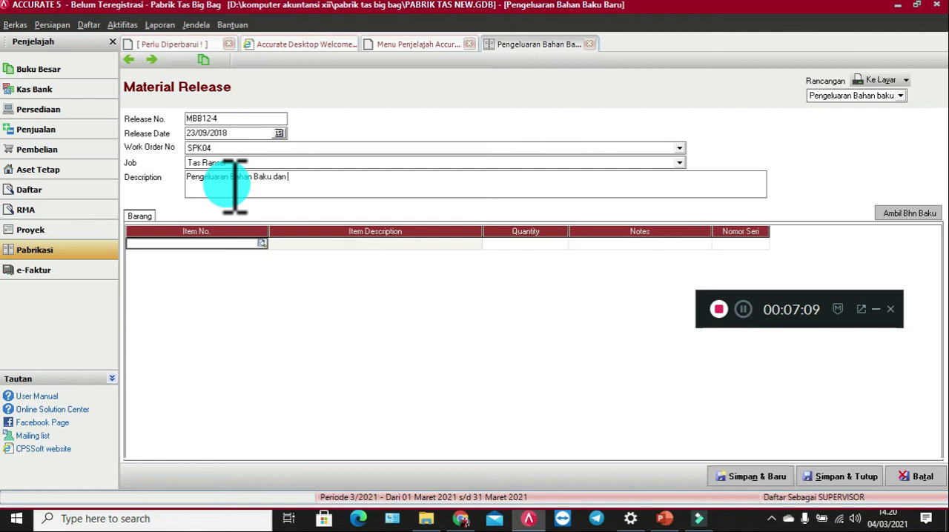
pyautogui.write('Penolong 4')
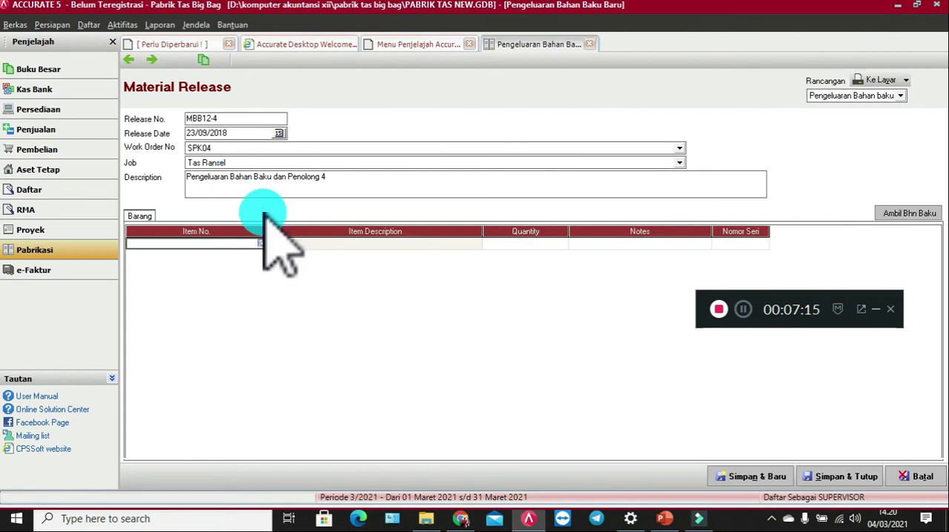
# Step: Load all of the Tas Ransel job's raw and auxiliary materials into the release, then save and close it
pyautogui.click(261, 244)
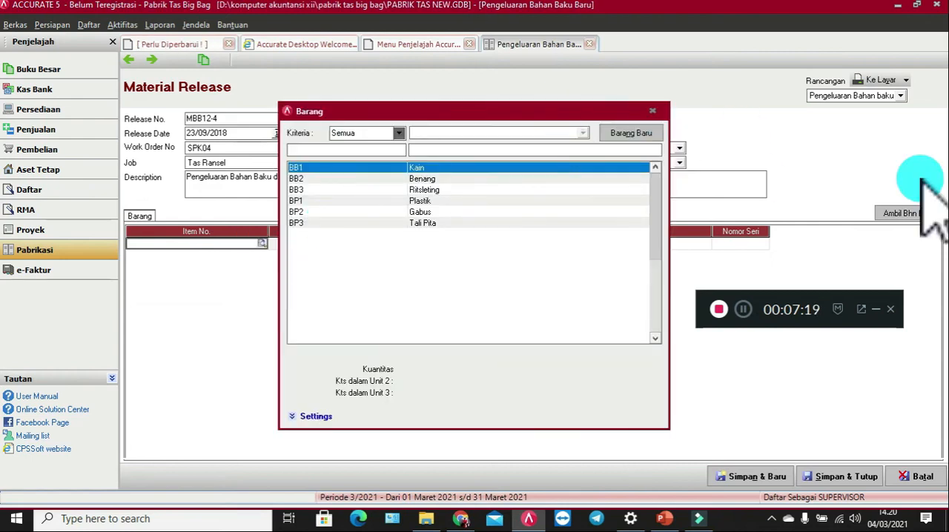
pyautogui.click(923, 213)
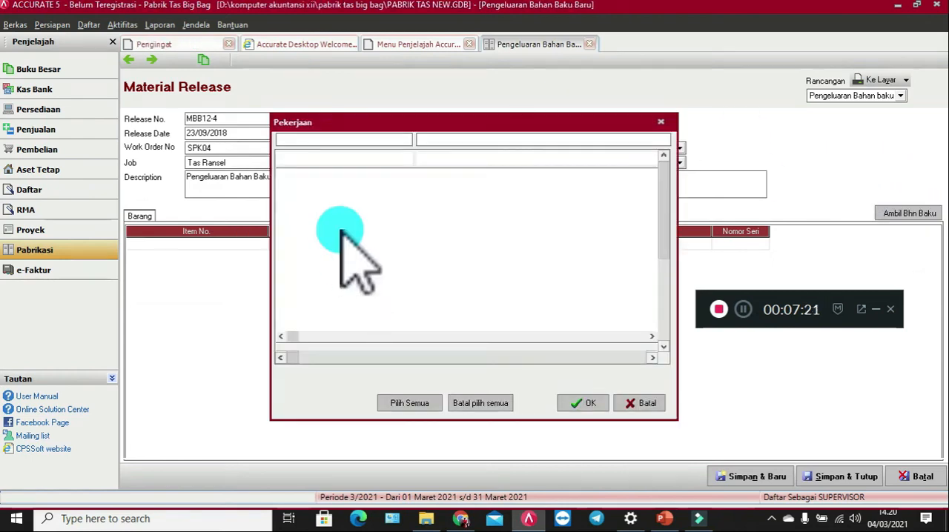
pyautogui.click(295, 157)
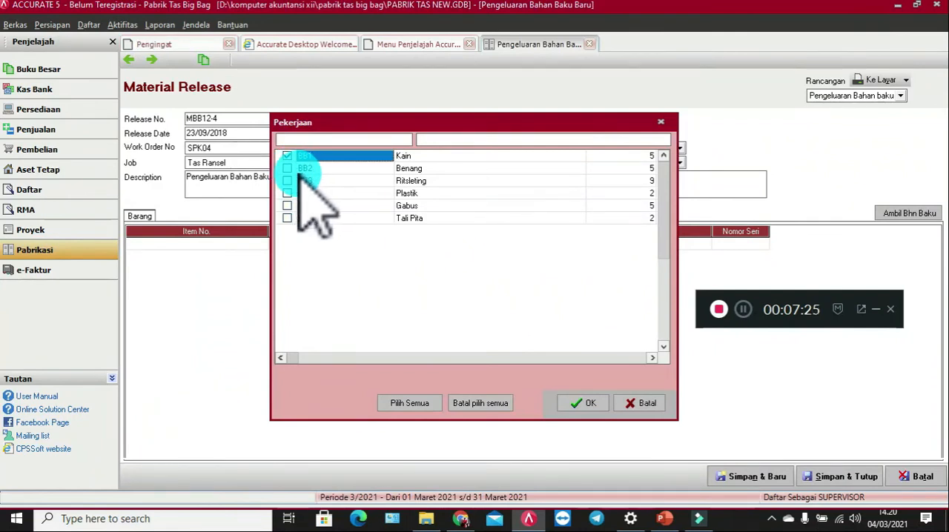
pyautogui.click(288, 169)
pyautogui.click(289, 183)
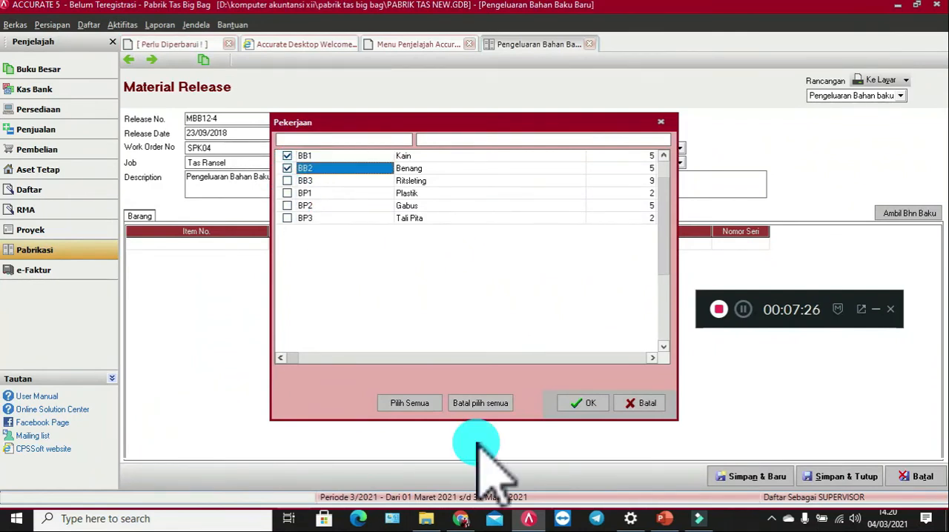
pyautogui.click(410, 403)
pyautogui.click(578, 403)
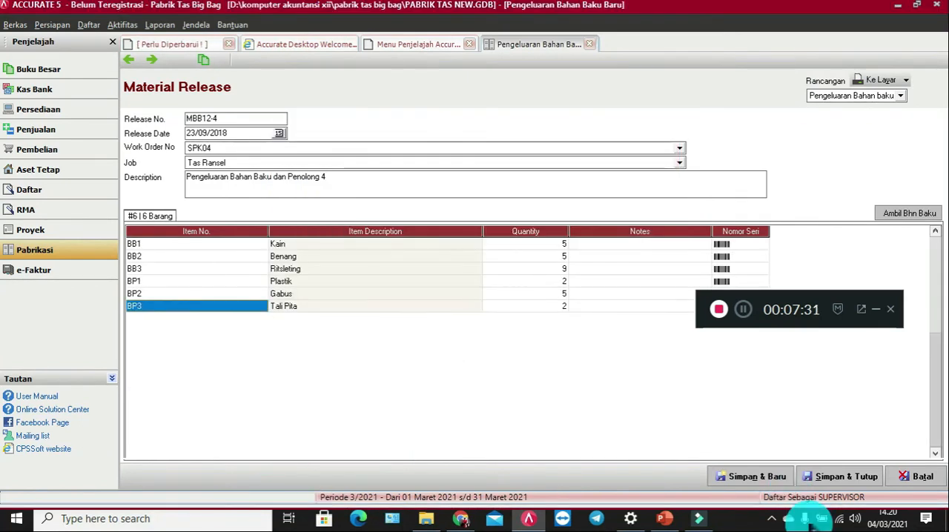
pyautogui.click(743, 310)
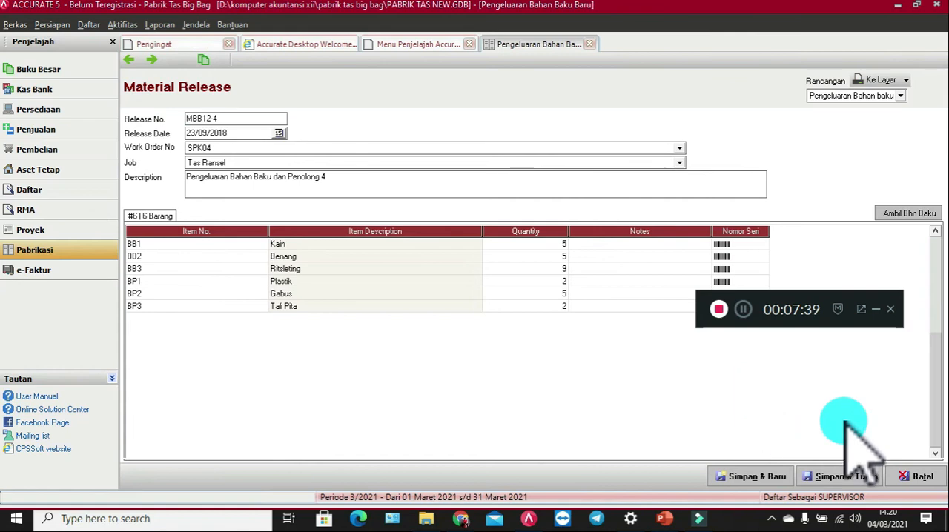
pyautogui.click(825, 471)
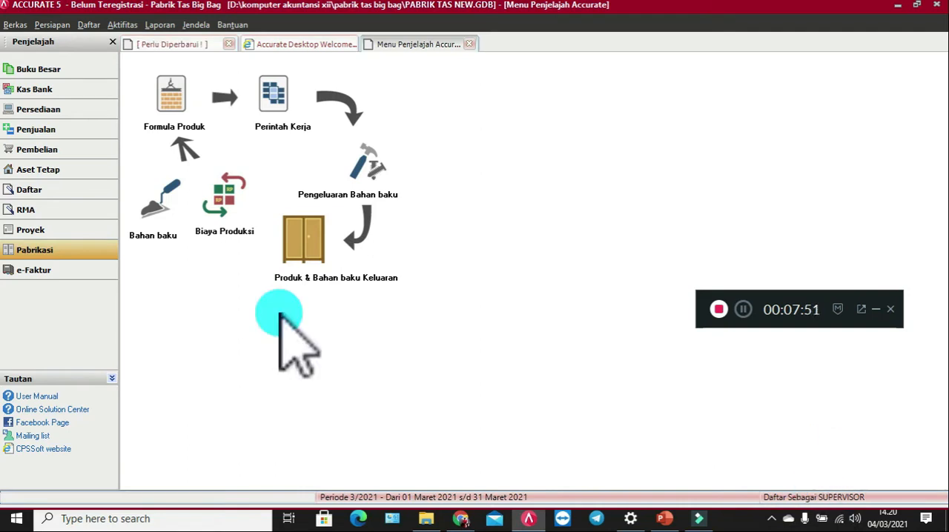
# Step: Start a new product and material result dated 23/09/2018 at 15.35 for work order SPK04
pyautogui.click(293, 226)
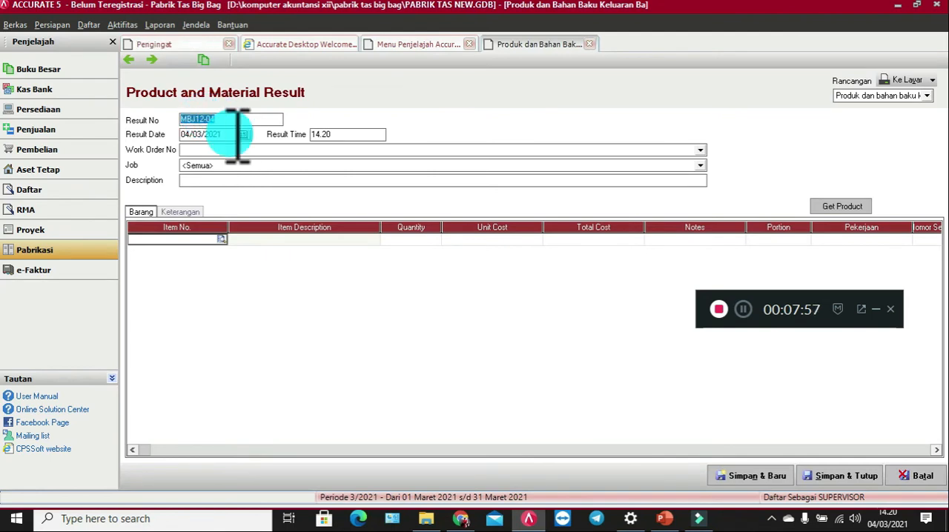
pyautogui.click(190, 134)
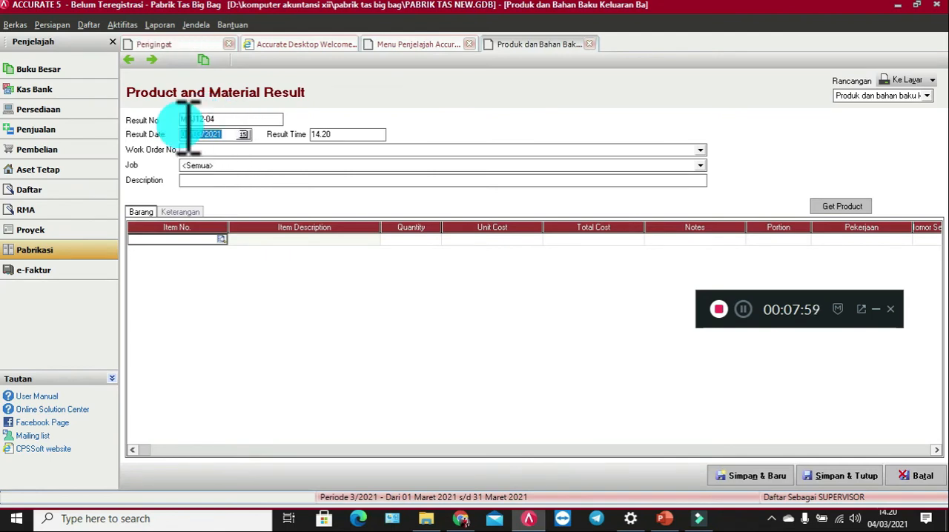
pyautogui.write('23/09/2018')
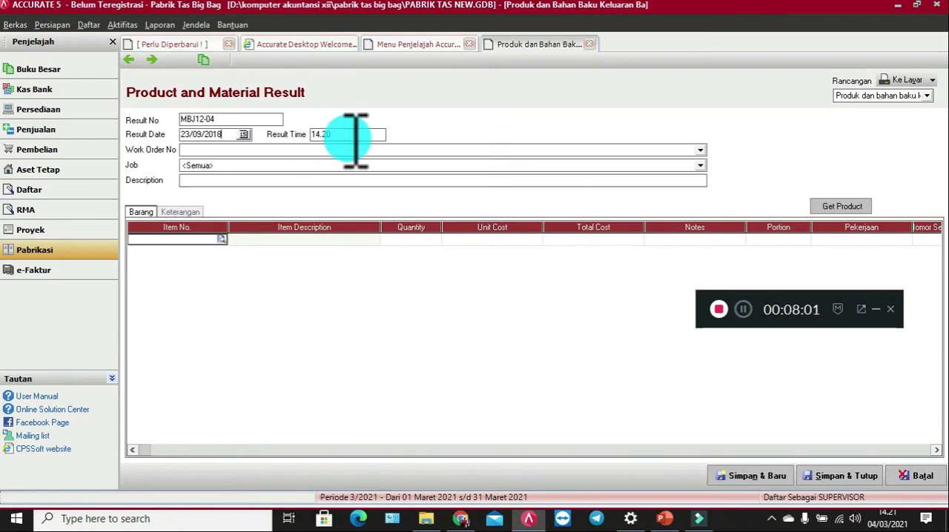
pyautogui.press('Tab')
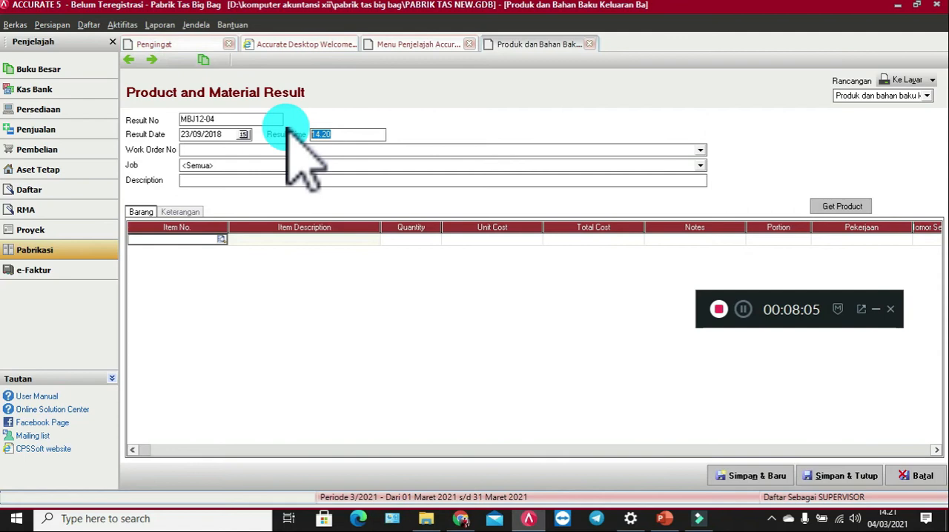
pyautogui.write('15.35')
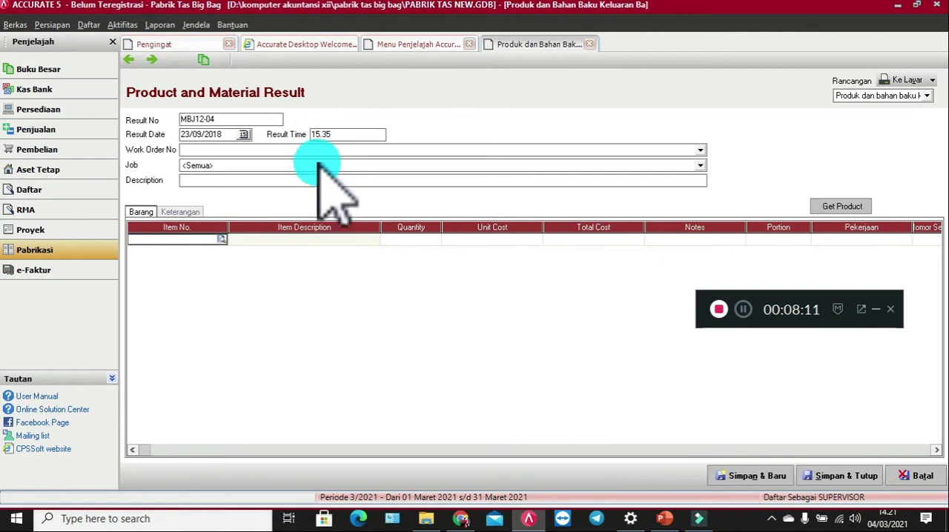
pyautogui.click(317, 151)
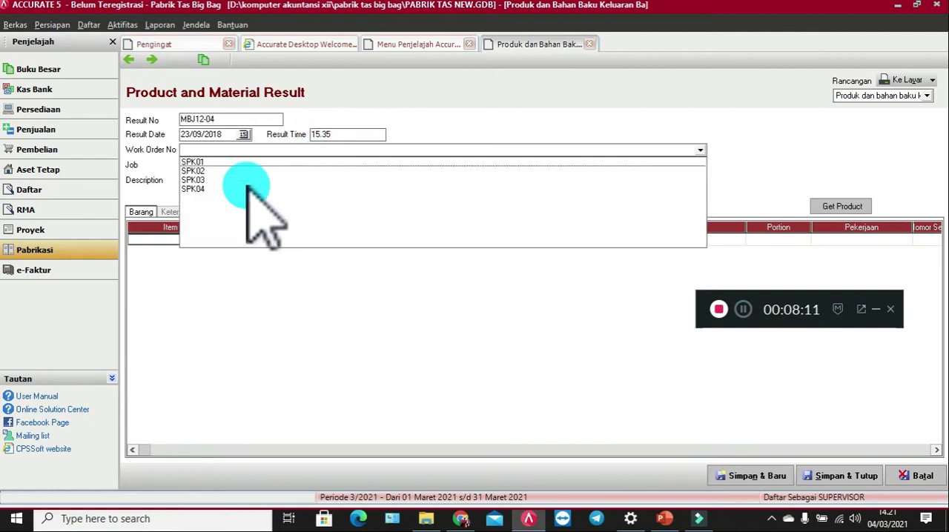
pyautogui.click(196, 189)
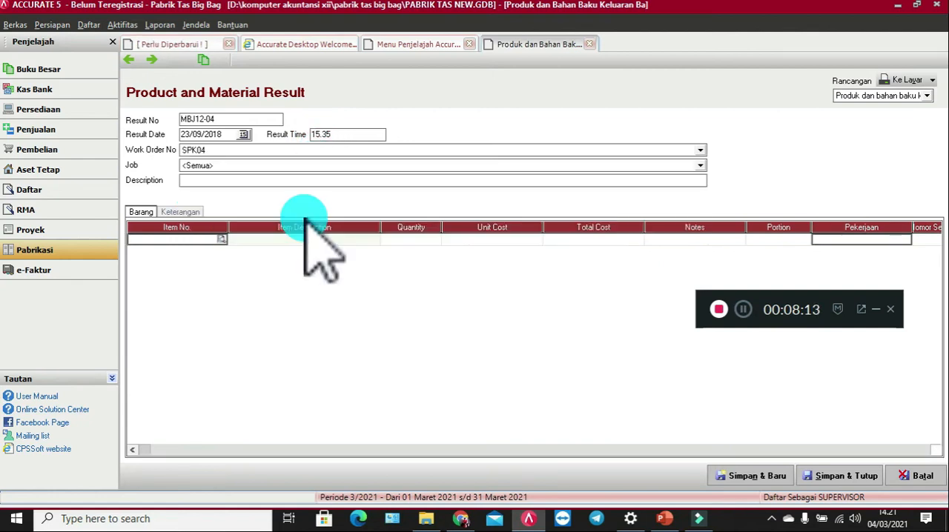
# Step: Describe the product result as "Produk dan Bahan Baku Keluaran 4"
pyautogui.click(221, 181)
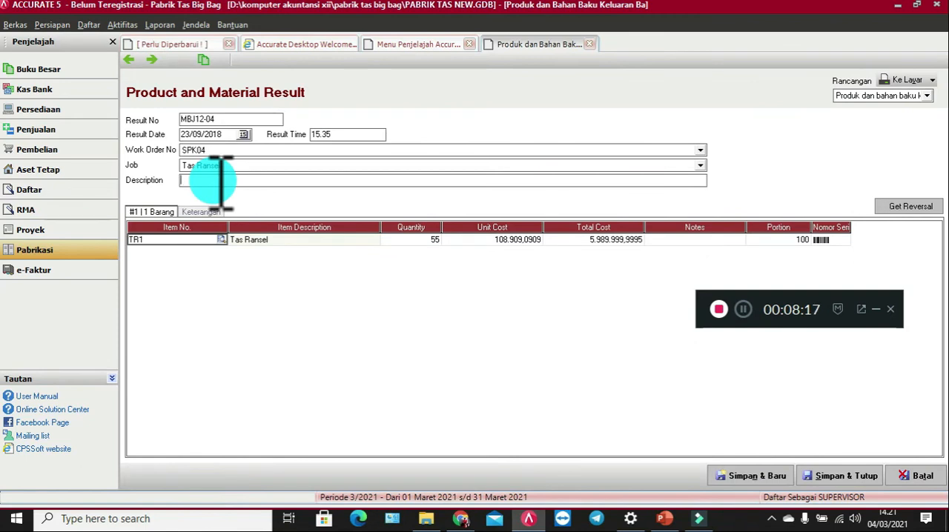
pyautogui.write('Pi')
pyautogui.write('odu')
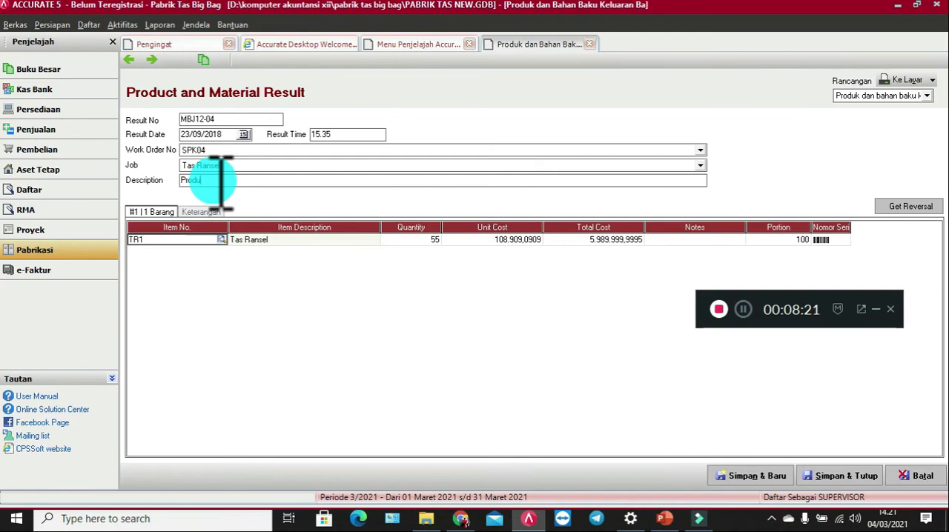
pyautogui.write('k dan bahan Baku')
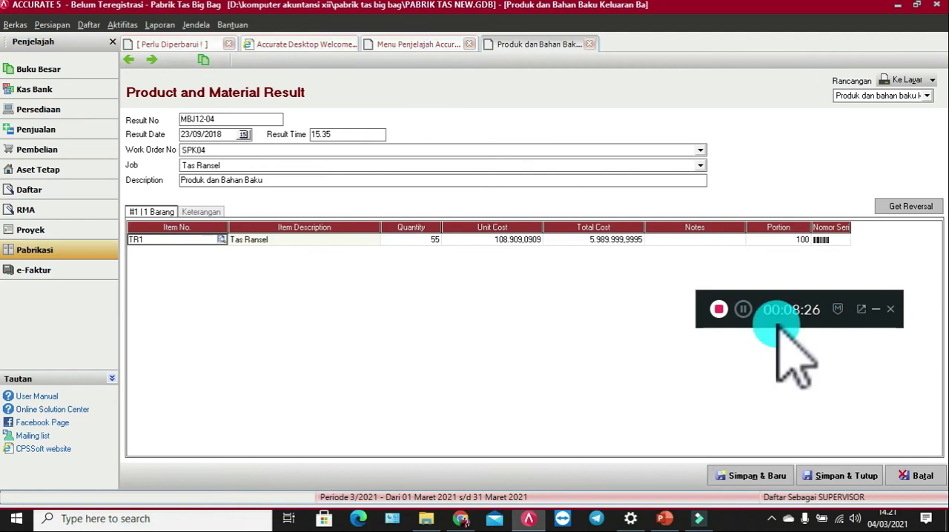
pyautogui.click(744, 309)
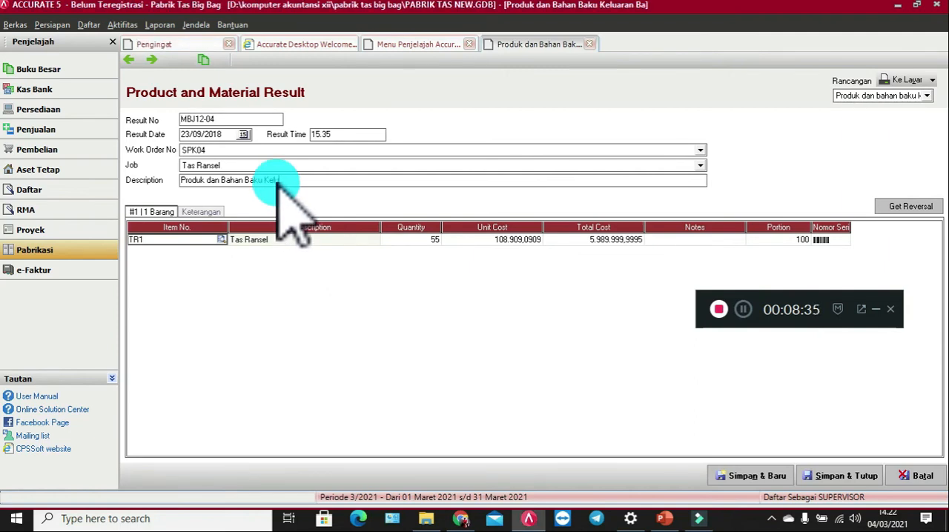
pyautogui.write('an 4')
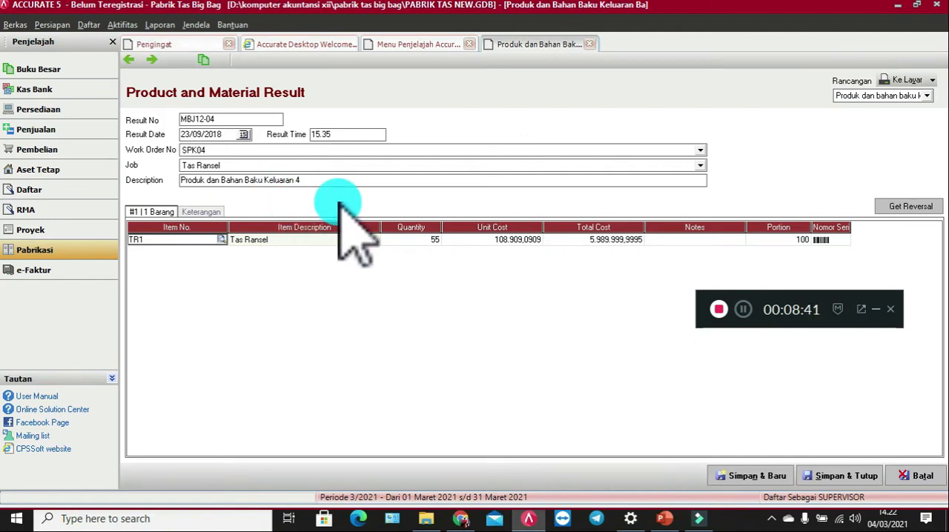
# Step: Check the quantity, unit cost and portion of the TR1 Tas Ransel line, then save and close the product result
pyautogui.click(436, 239)
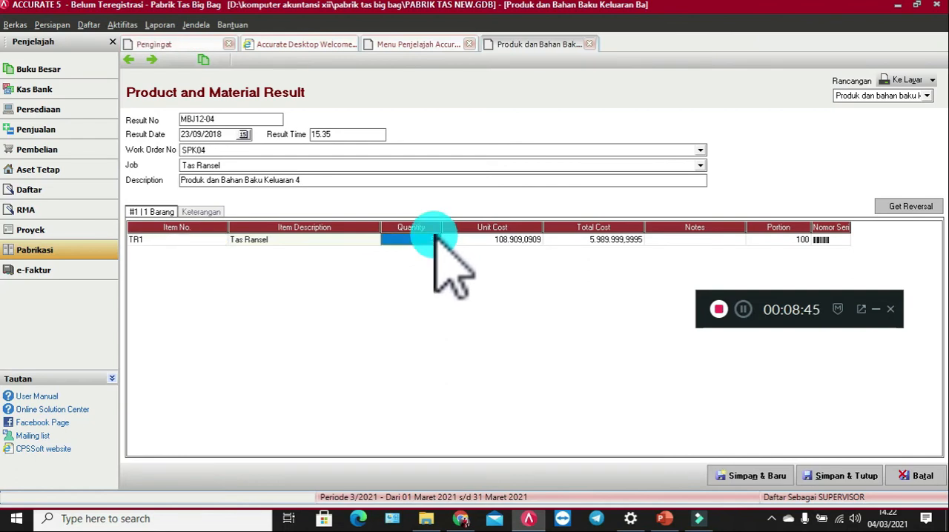
pyautogui.click(512, 239)
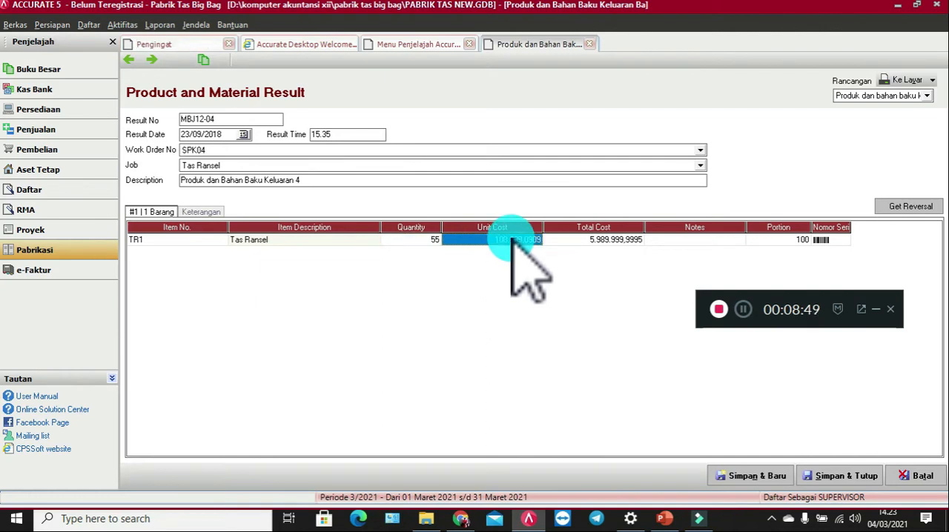
pyautogui.click(512, 239)
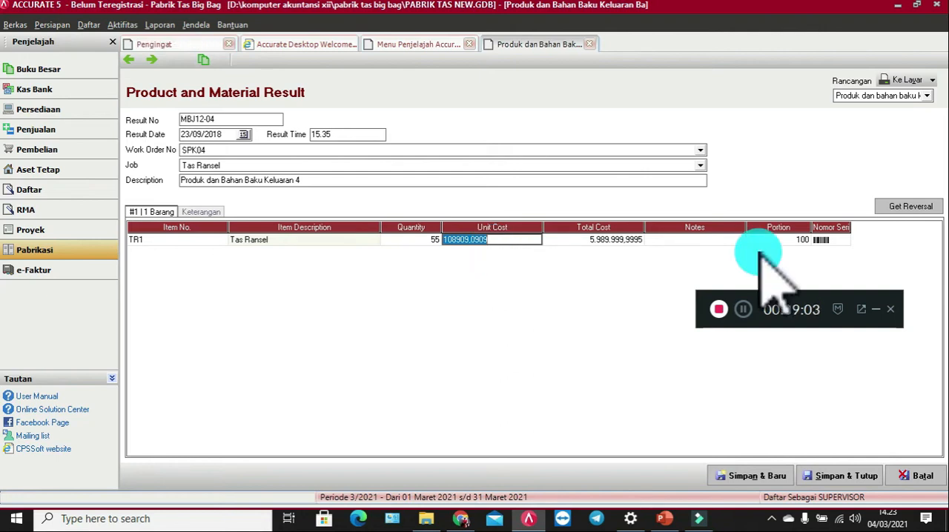
pyautogui.click(802, 240)
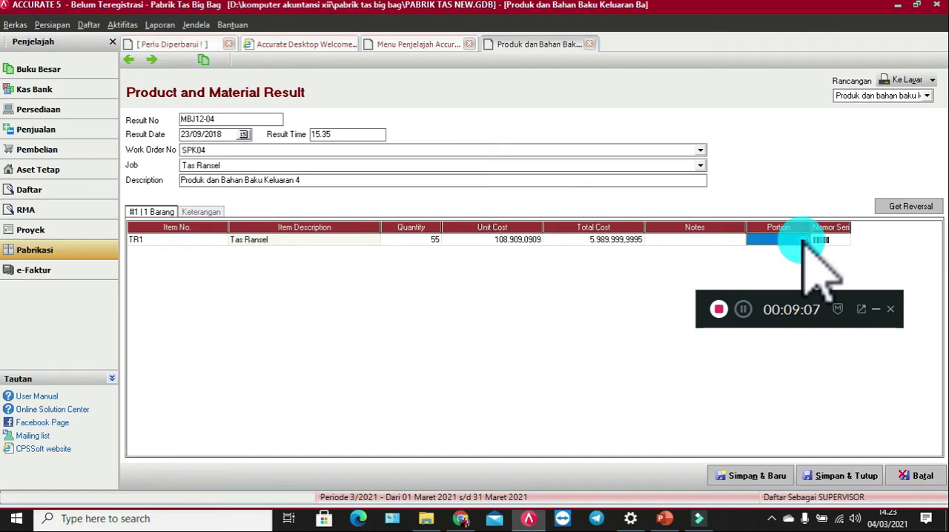
pyautogui.click(526, 241)
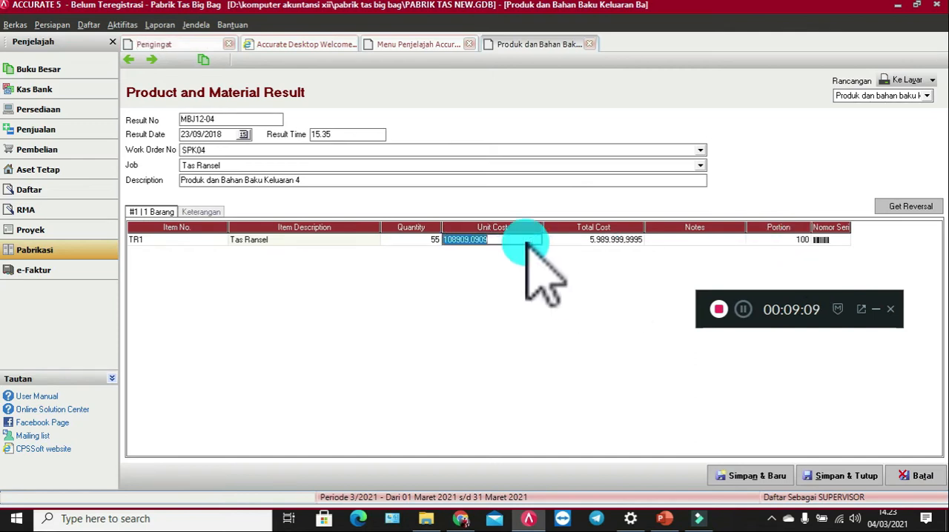
pyautogui.click(524, 242)
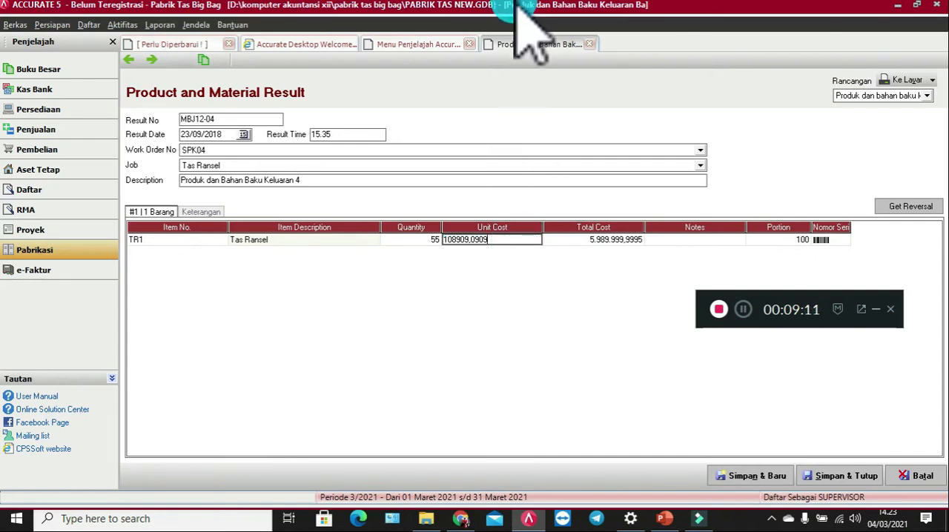
pyautogui.click(865, 478)
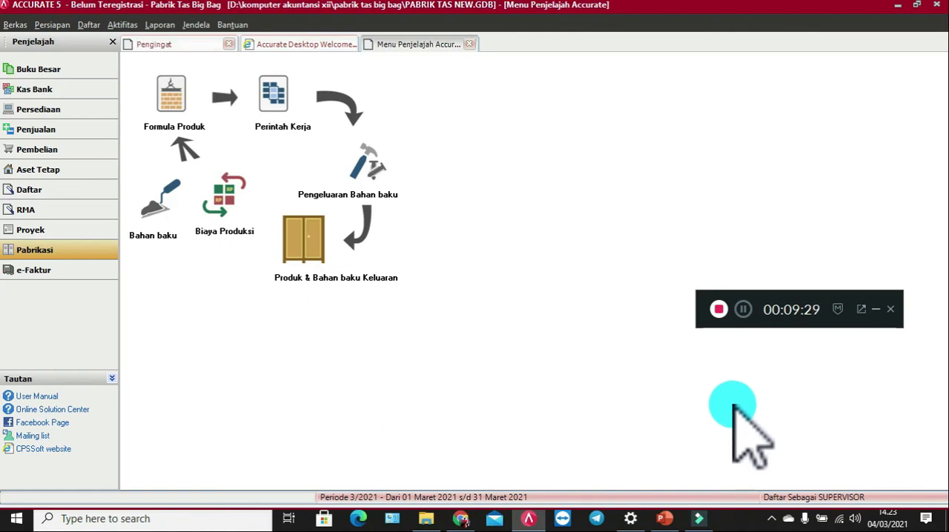
# Step: Start a new cash and bank payment paid from Kas di tangan and date it 24/09/2018
pyautogui.click(53, 89)
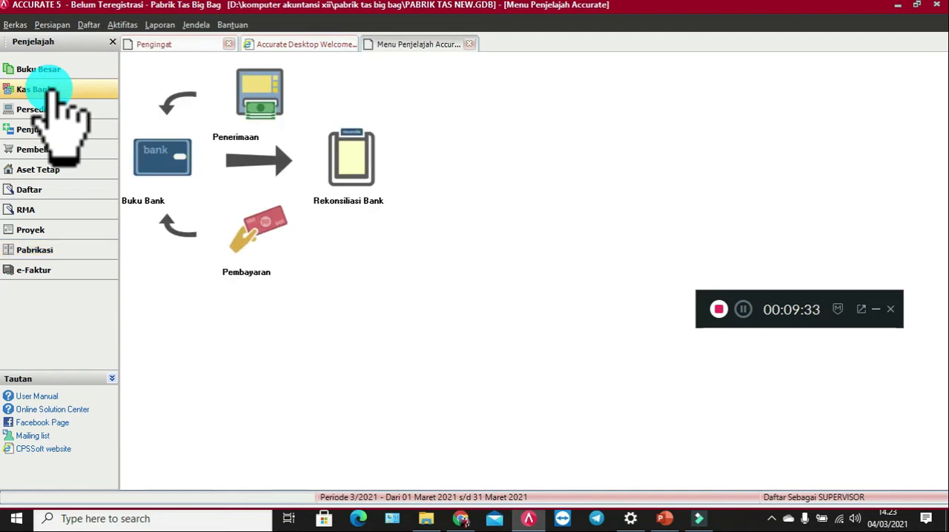
pyautogui.click(261, 233)
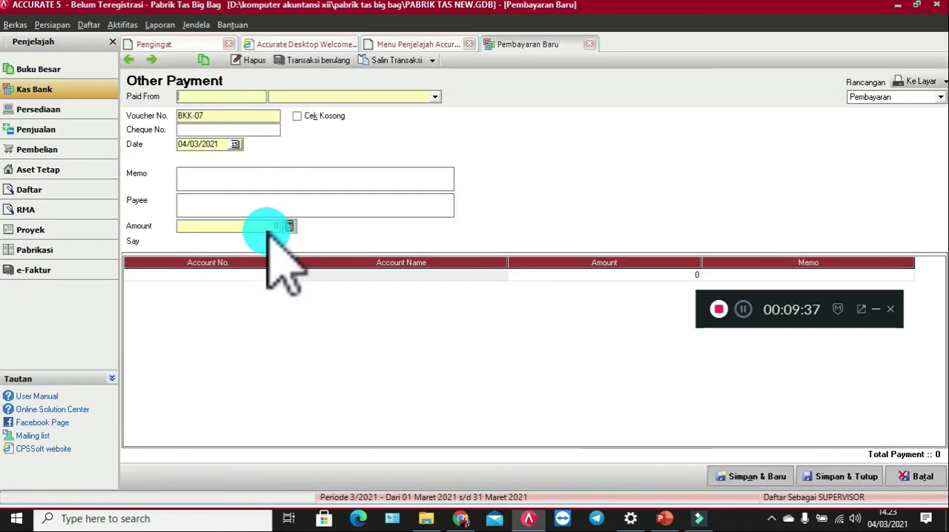
pyautogui.click(228, 95)
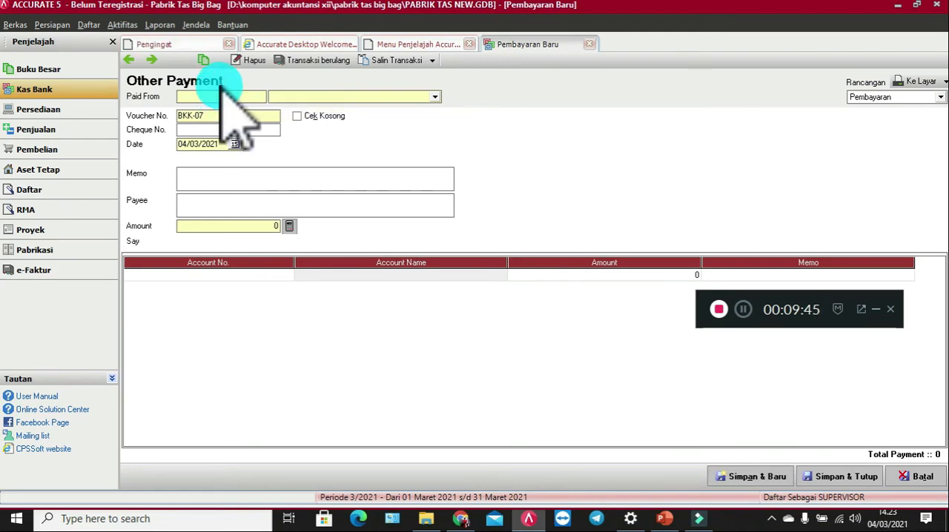
pyautogui.click(424, 96)
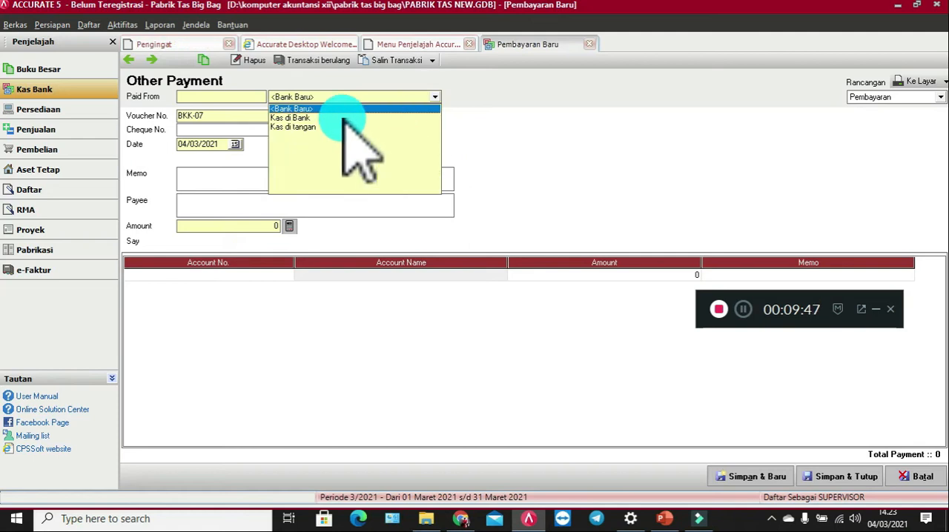
pyautogui.click(312, 127)
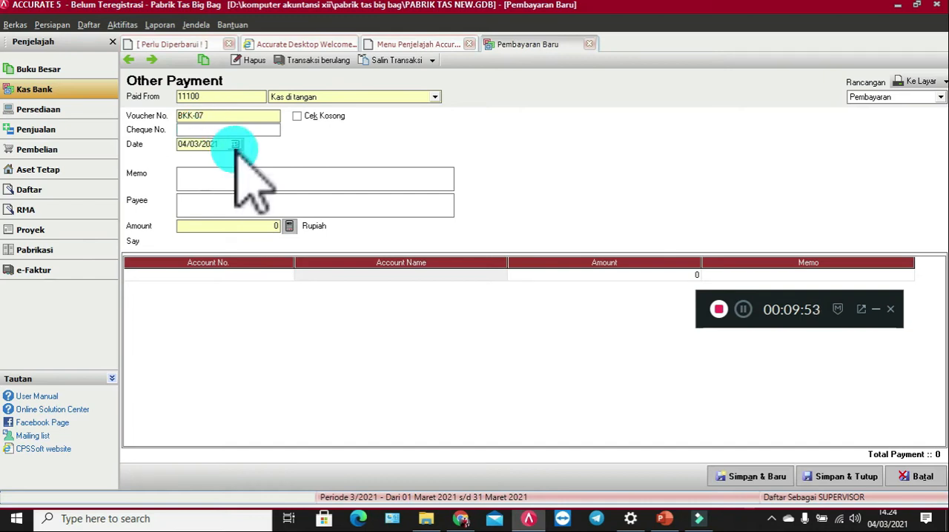
pyautogui.click(235, 144)
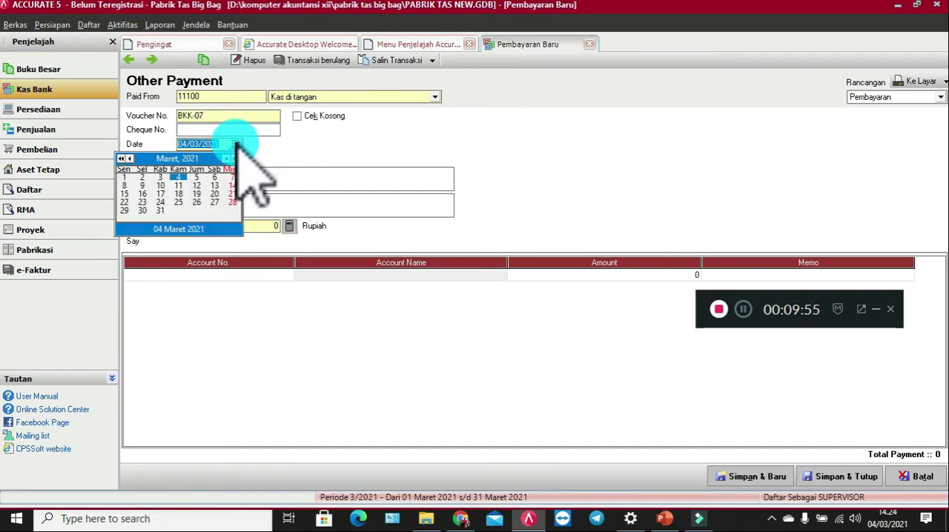
pyautogui.click(233, 145)
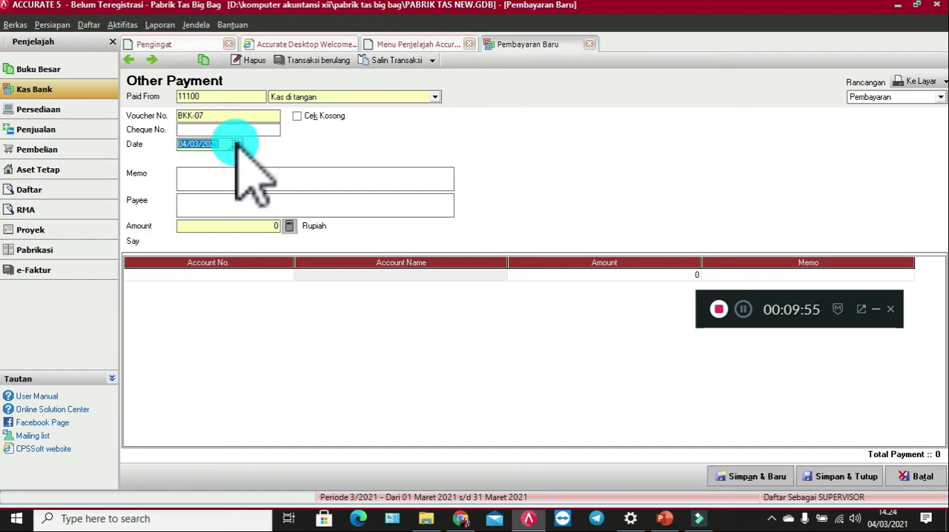
pyautogui.click(188, 147)
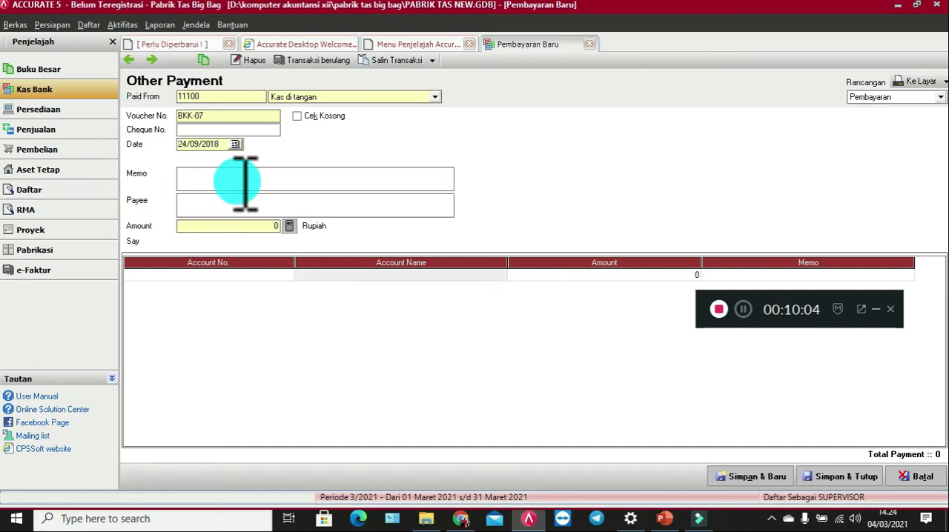
# Step: Fill in the payment with memo "Pembayaran Biaya Pemeliharaan", payee "Petugas Pemeliharaan" and an amount of 200,000
pyautogui.write('Pembayar')
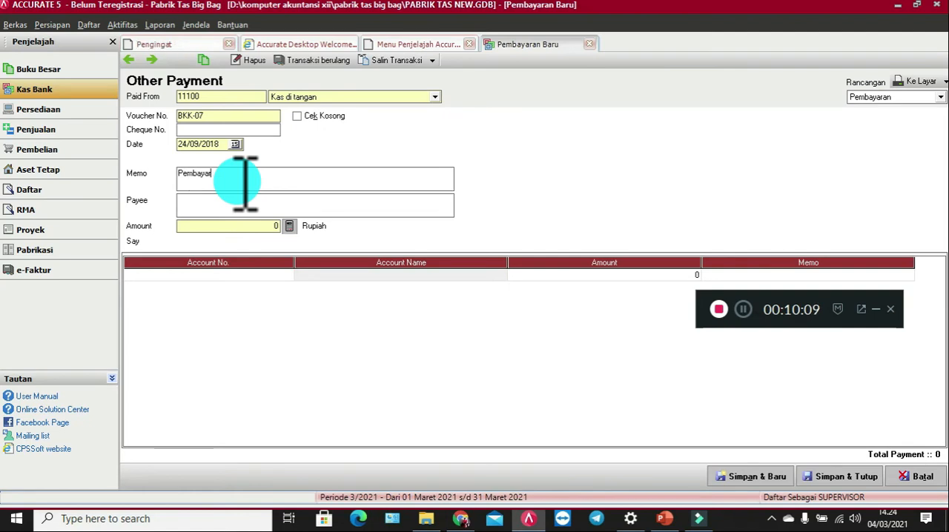
pyautogui.write('an Biaya Lemeliharaan')
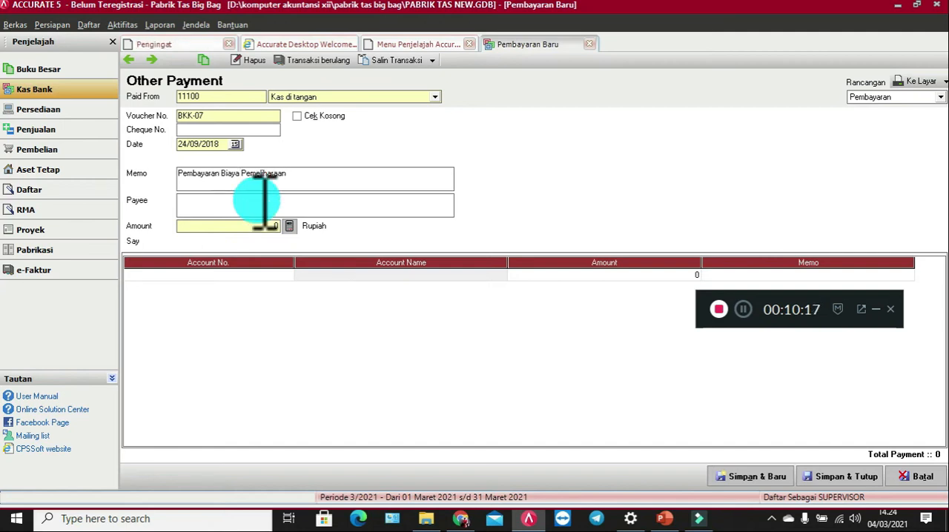
pyautogui.click(304, 203)
pyautogui.write('Petugas Pemeliharaan')
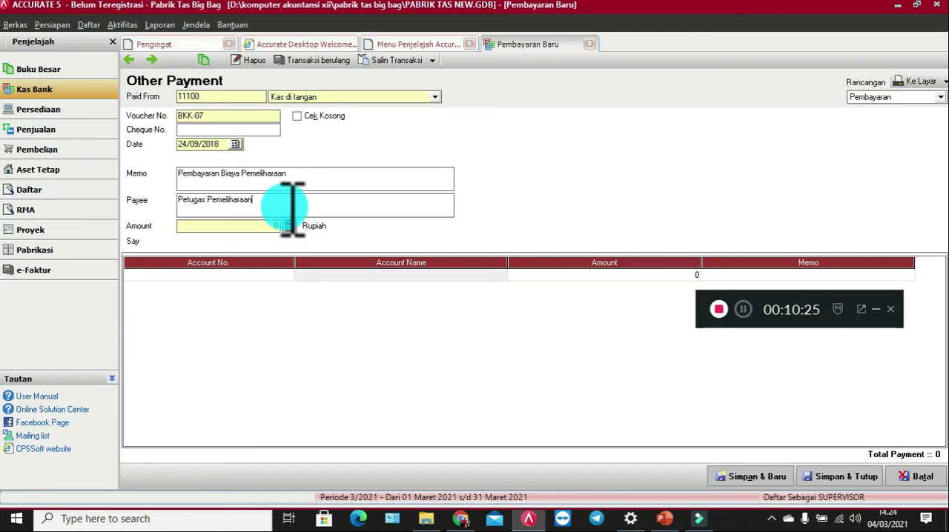
pyautogui.click(258, 229)
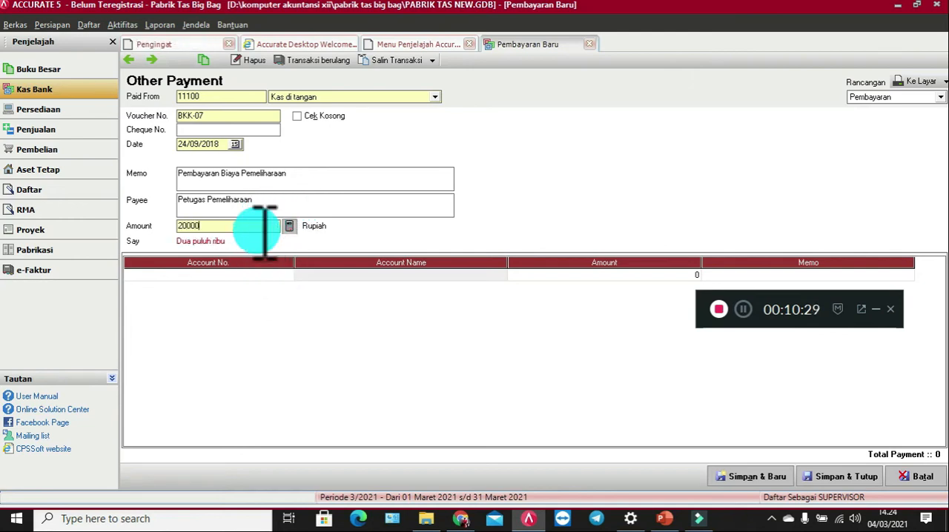
pyautogui.write('200000')
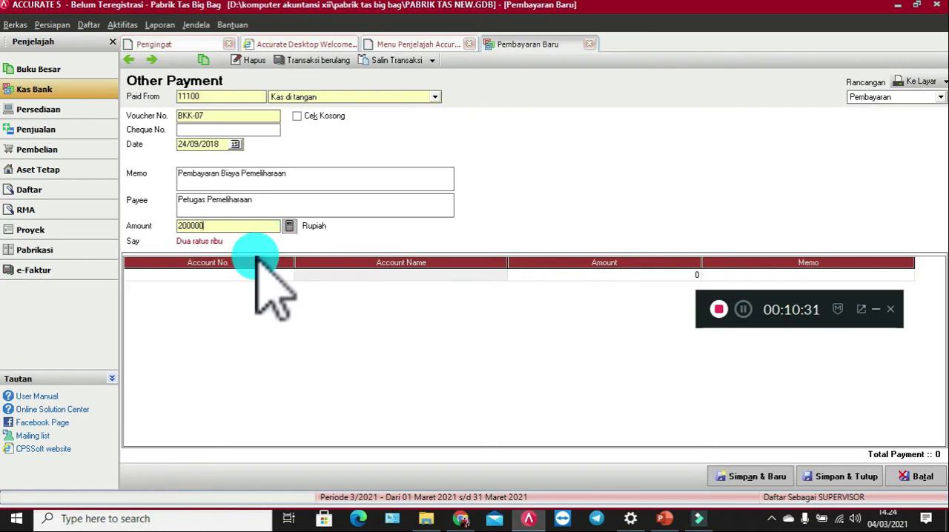
# Step: Charge the payment to the Beban Pemeliharaan account, then save and close it
pyautogui.click(246, 276)
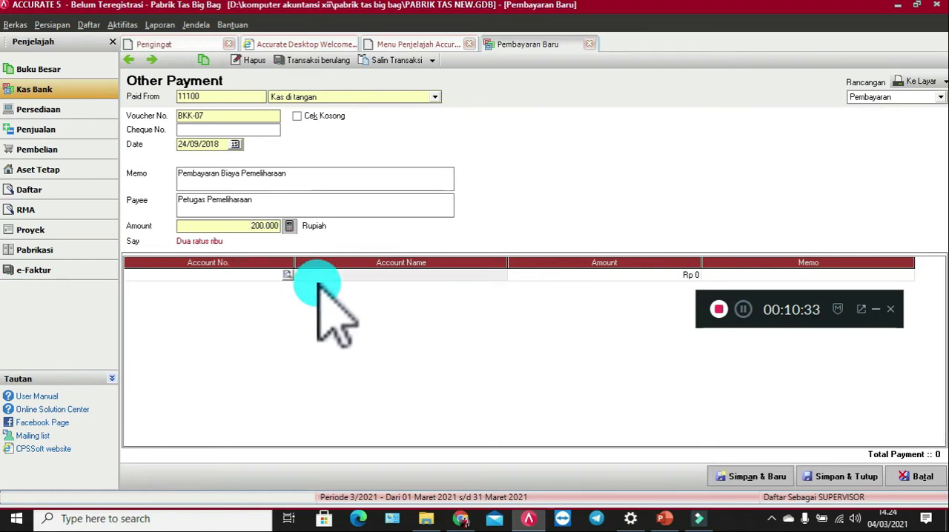
pyautogui.click(289, 275)
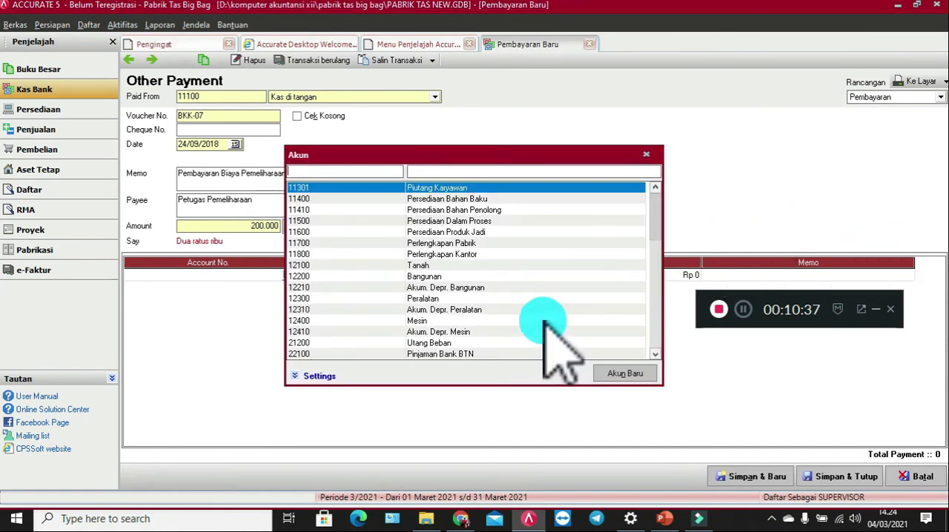
pyautogui.scroll(-2, 664, 223)
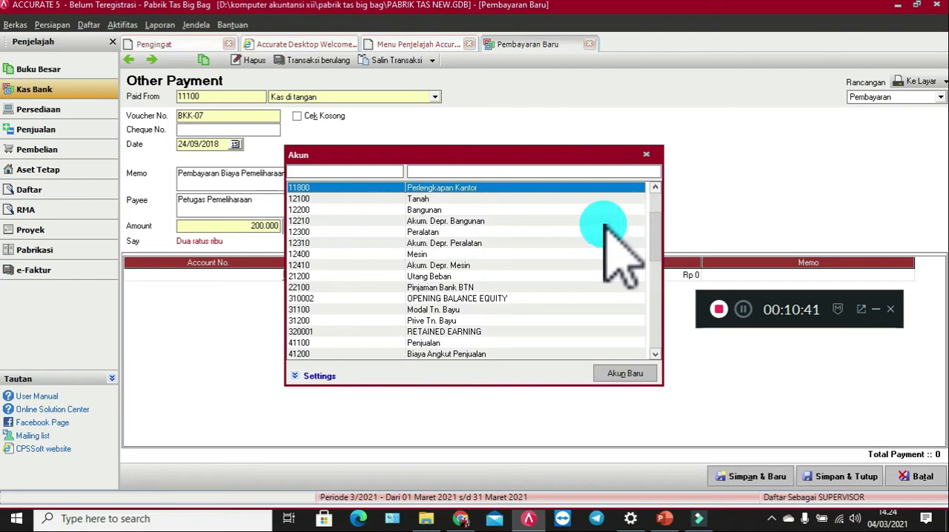
pyautogui.click(655, 354)
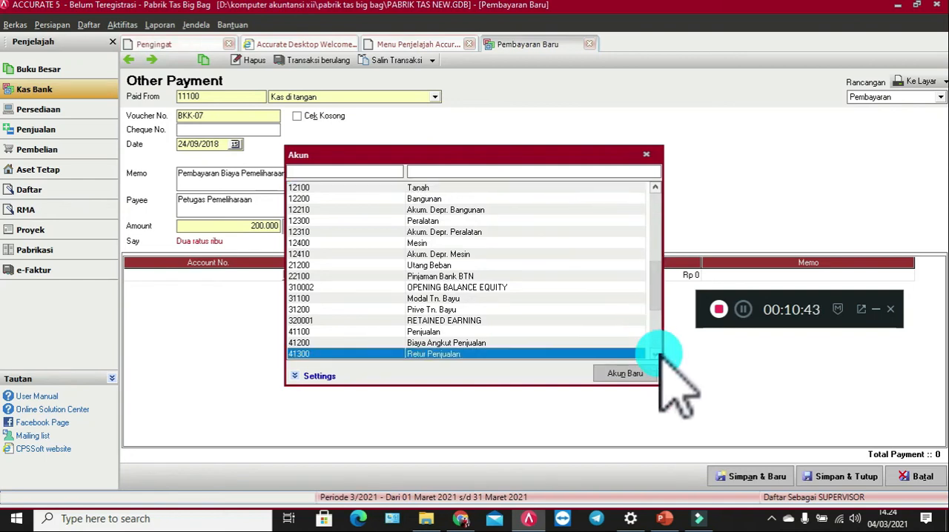
pyautogui.click(656, 354)
pyautogui.click(656, 354)
pyautogui.click(656, 354)
pyautogui.click(655, 354)
pyautogui.click(655, 354)
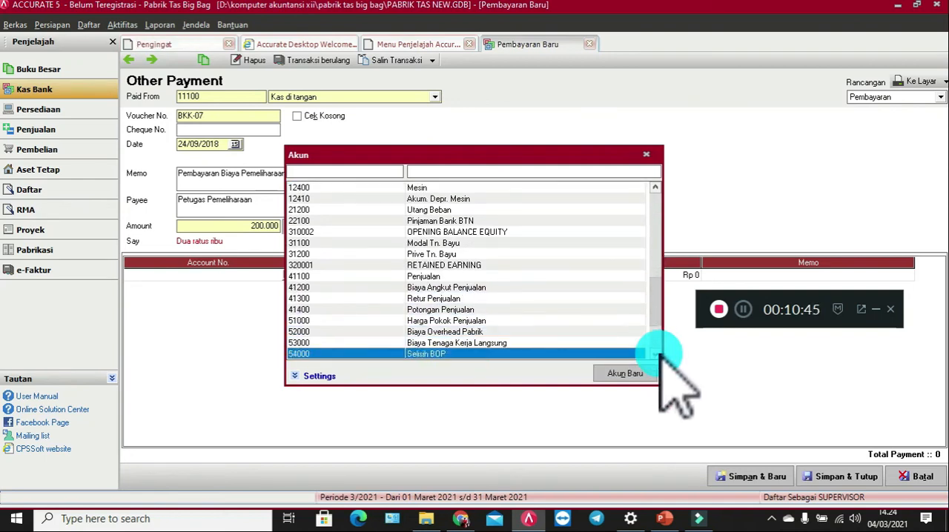
pyautogui.click(655, 354)
pyautogui.click(655, 354)
pyautogui.click(655, 354)
pyautogui.click(656, 354)
pyautogui.click(655, 354)
pyautogui.click(656, 353)
pyautogui.click(655, 354)
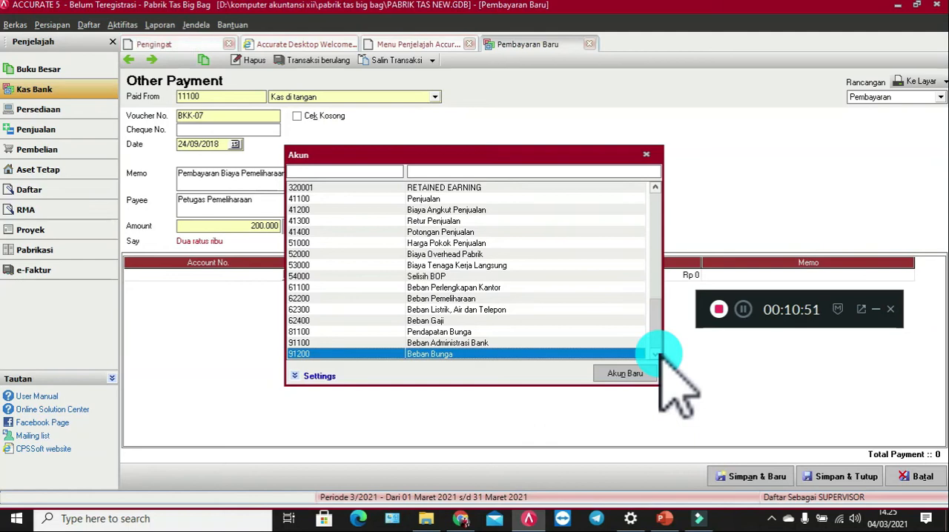
pyautogui.click(458, 298)
pyautogui.click(457, 299)
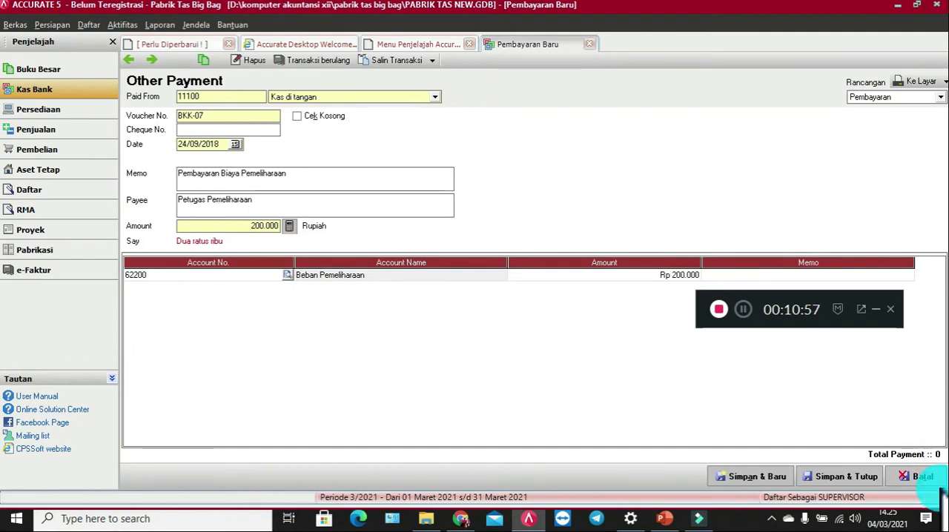
pyautogui.click(878, 475)
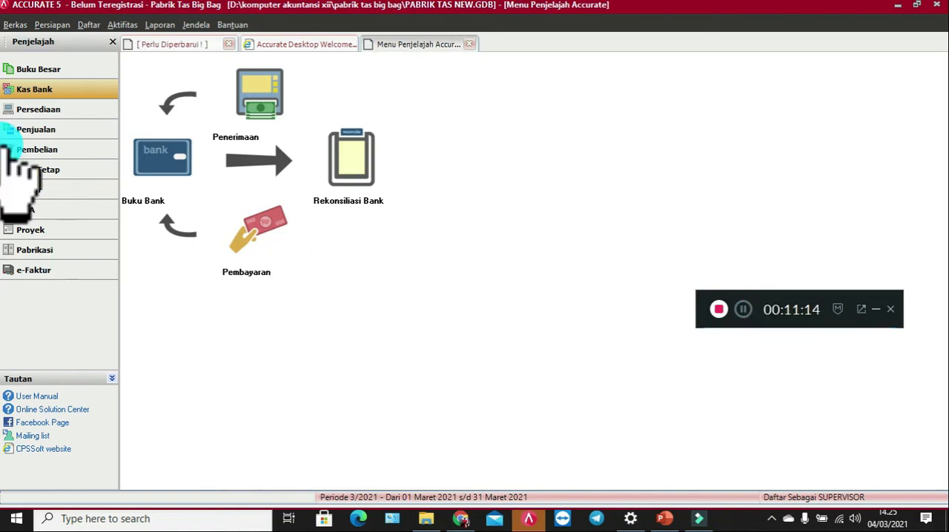
# Step: Start a new sales invoice for Pelanggan Tunai and enter the invoice's own number as its PO number
pyautogui.click(87, 132)
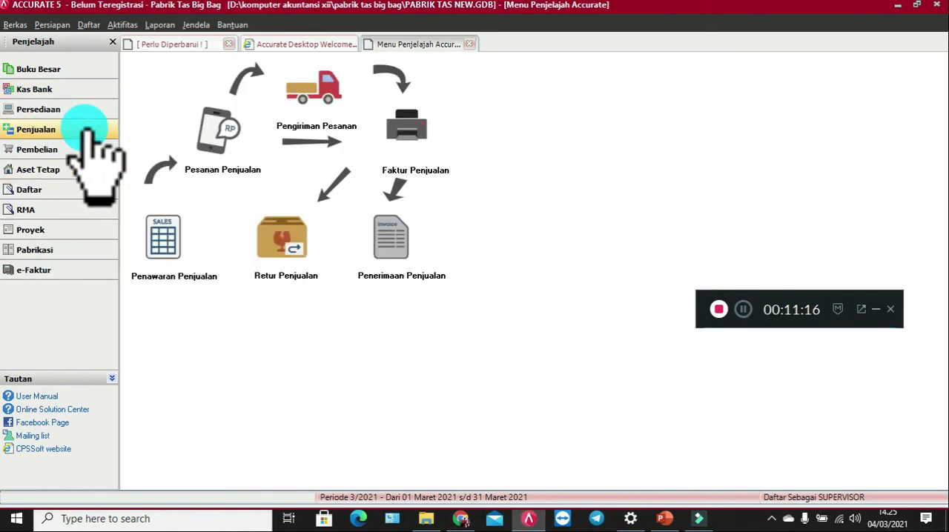
pyautogui.click(414, 135)
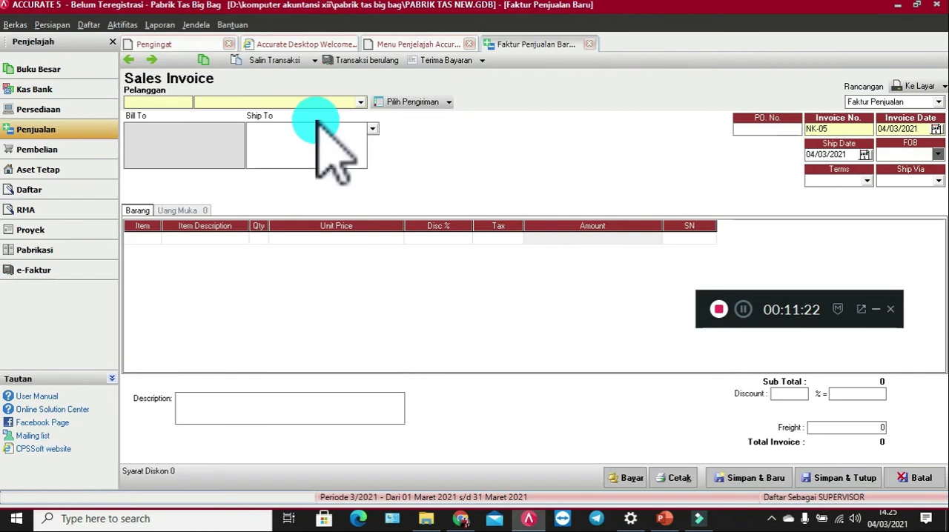
pyautogui.click(360, 102)
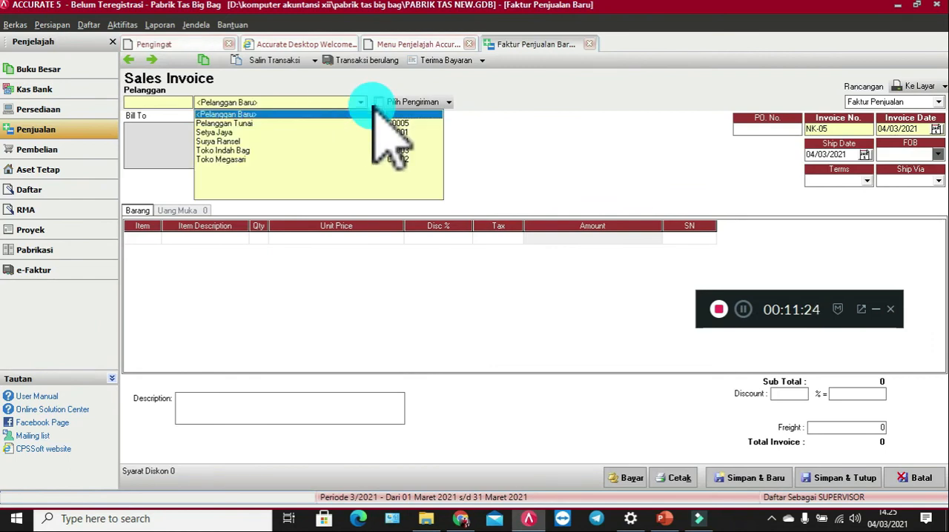
pyautogui.click(239, 123)
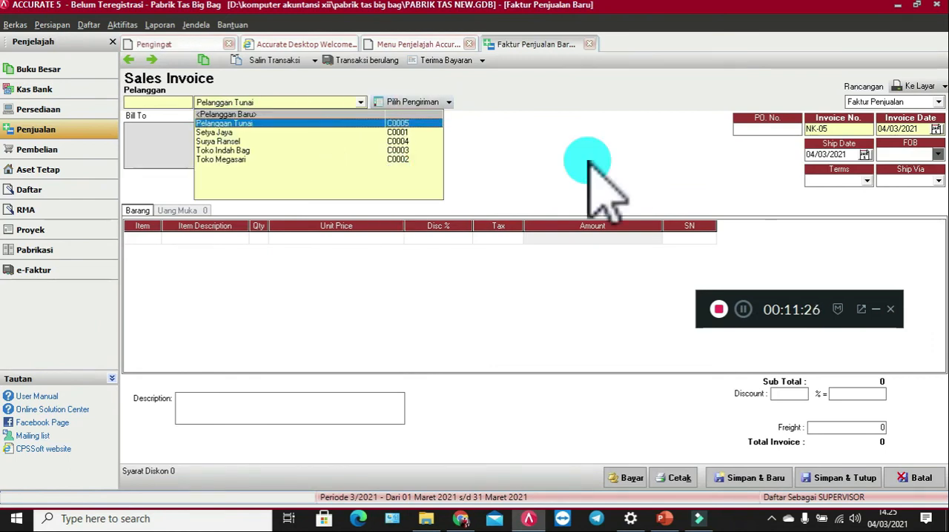
pyautogui.click(773, 128)
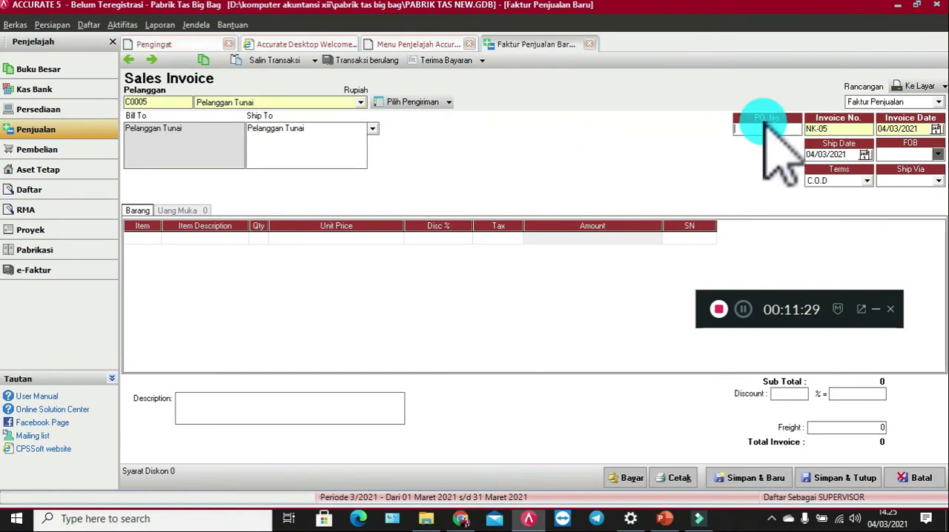
pyautogui.write('NK-05')
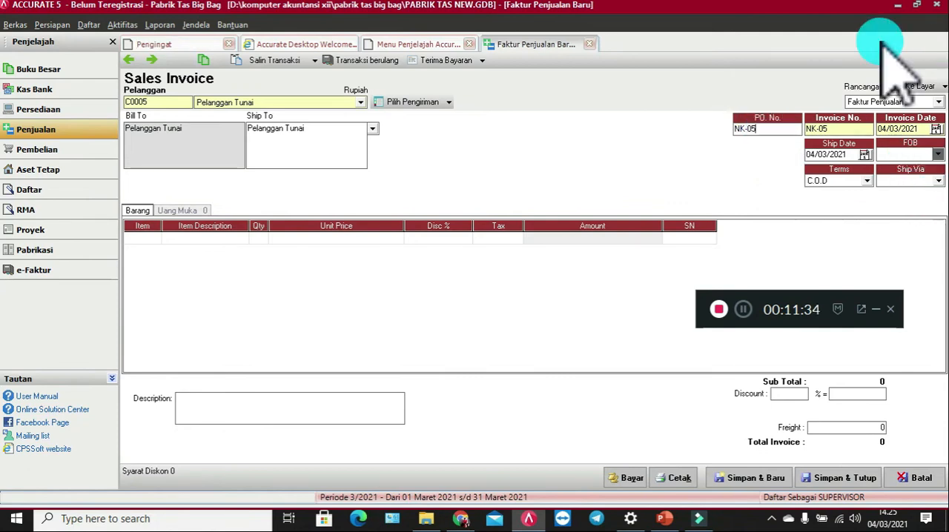
# Step: Set the invoice date and the ship date to 25/09/2018 and check the payment terms
pyautogui.click(891, 130)
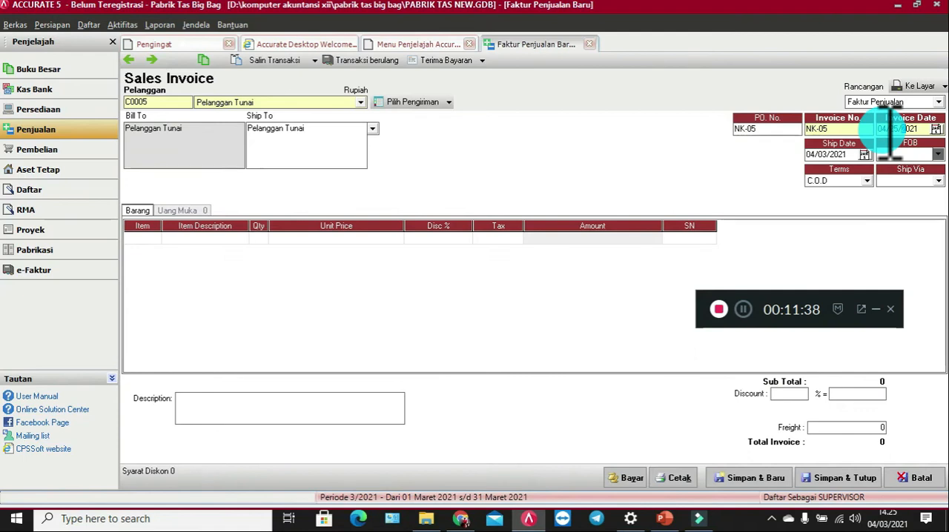
pyautogui.write('05')
pyautogui.write('25')
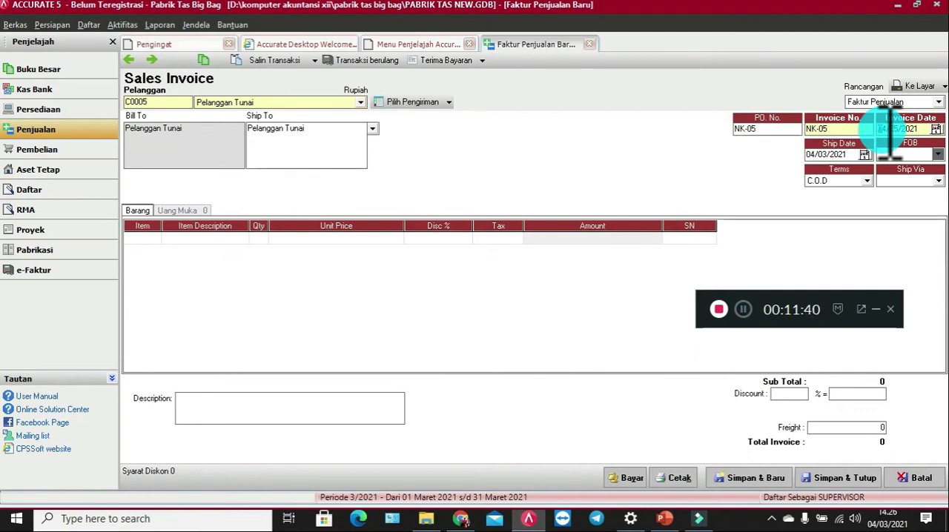
pyautogui.write('03')
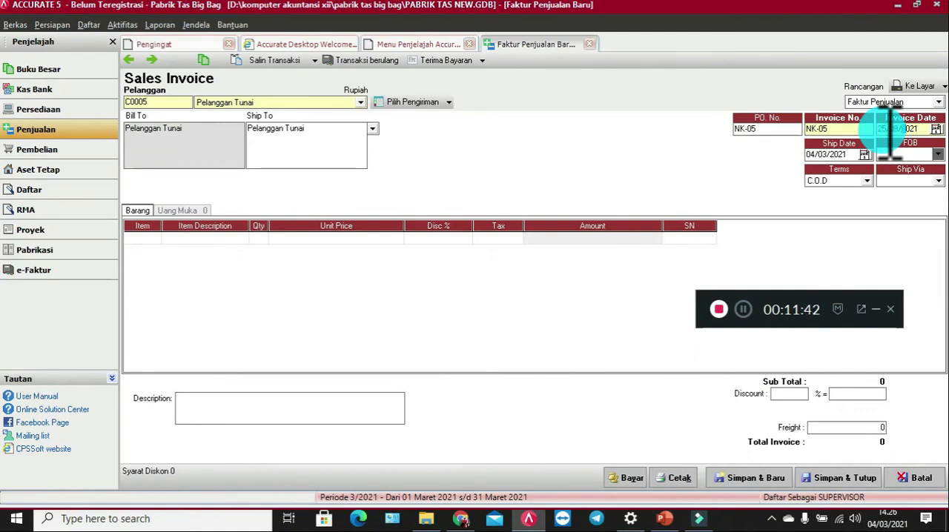
pyautogui.write('2018')
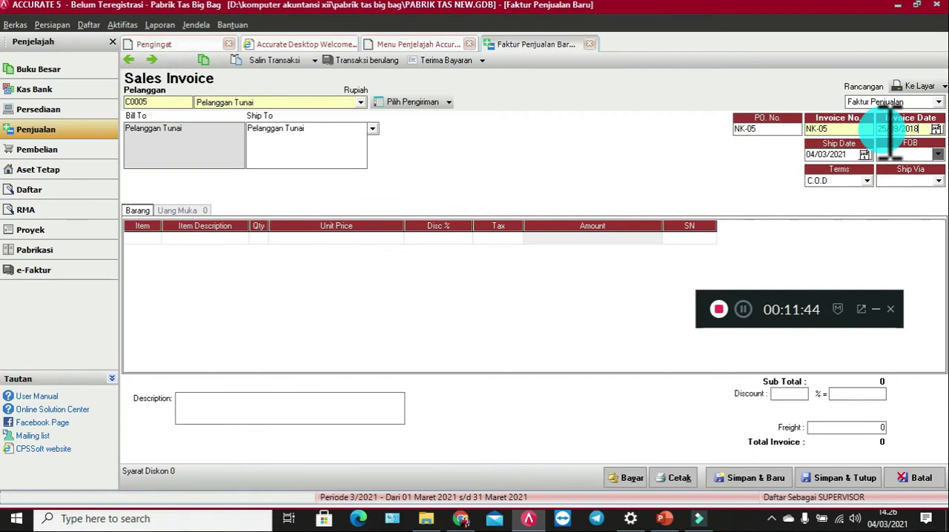
pyautogui.moveTo(915, 127); pyautogui.dragTo(877, 130)
pyautogui.hotkey('ctrl', 'c')
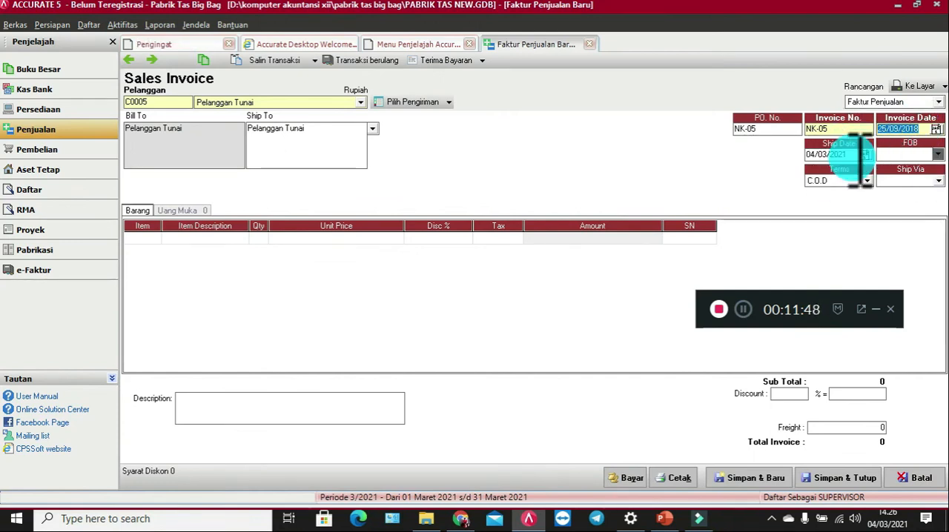
pyautogui.moveTo(807, 155); pyautogui.dragTo(880, 164)
pyautogui.hotkey('ctrl', 'v')
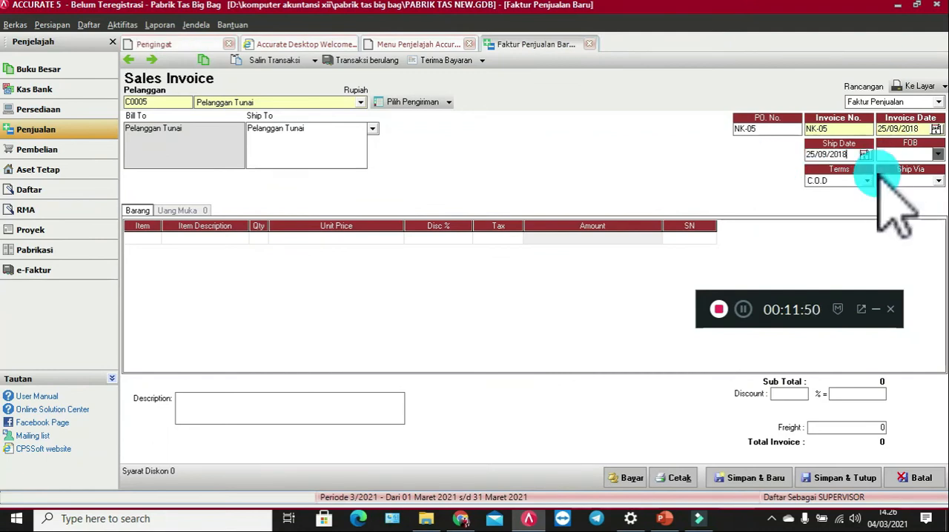
pyautogui.click(835, 182)
pyautogui.click(838, 186)
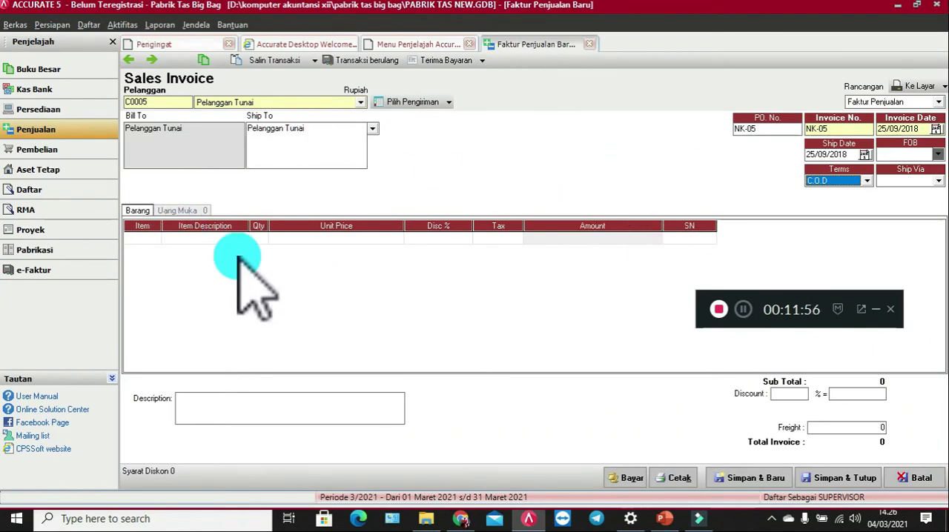
# Step: Add item TR1 Tas Ransel as the first line of the sales invoice
pyautogui.click(143, 238)
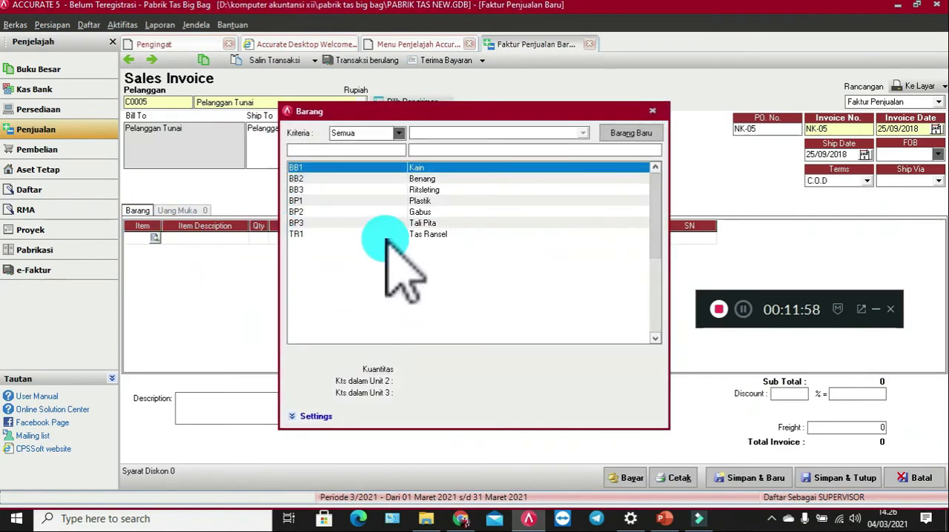
pyautogui.click(396, 234)
pyautogui.doubleClick(396, 234)
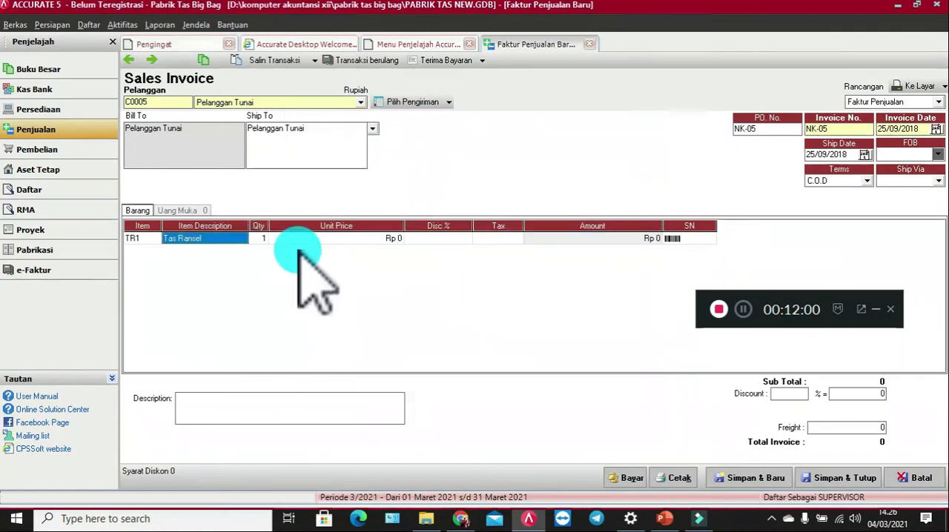
# Step: Set the Tas Ransel line to a quantity of 30 at a unit price of Rp 200.000
pyautogui.click(258, 238)
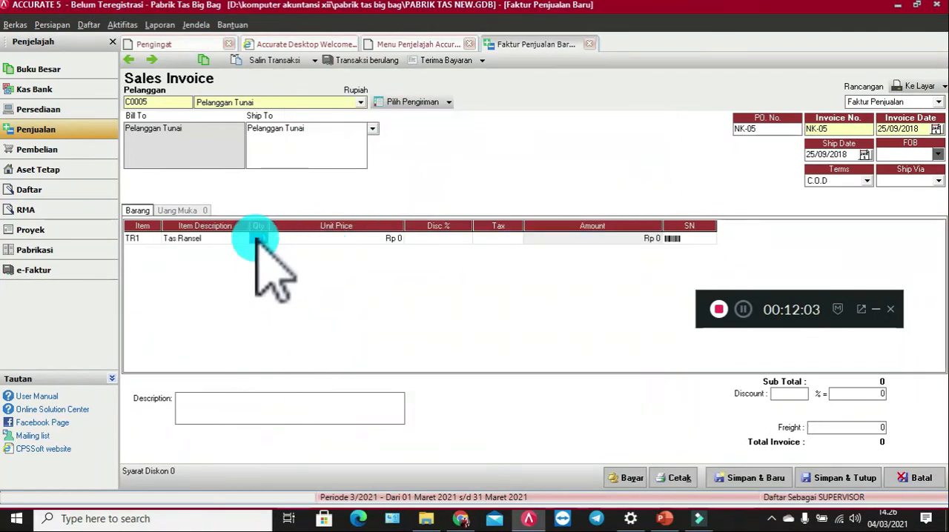
pyautogui.write('2')
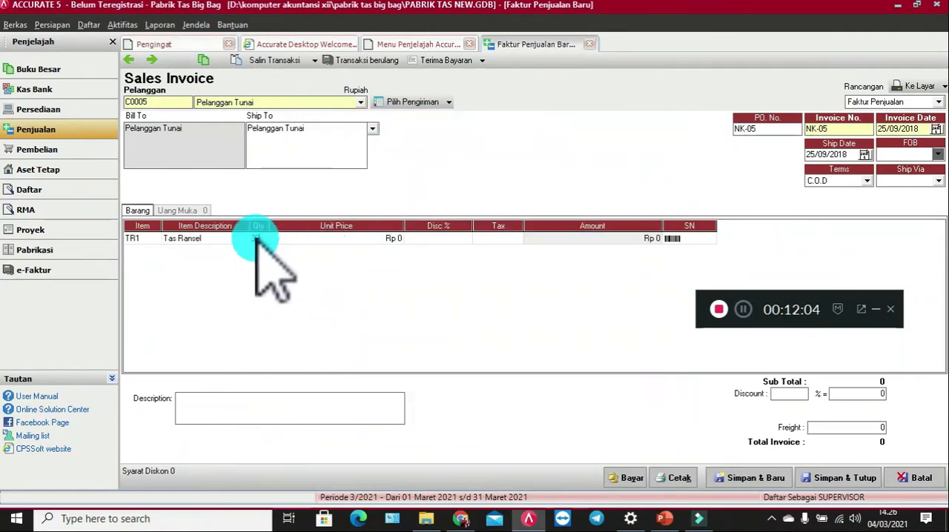
pyautogui.write('0')
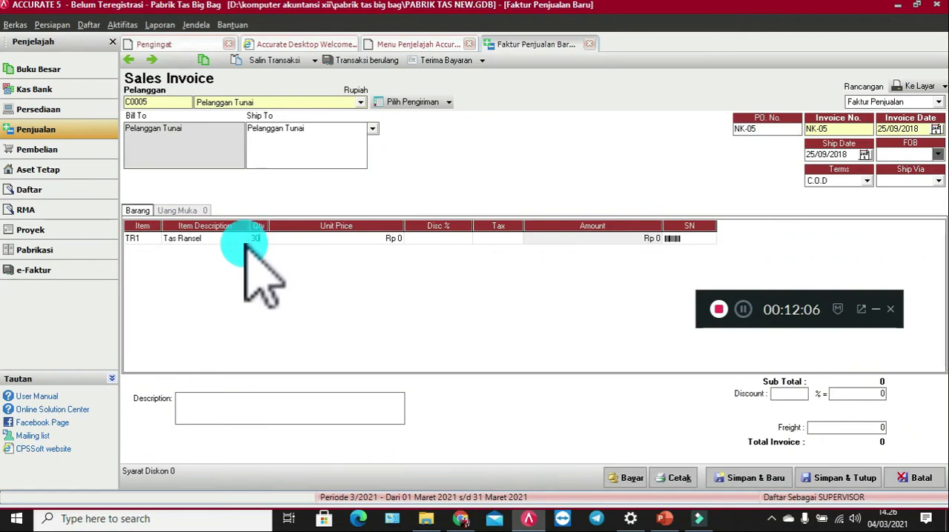
pyautogui.click(312, 239)
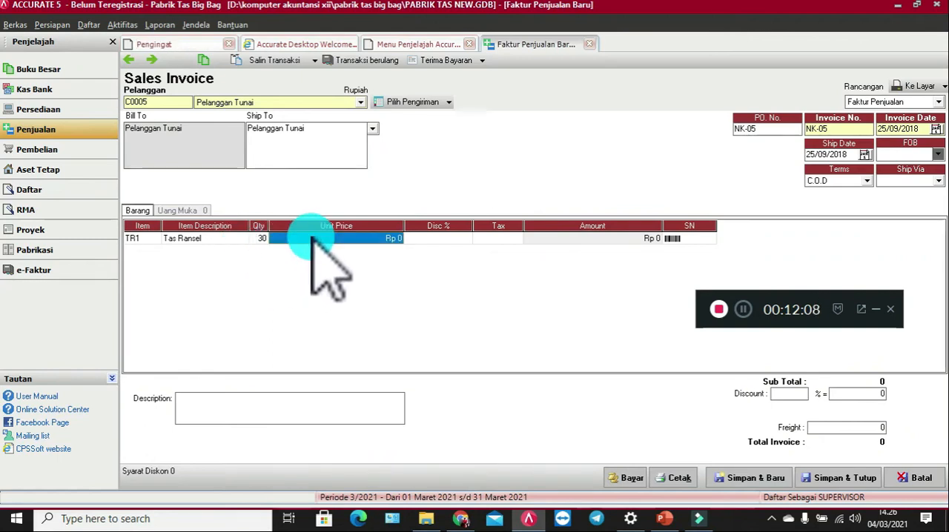
pyautogui.write('20000')
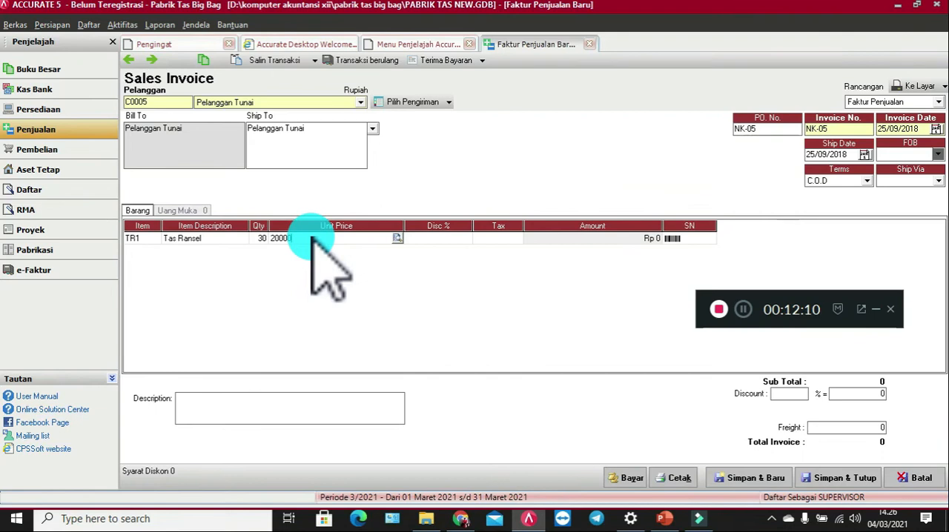
pyautogui.write('0')
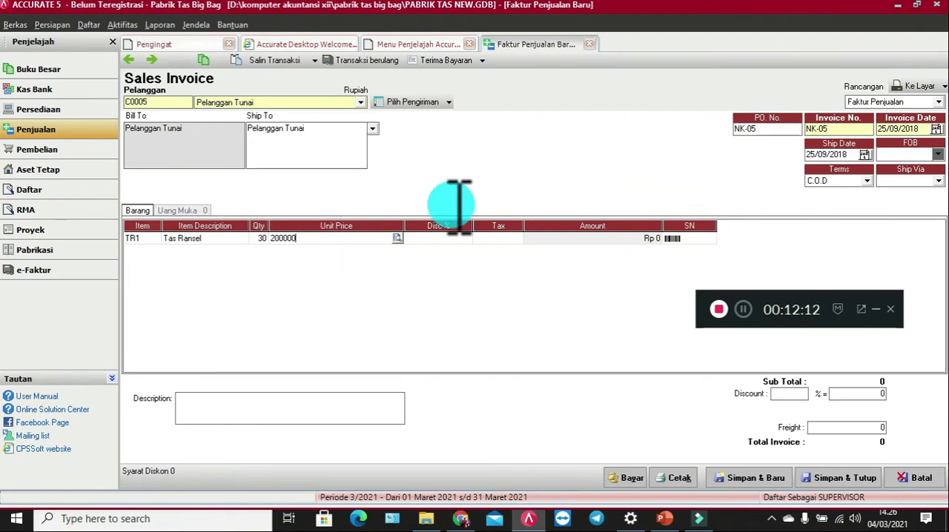
pyautogui.press('Tab')
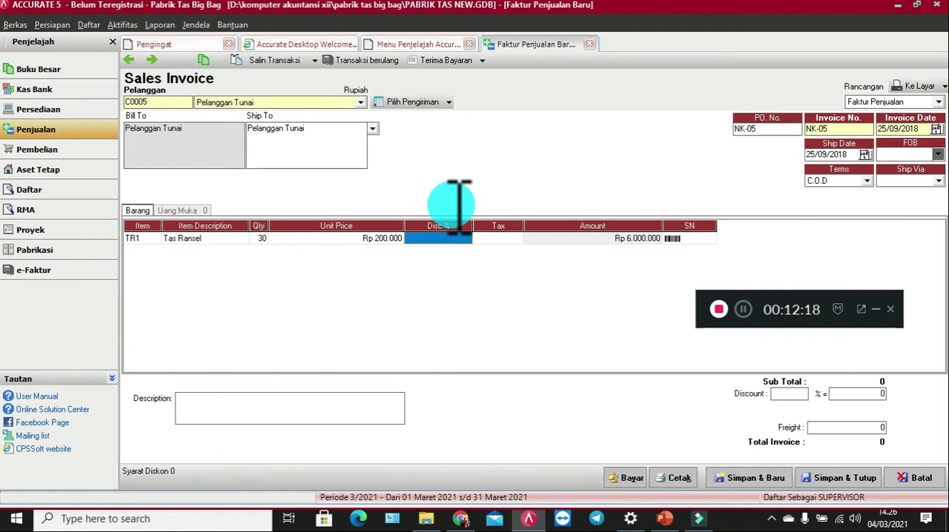
# Step: Add freight of 100.000 to the sales invoice and enter Penjualan Tunai as its description
pyautogui.click(886, 430)
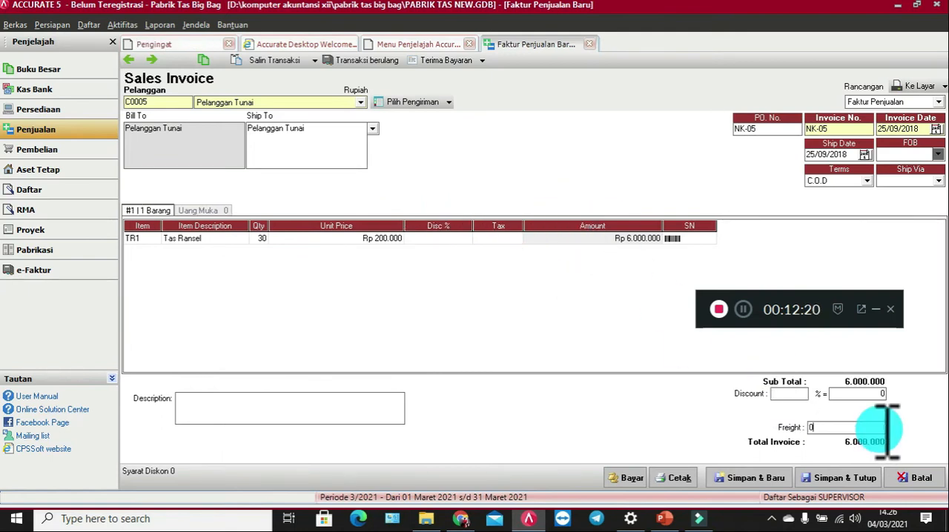
pyautogui.write('100')
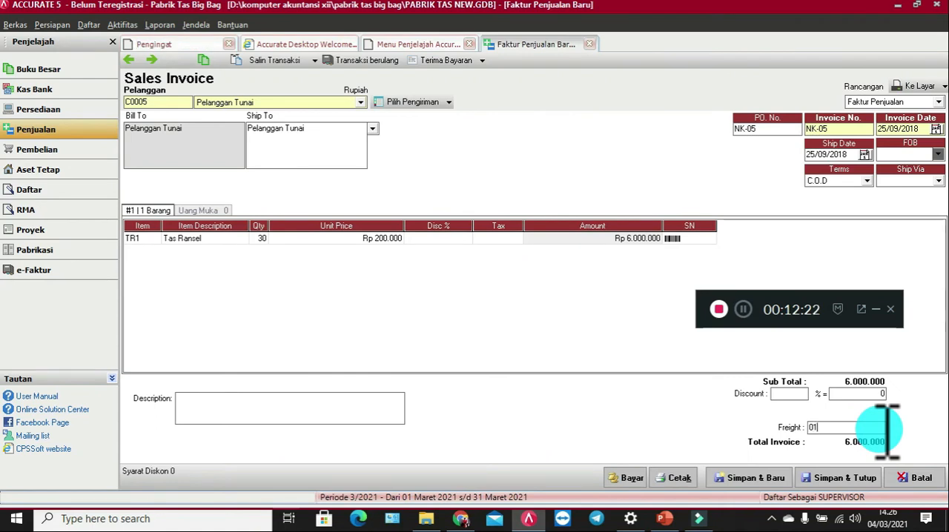
pyautogui.press('BackSpace')
pyautogui.press('BackSpace')
pyautogui.write('100000')
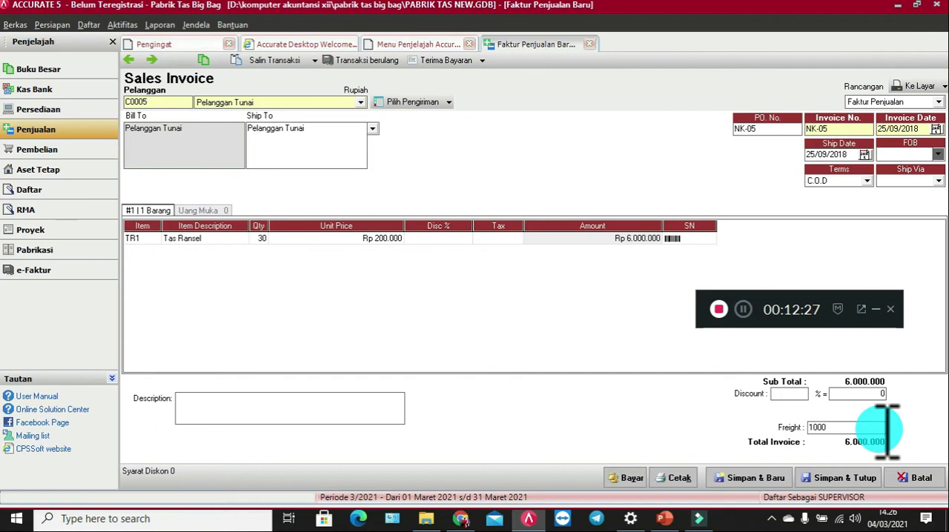
pyautogui.click(370, 407)
pyautogui.write('Pen')
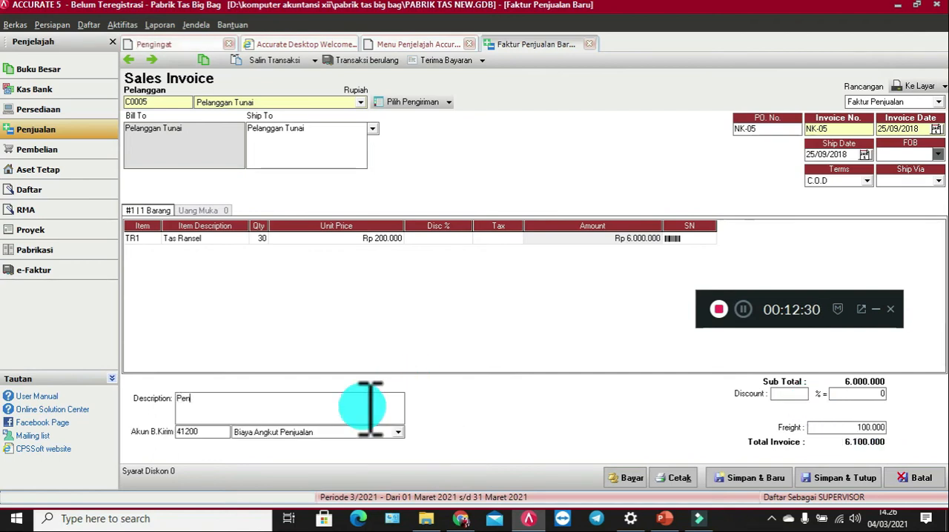
pyautogui.write('jualan Tunai')
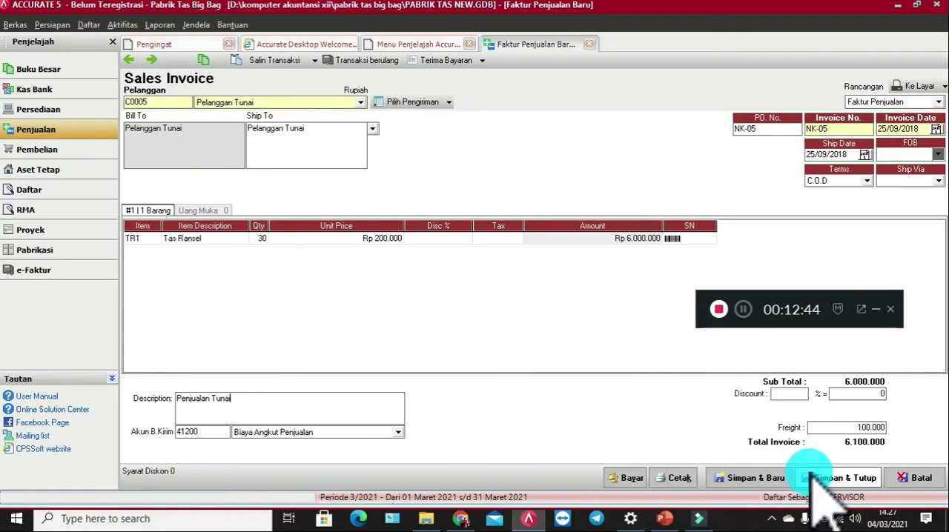
# Step: Create the customer receipt paying this invoice, with form number NK-05 and both payment date and cheque date 25/09/2018
pyautogui.click(737, 475)
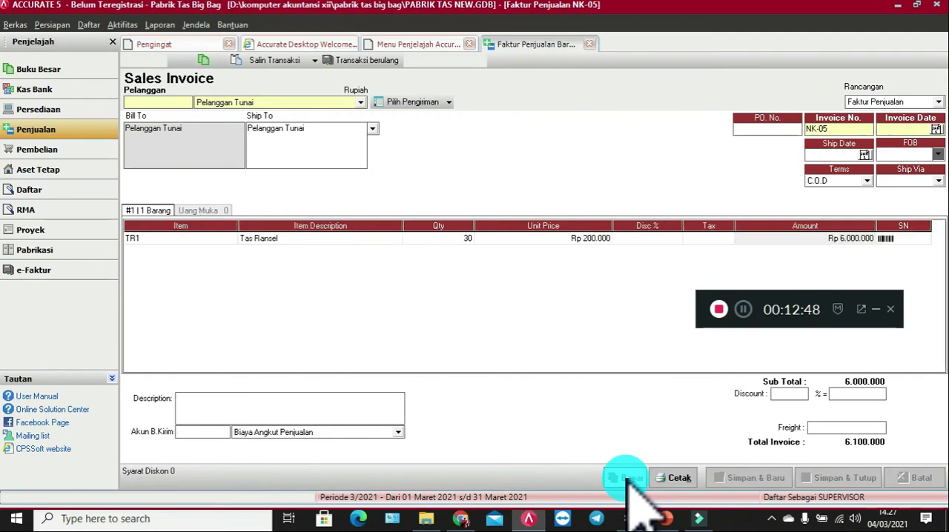
pyautogui.click(627, 478)
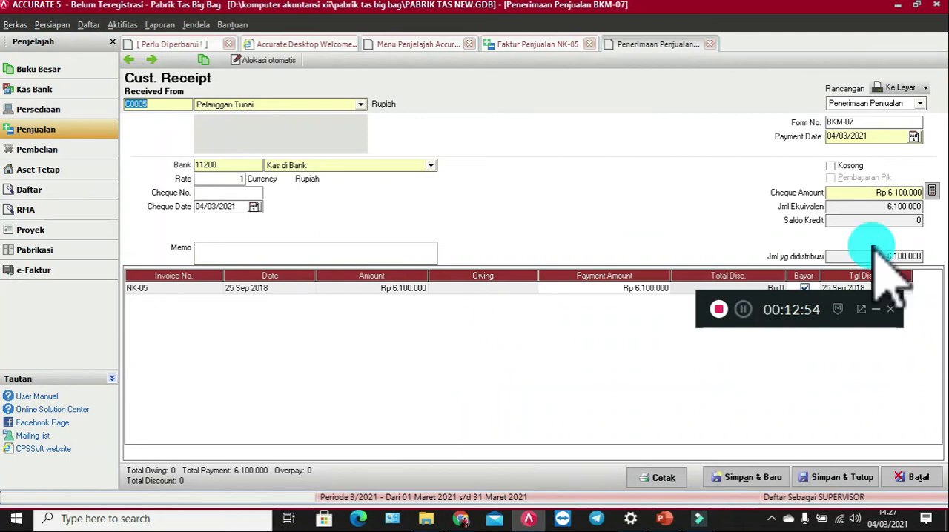
pyautogui.click(872, 121)
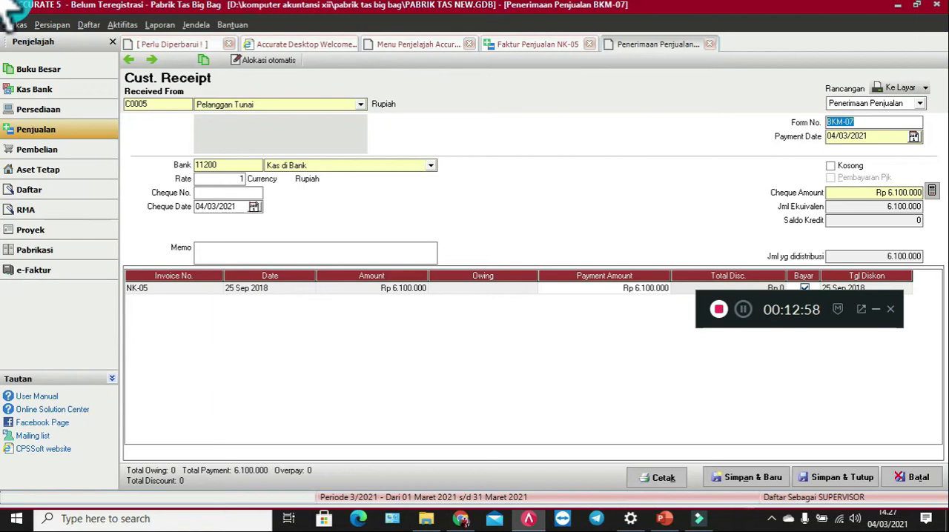
pyautogui.write('NK-05')
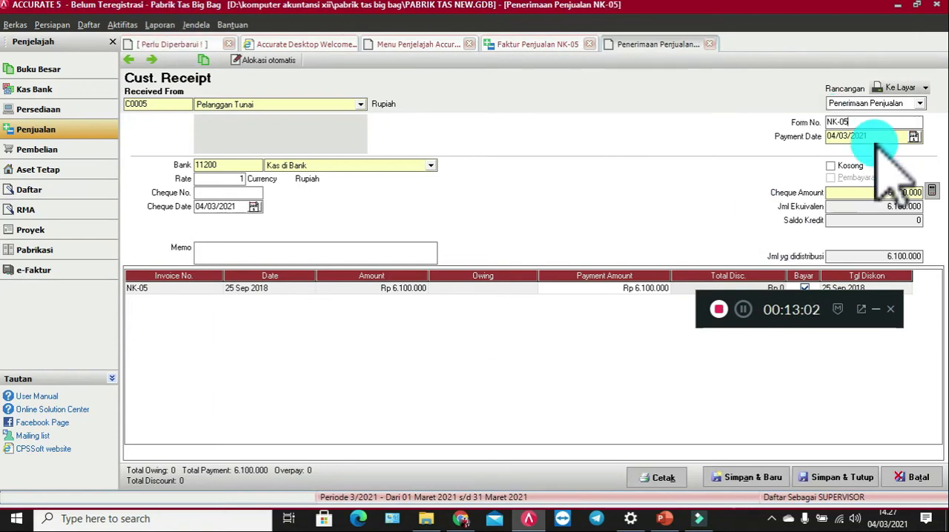
pyautogui.press('Tab')
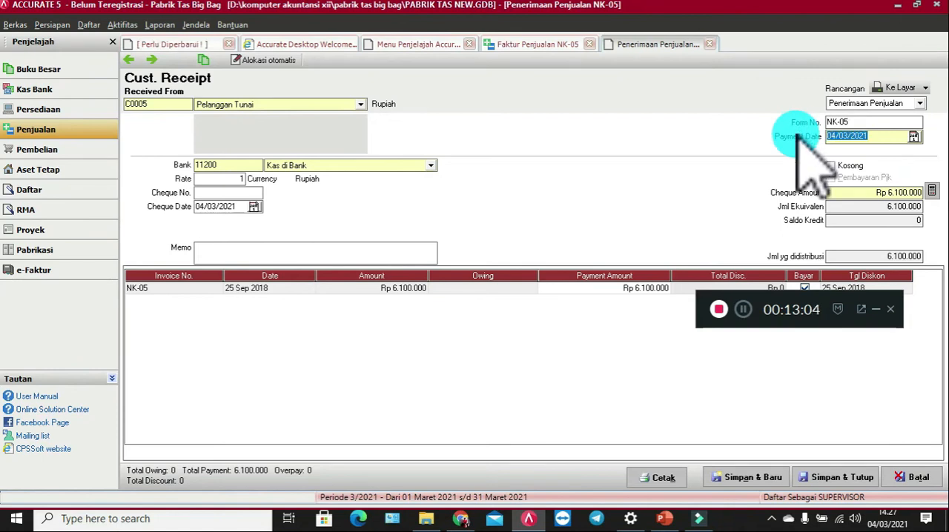
pyautogui.write('25/09/2018')
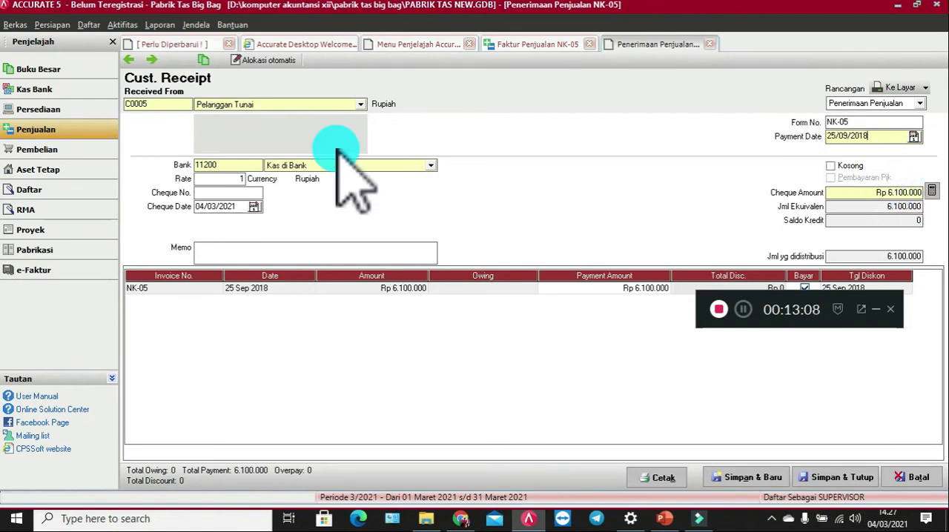
pyautogui.moveTo(237, 207); pyautogui.dragTo(178, 191)
pyautogui.write('25/09/2018')
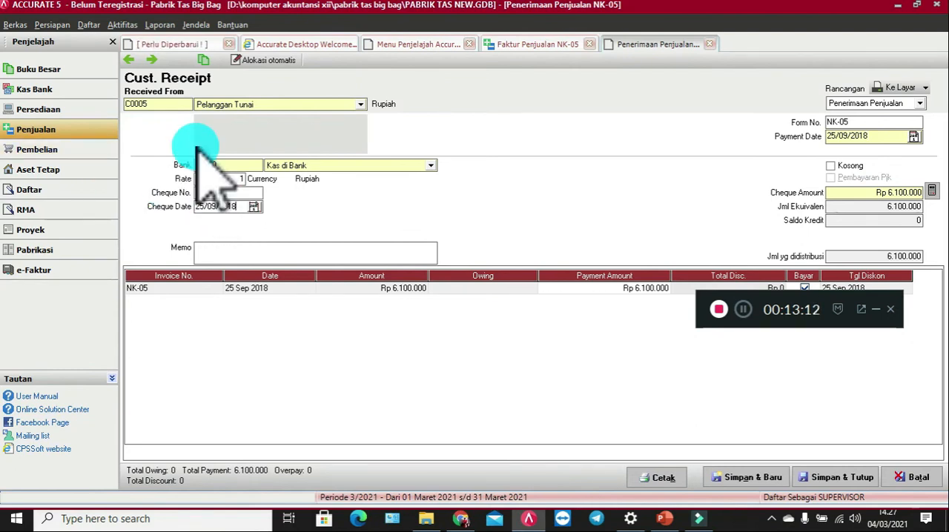
# Step: Enter Penjualan Tunai as the receipt's memo, then save and close both the receipt and the sales invoice
pyautogui.click(294, 253)
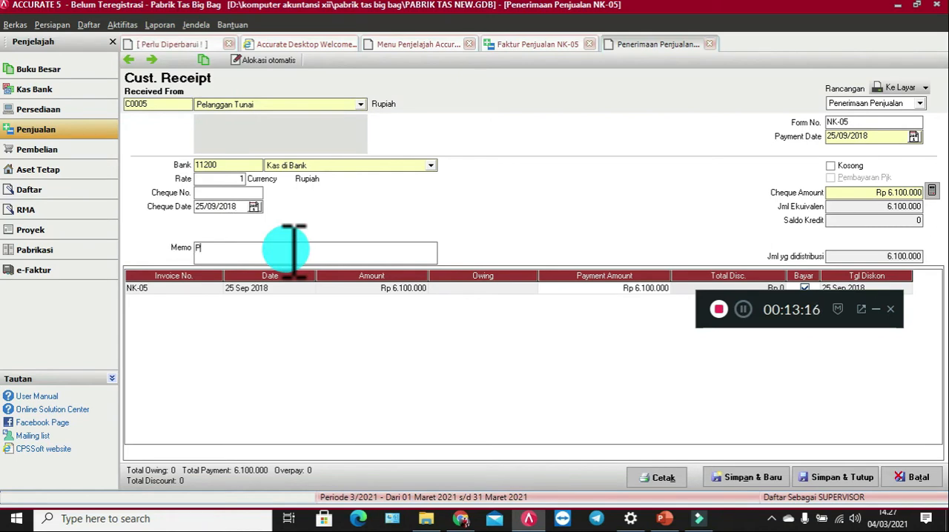
pyautogui.write('Penjualan Tunai')
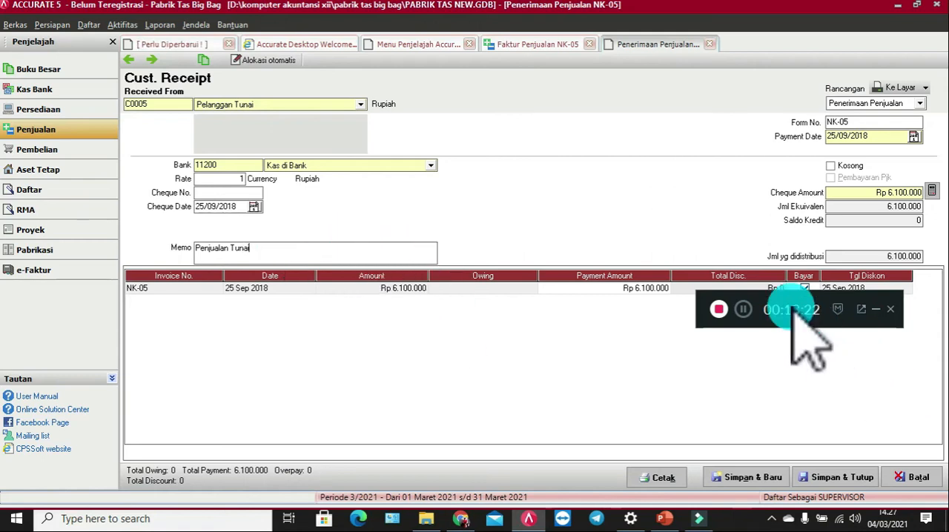
pyautogui.moveTo(792, 311); pyautogui.dragTo(795, 349)
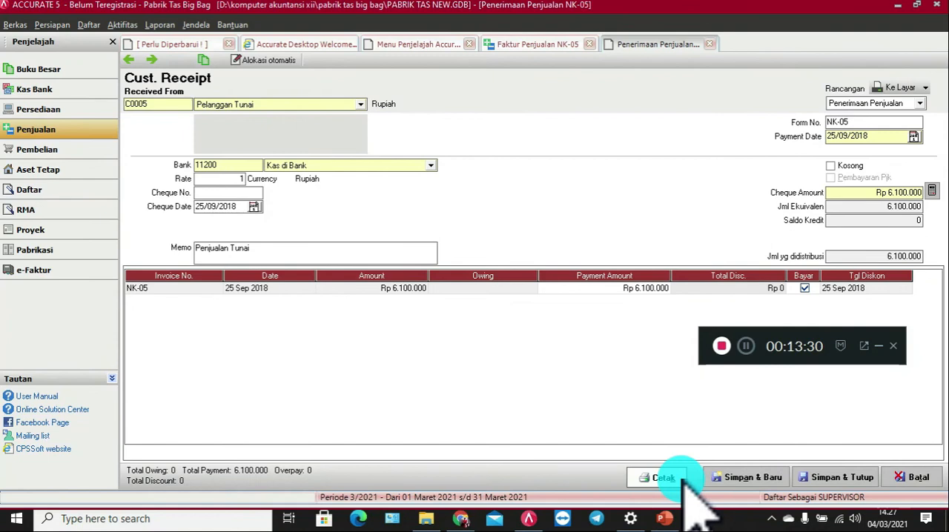
pyautogui.click(813, 479)
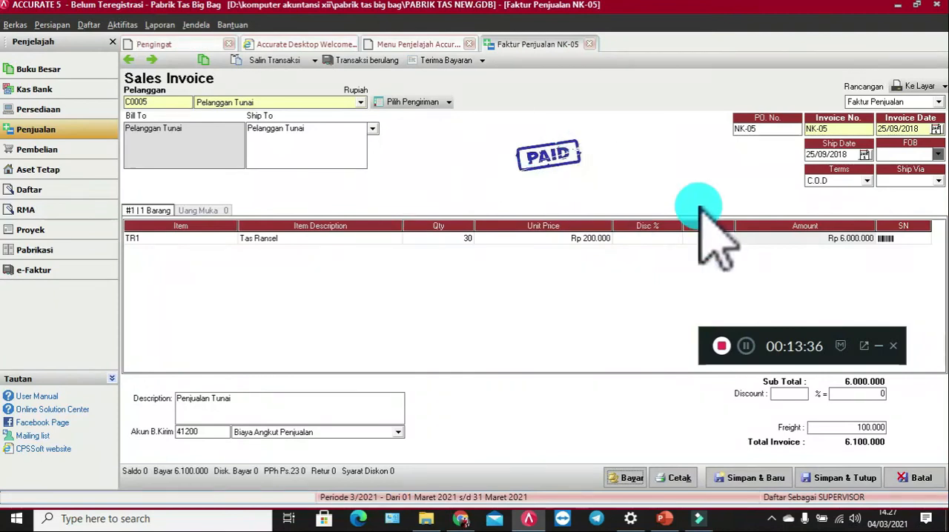
pyautogui.click(861, 476)
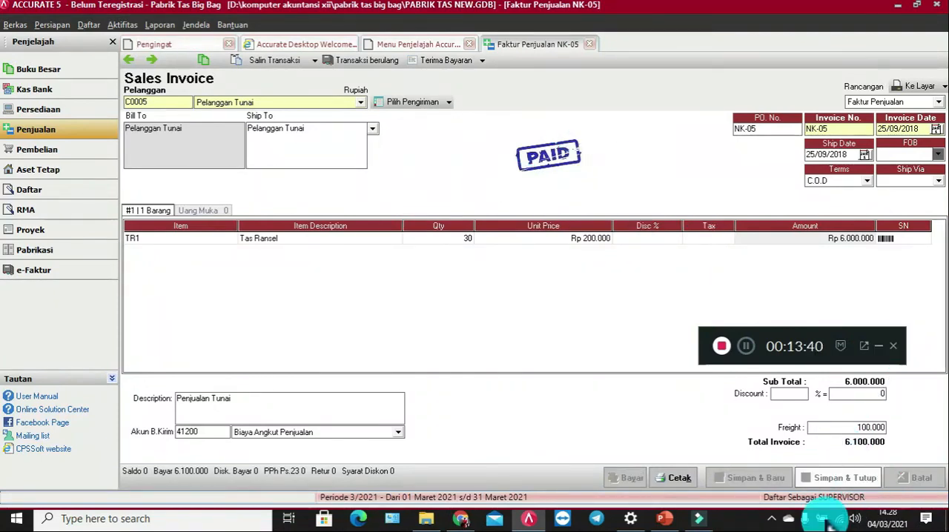
pyautogui.click(746, 347)
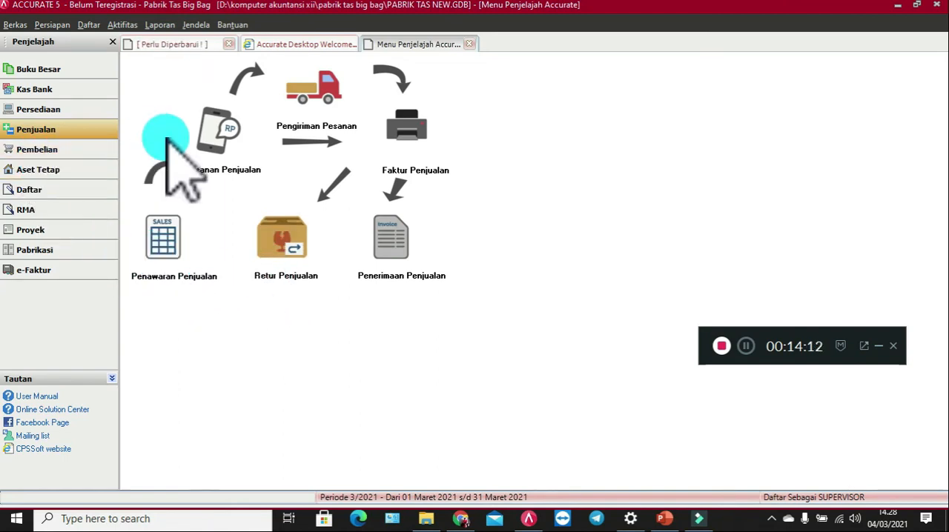
# Step: Start a new customer receipt with Setya Jaya as the paying customer
pyautogui.click(399, 245)
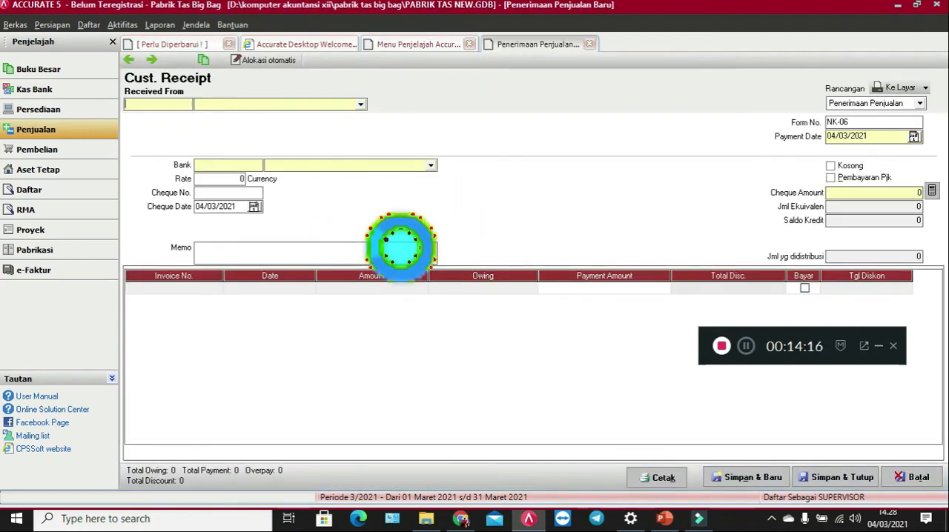
pyautogui.click(266, 105)
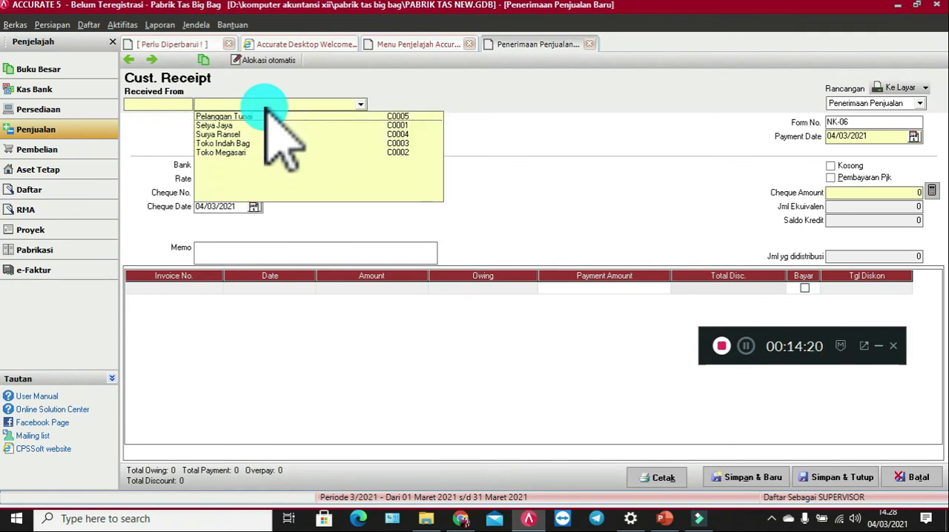
pyautogui.click(263, 126)
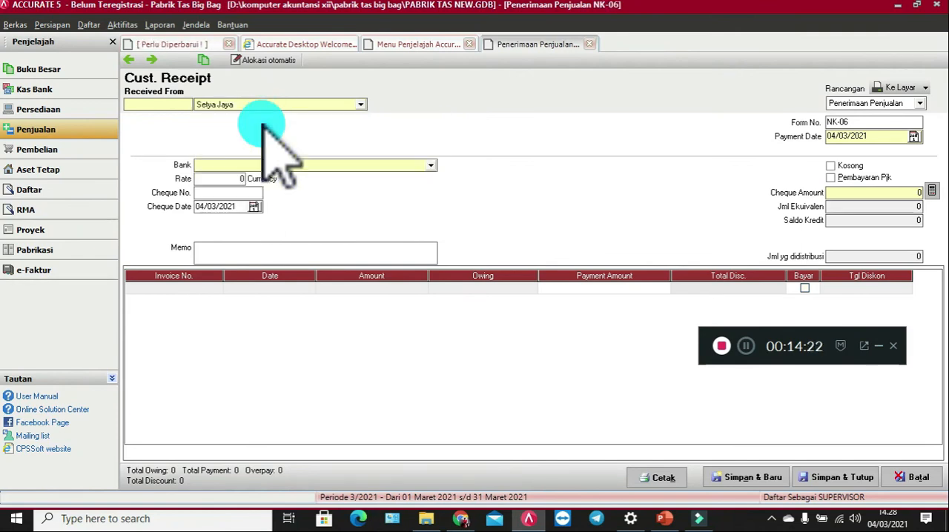
# Step: Set the receipt's cheque date and payment date to 26/09/2018 and its form number to BKM-06
pyautogui.click(250, 208)
pyautogui.write('26/09/201')
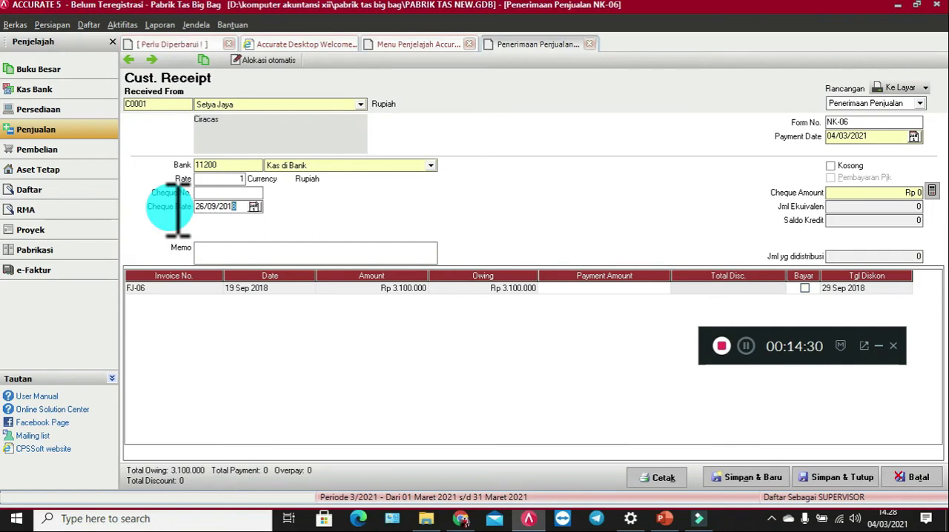
pyautogui.moveTo(178, 209); pyautogui.dragTo(159, 206)
pyautogui.hotkey('ctrl', 'c')
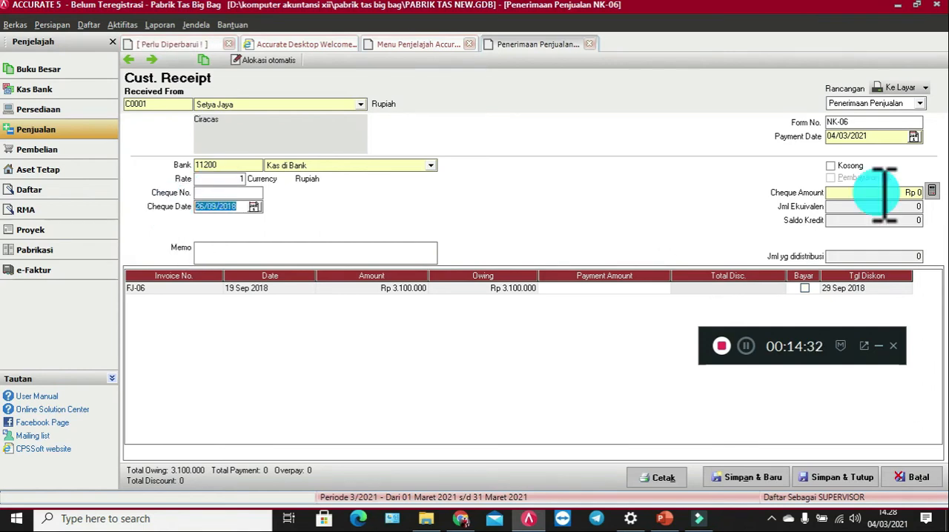
pyautogui.moveTo(903, 140); pyautogui.dragTo(767, 144)
pyautogui.hotkey('ctrl', 'v')
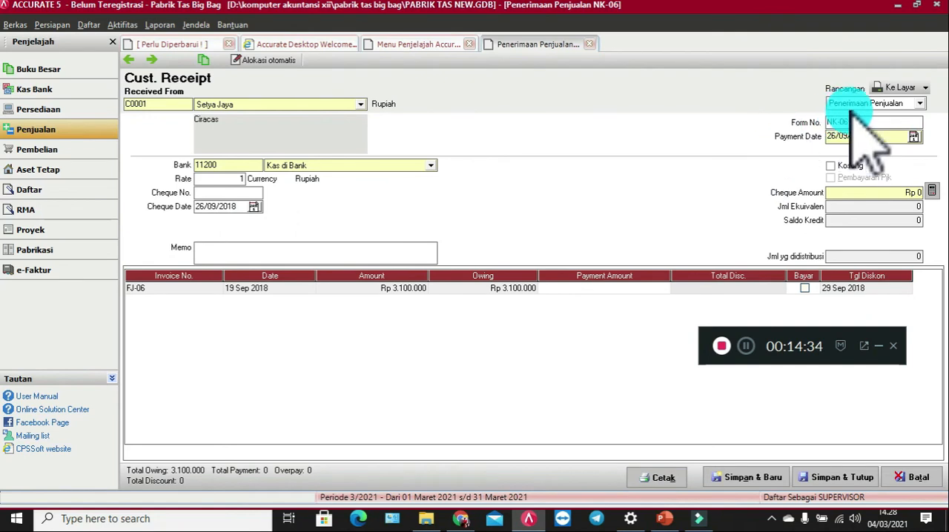
pyautogui.moveTo(865, 124); pyautogui.dragTo(805, 123)
pyautogui.write('BKM-')
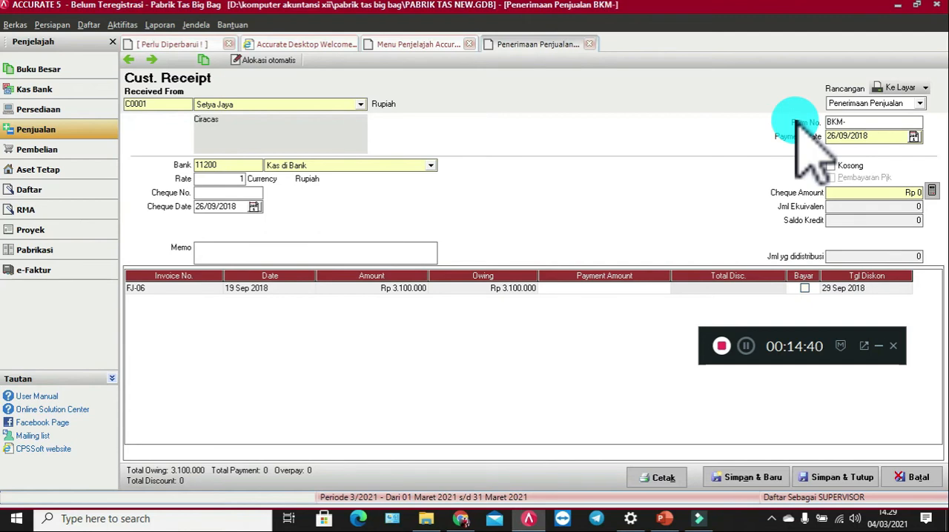
pyautogui.write('06')
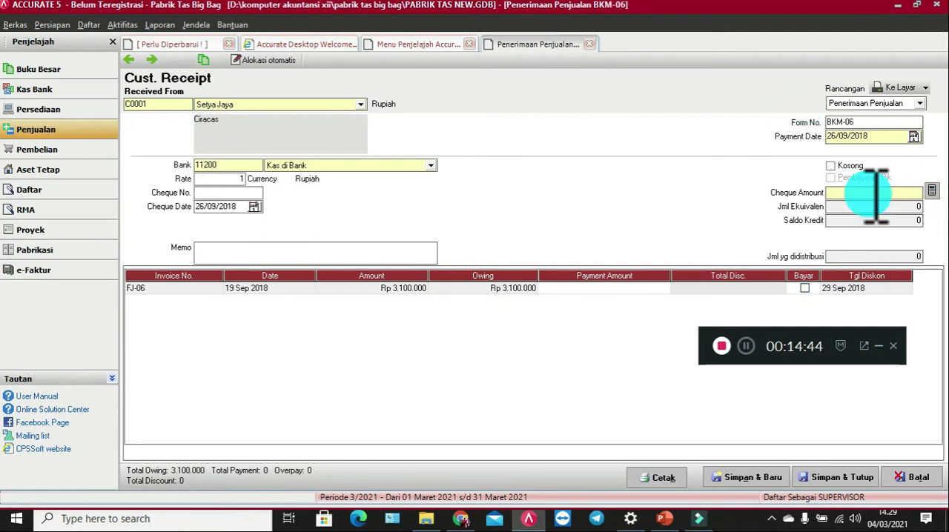
# Step: Enter "Pelunasan Piutang dagang atas faktur no FJ-06" as the receipt's memo
pyautogui.click(252, 252)
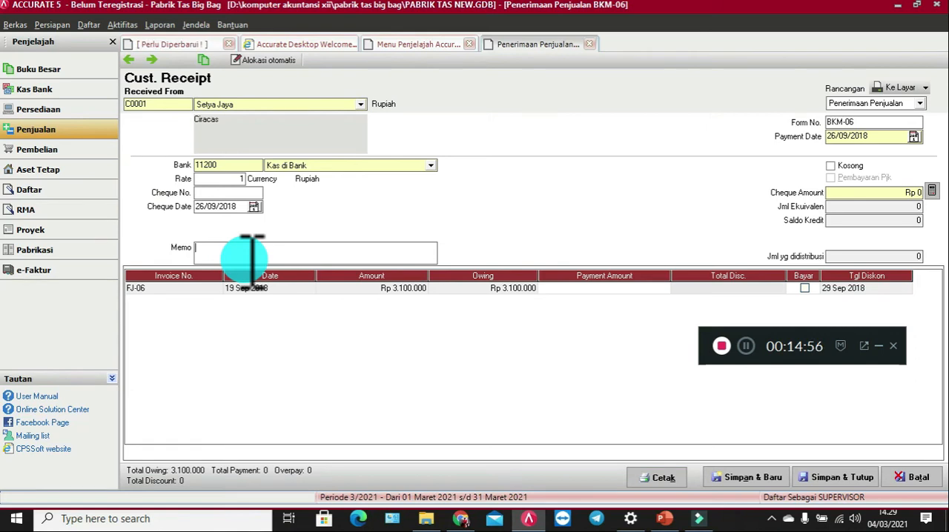
pyautogui.write('Peluna')
pyautogui.write('san Piuta')
pyautogui.write('ng Jaya')
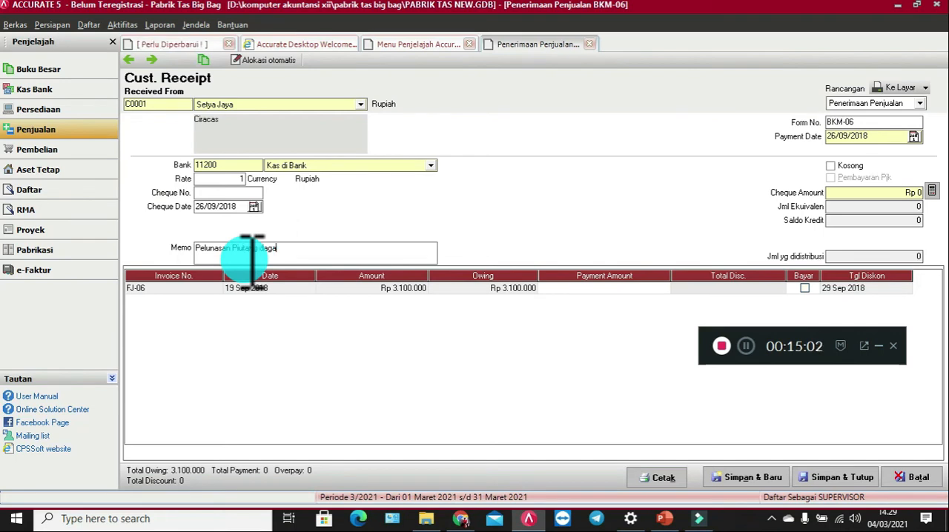
pyautogui.write(' atas faktur no FJ-06')
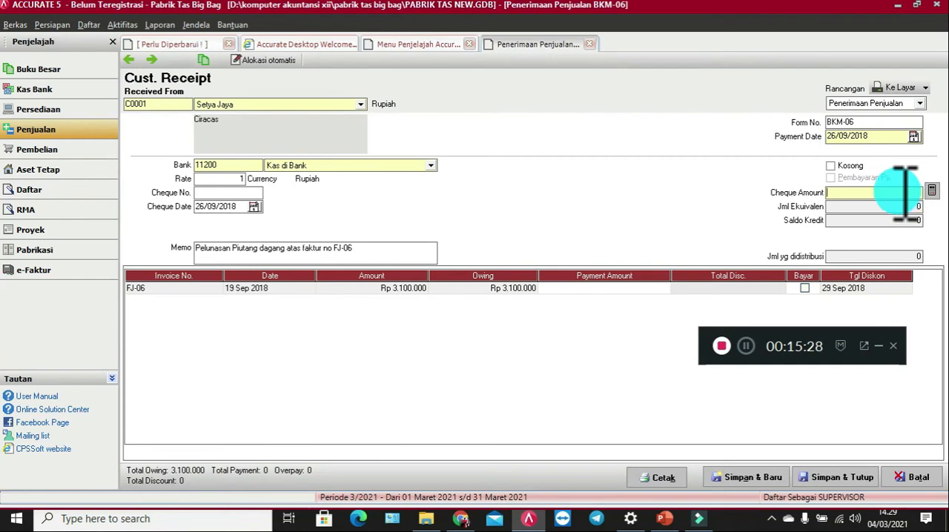
# Step: Set the receipt's cheque amount to Rp 3.007.000
pyautogui.write('007')
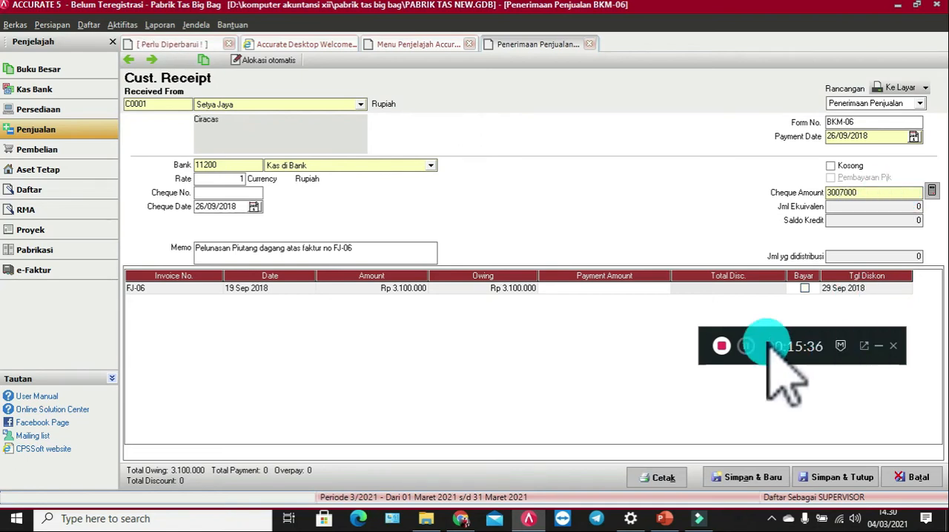
pyautogui.click(620, 286)
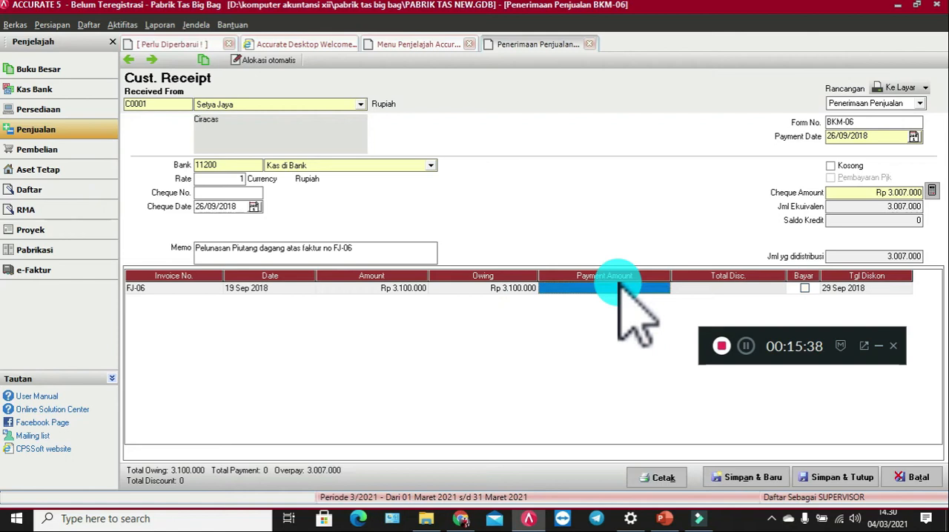
# Step: Try to open the discount details of invoice FJ-06 before it is marked for payment
pyautogui.click(774, 290)
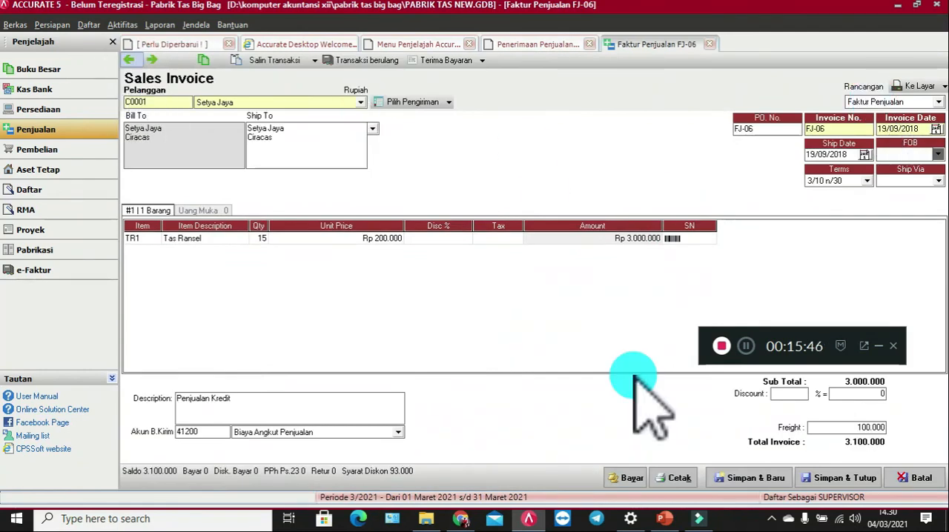
pyautogui.click(916, 478)
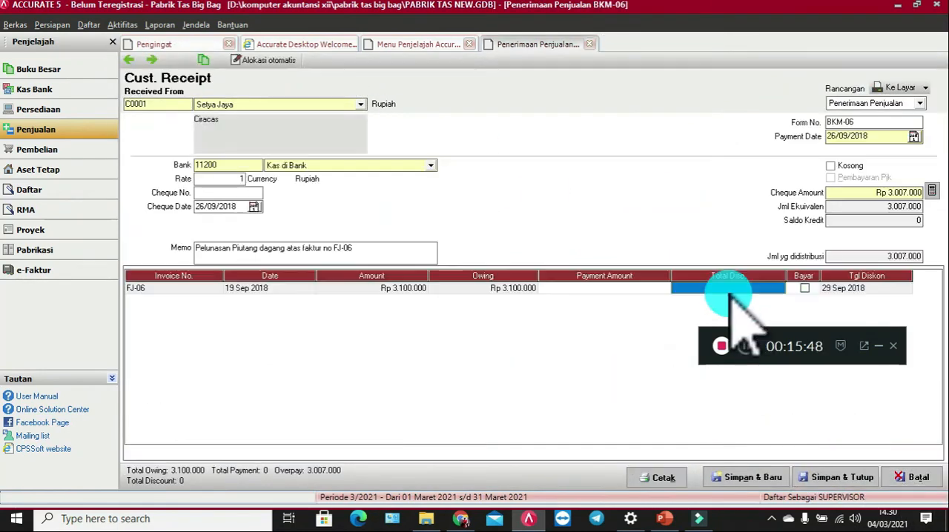
pyautogui.click(781, 289)
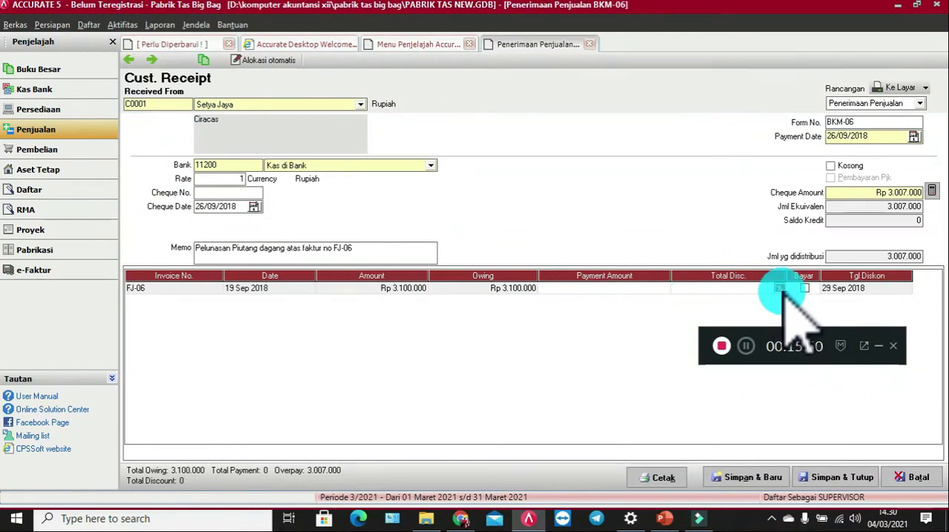
pyautogui.click(780, 288)
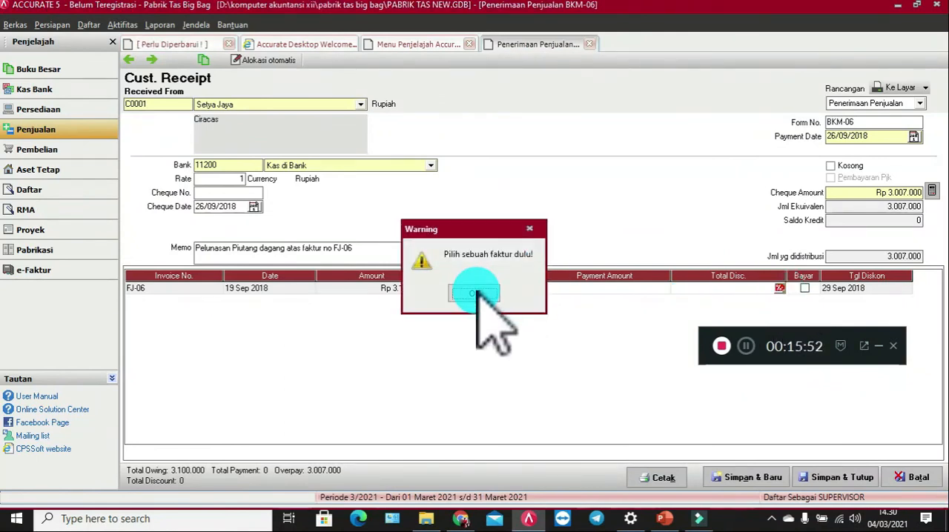
pyautogui.click(475, 294)
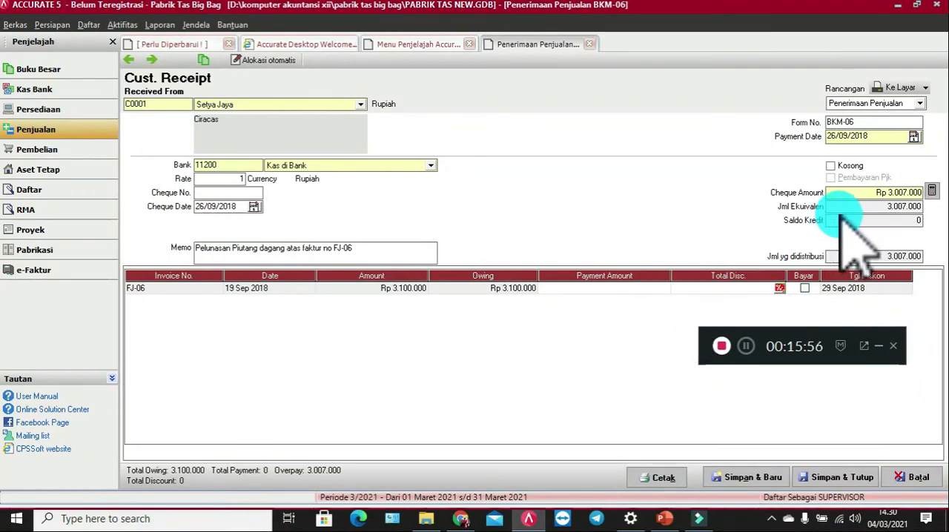
# Step: Mark invoice FJ-06 for payment in the receipt and close the unintentionally opened sales invoice without saving
pyautogui.click(197, 289)
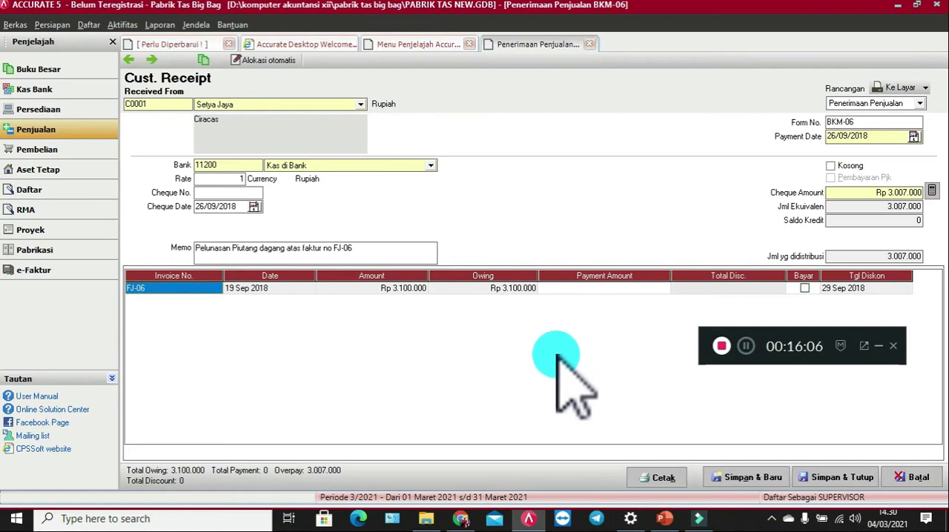
pyautogui.click(806, 289)
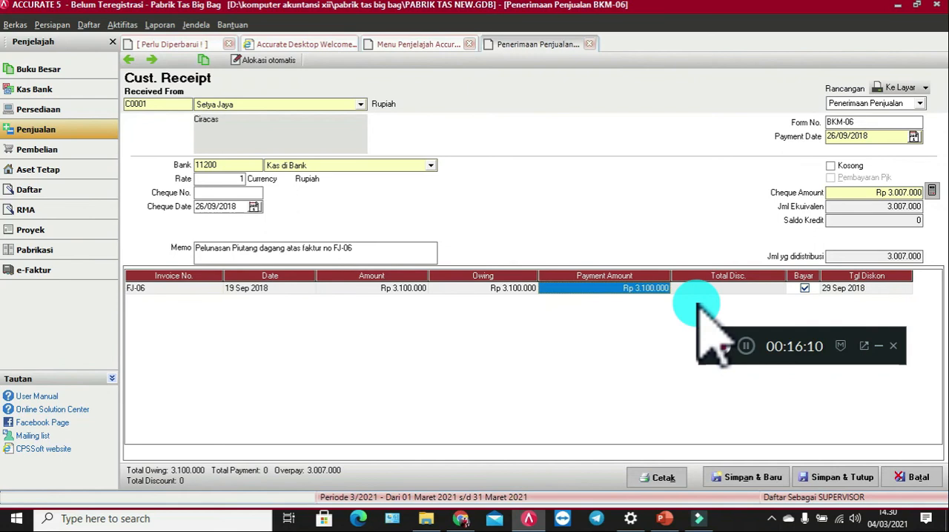
pyautogui.doubleClick(756, 289)
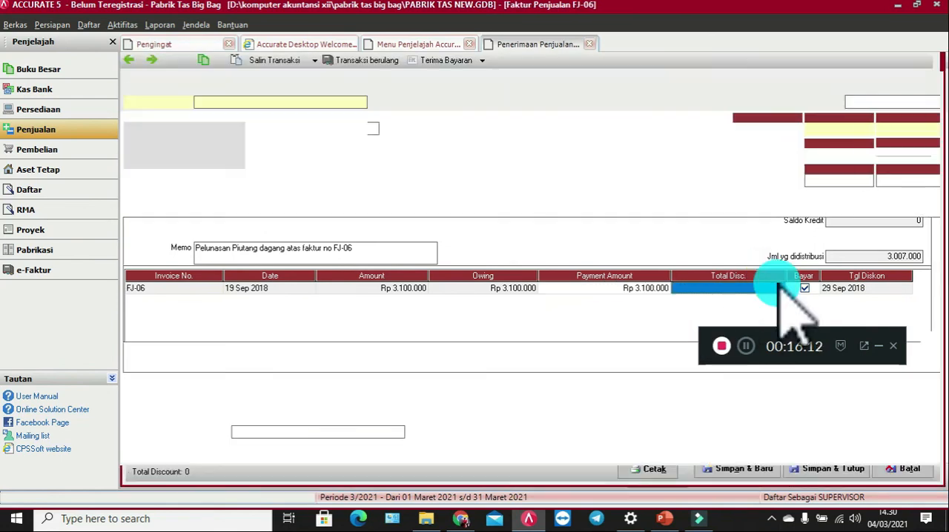
pyautogui.click(917, 478)
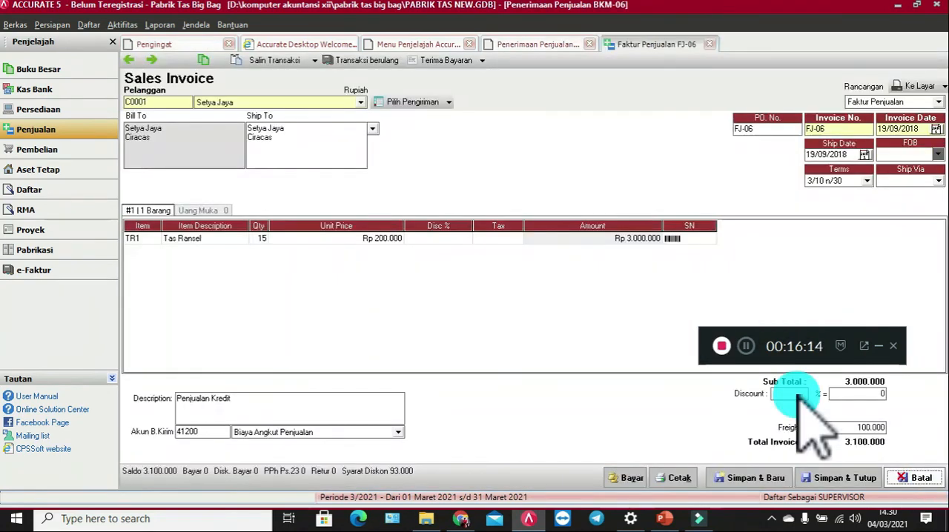
# Step: Give invoice FJ-06 a payment discount of 93.000 booked to the Potongan Penjualan account
pyautogui.click(780, 293)
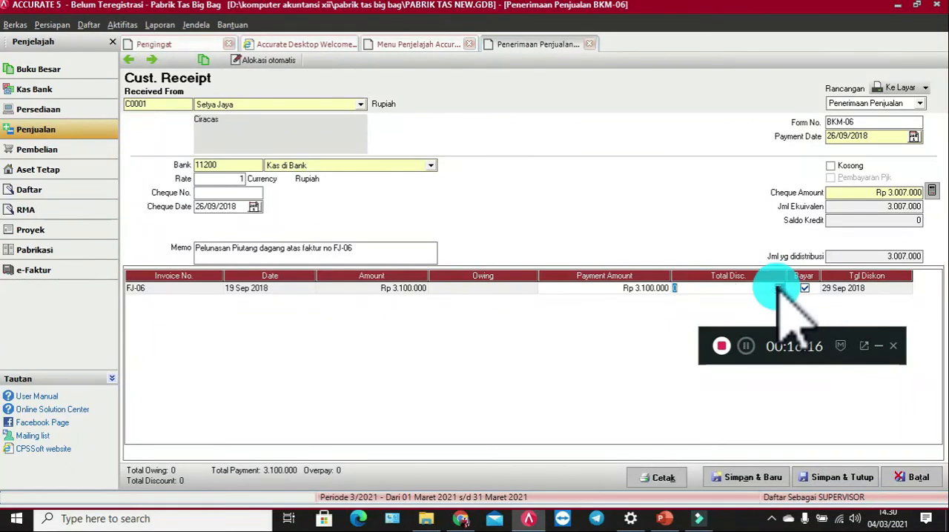
pyautogui.click(779, 289)
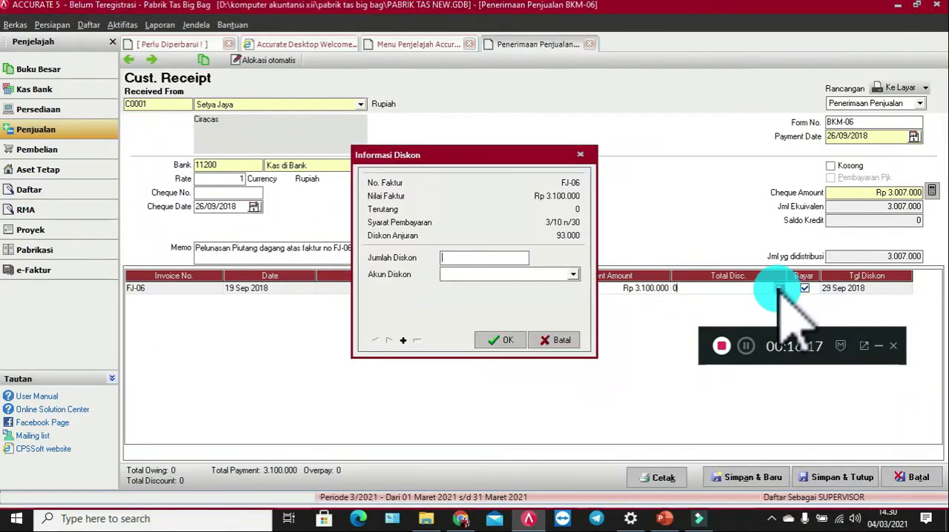
pyautogui.click(484, 258)
pyautogui.write('9')
pyautogui.write('3.0')
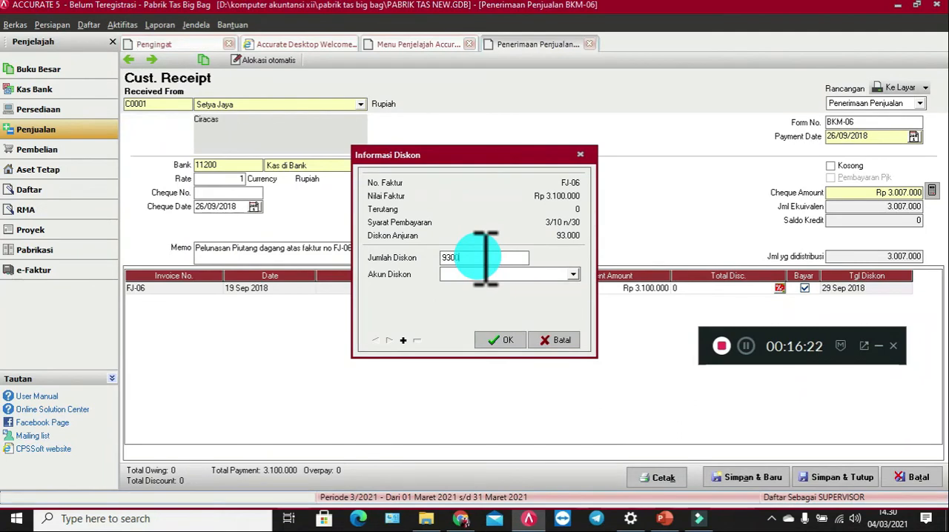
pyautogui.write('00')
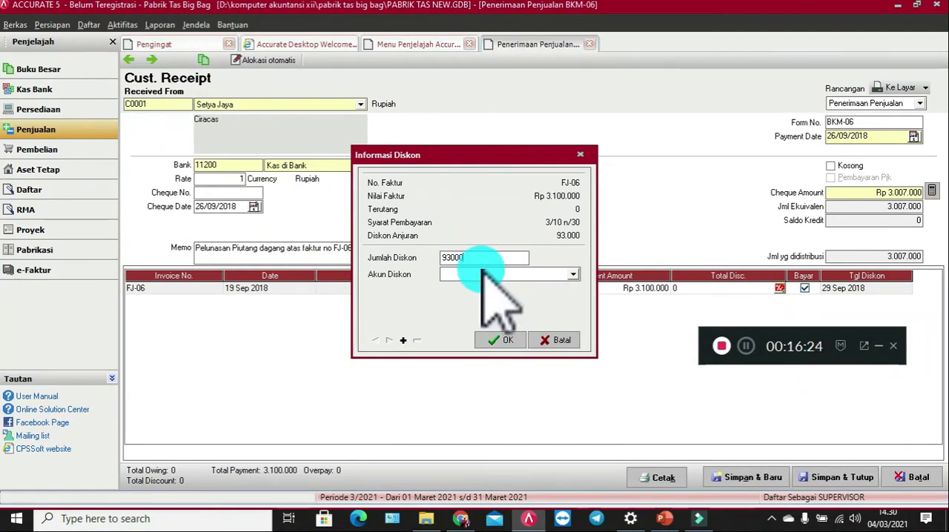
pyautogui.click(487, 274)
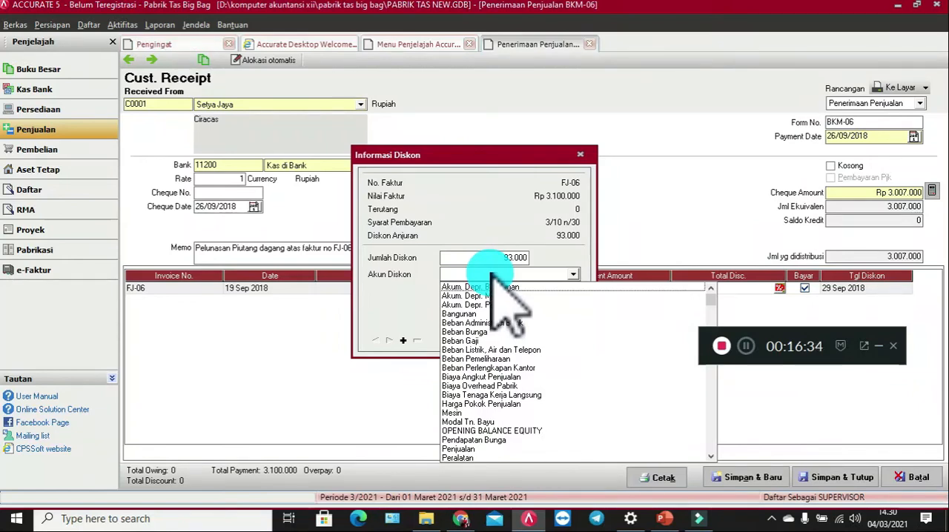
pyautogui.write('Pot')
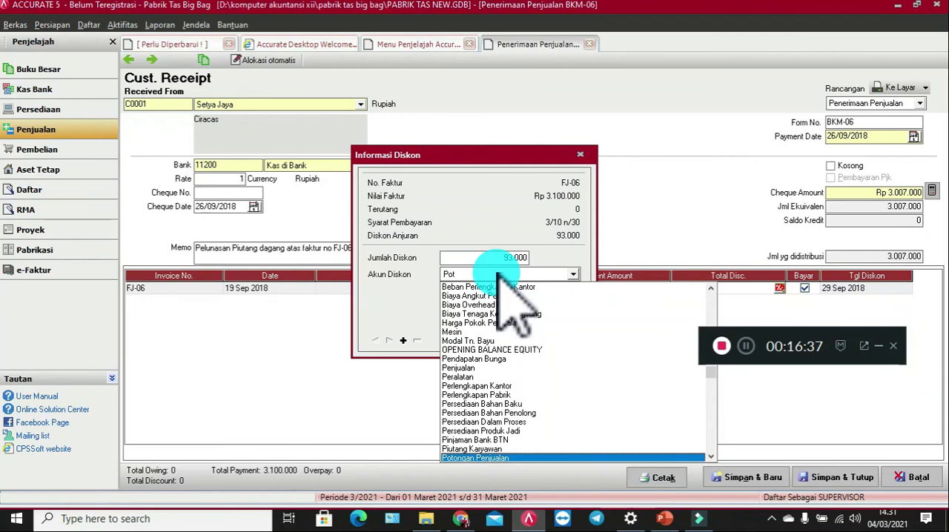
pyautogui.press('Return')
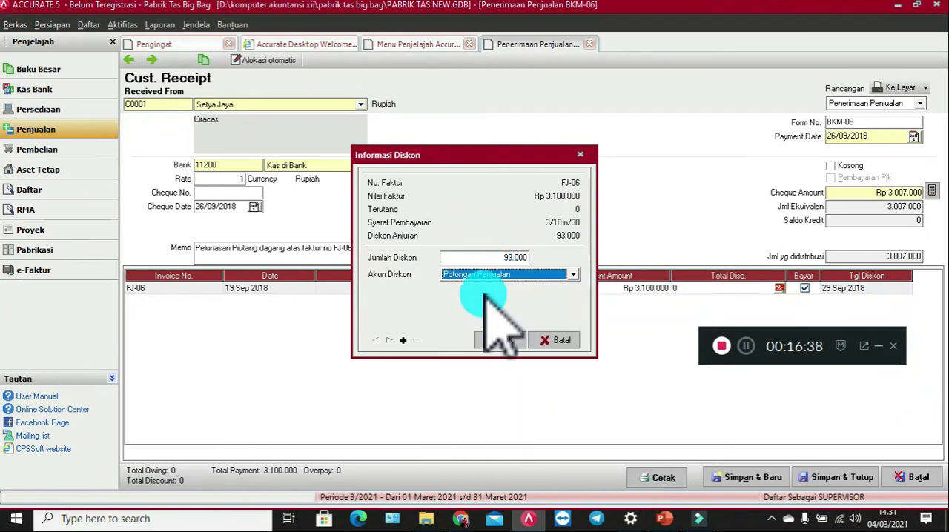
pyautogui.click(497, 341)
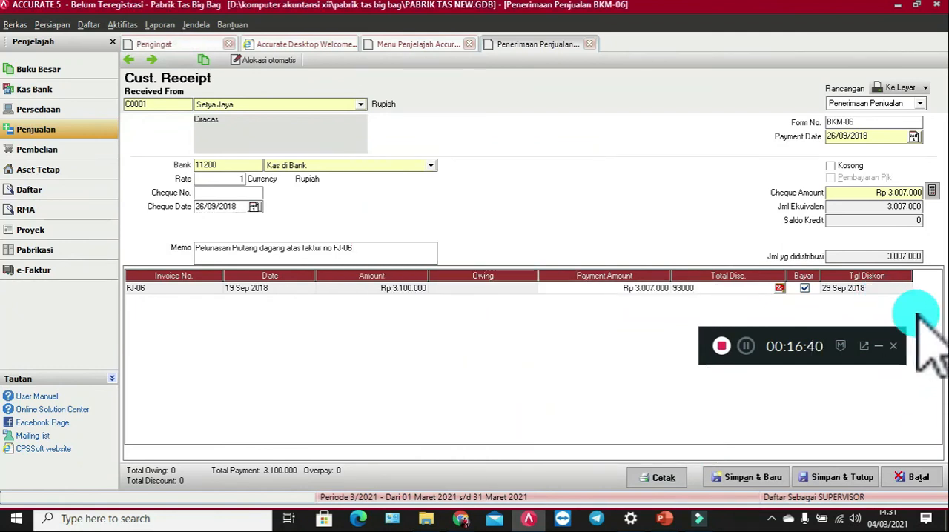
pyautogui.click(679, 289)
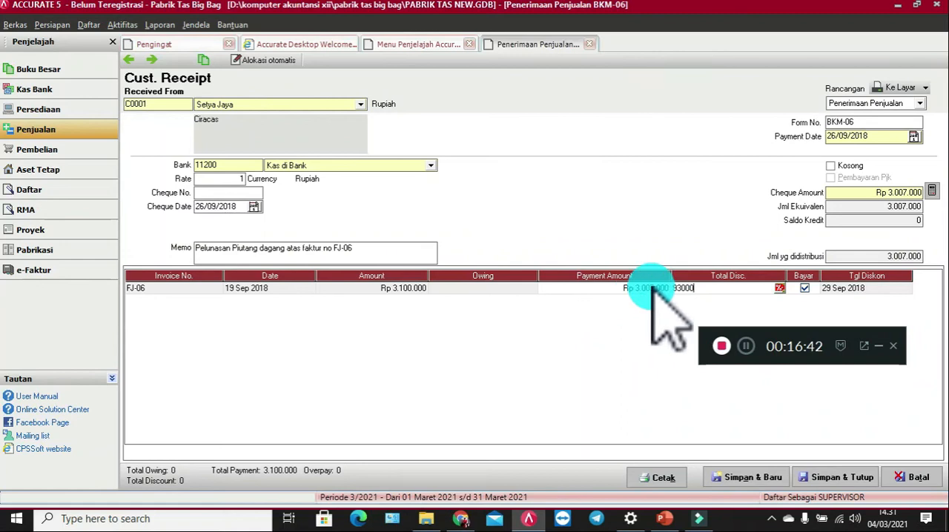
# Step: Try to save the receipt under form number BKM-06 and to move to the previous receipt
pyautogui.click(838, 478)
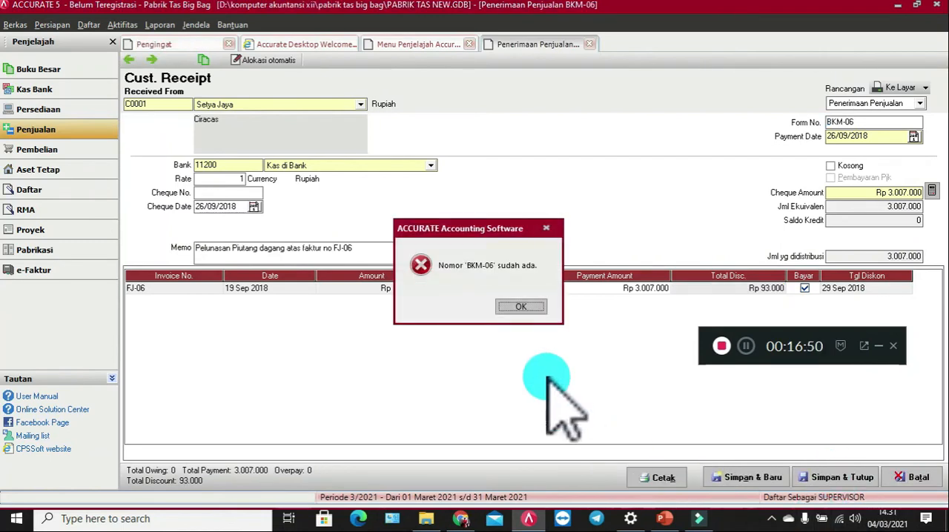
pyautogui.click(519, 307)
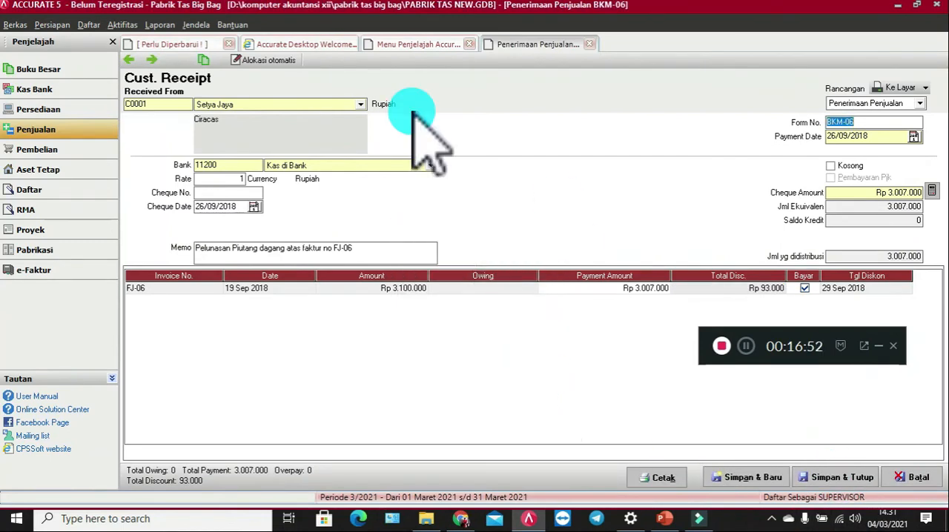
pyautogui.click(126, 59)
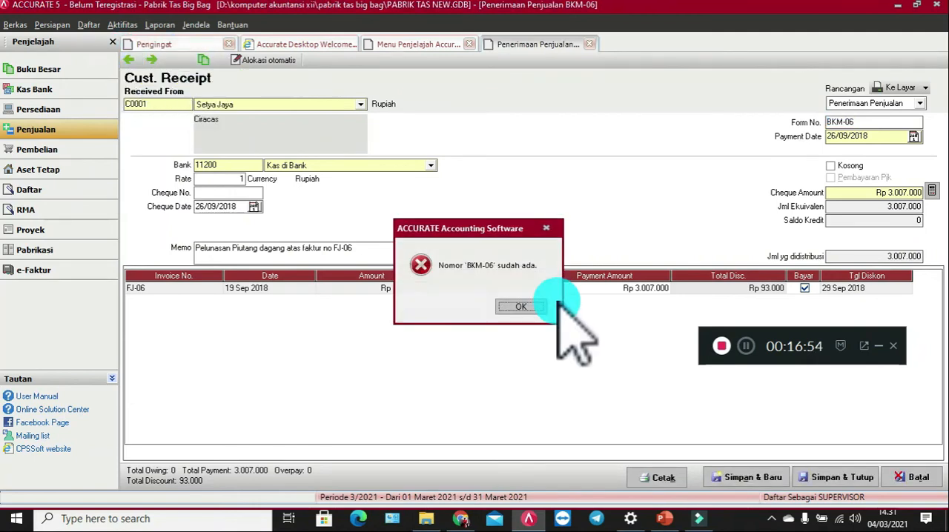
pyautogui.press('Return')
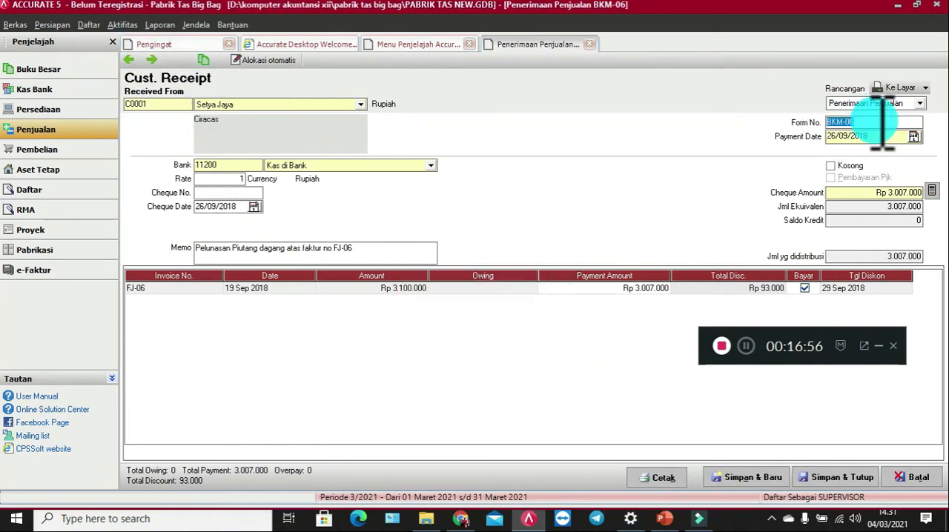
# Step: Change the Setya Jaya receipt's form number to BKM-061 and go back to the preceding receipt
pyautogui.click(884, 124)
pyautogui.write('1')
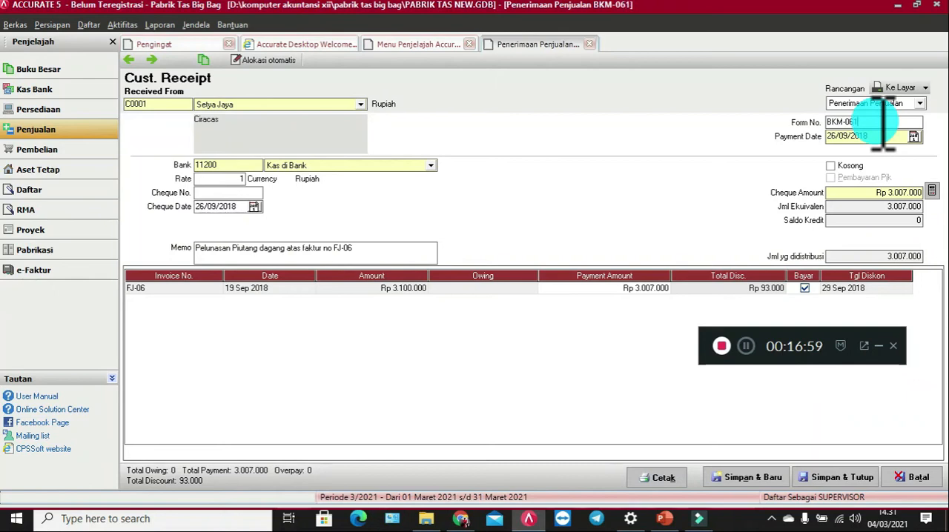
pyautogui.click(126, 60)
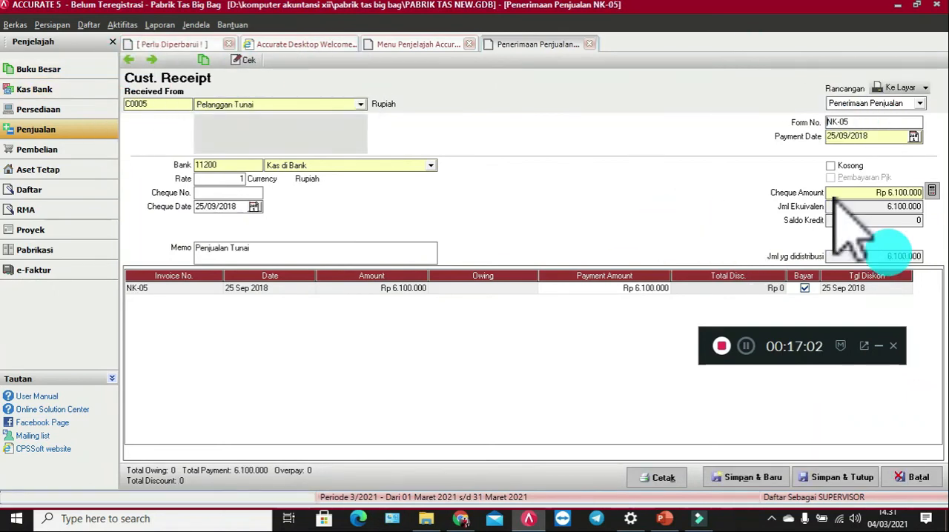
# Step: Find the cash customer's receipt of 20/09/2018 for invoice NK-04 and set its form number to NK-04
pyautogui.click(126, 63)
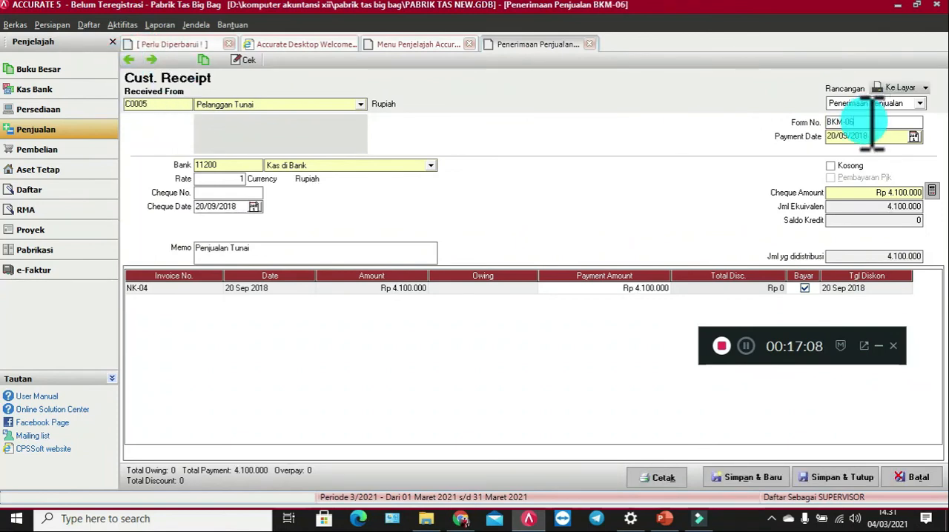
pyautogui.moveTo(872, 122); pyautogui.dragTo(730, 127)
pyautogui.write('NK')
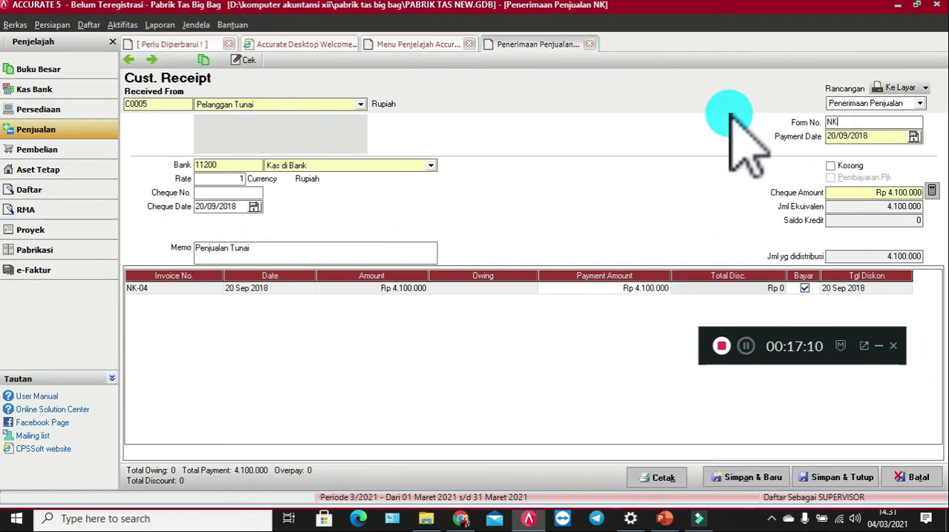
pyautogui.write('-04')
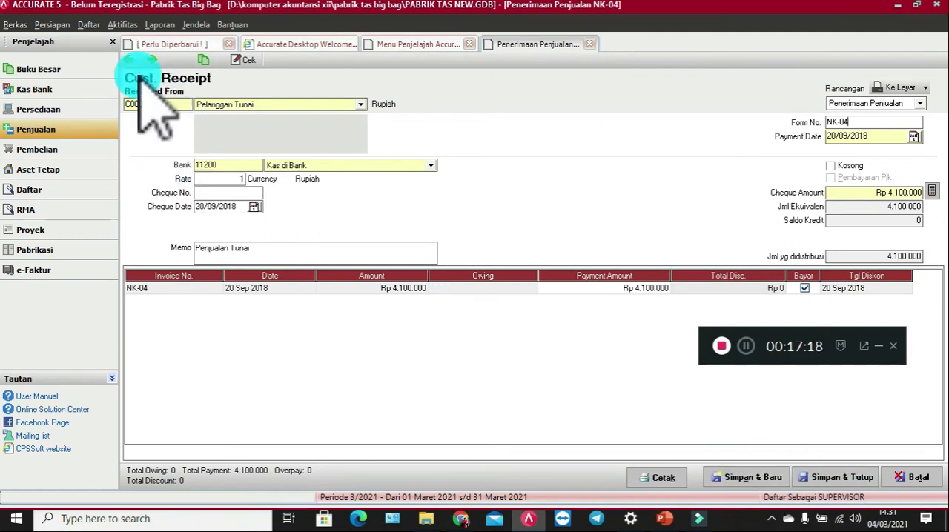
# Step: Return to the Setya Jaya receipt, set its form number to BKM-06, then save and close it
pyautogui.click(152, 58)
pyautogui.click(158, 58)
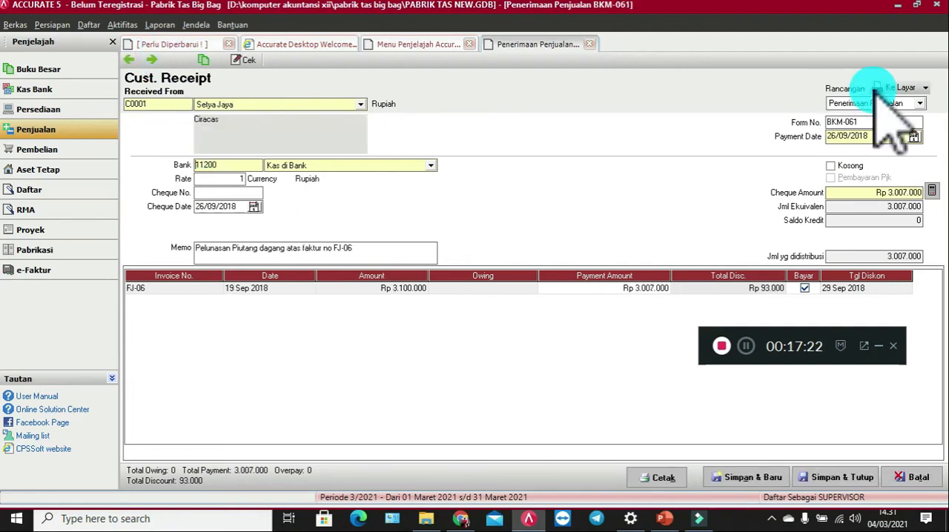
pyautogui.click(879, 123)
pyautogui.press('BackSpace')
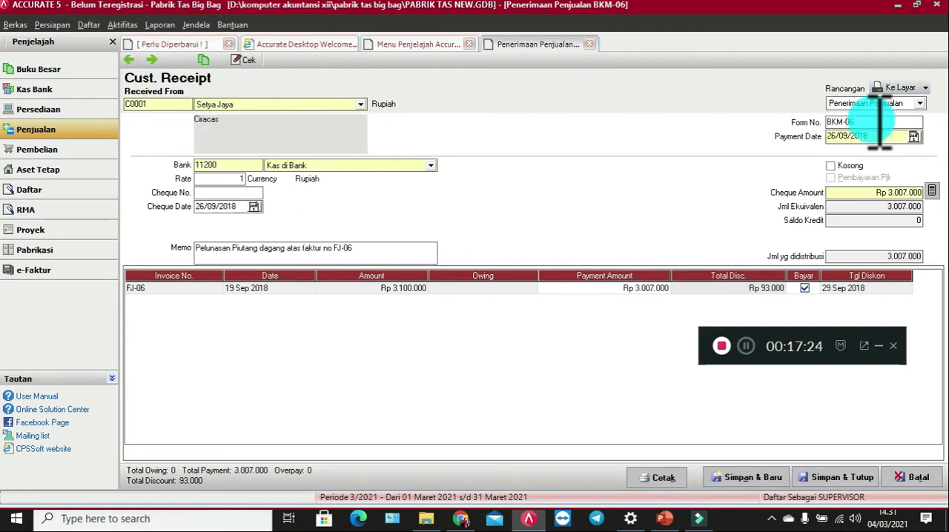
pyautogui.click(840, 477)
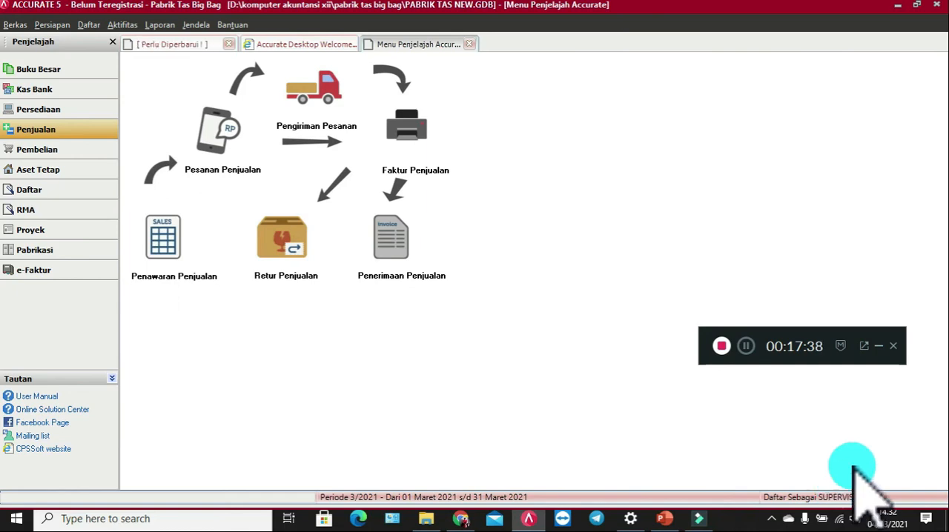
# Step: Start a new purchase payment for vendor Toko Kendati, paid from the Kas di tangan account
pyautogui.click(37, 150)
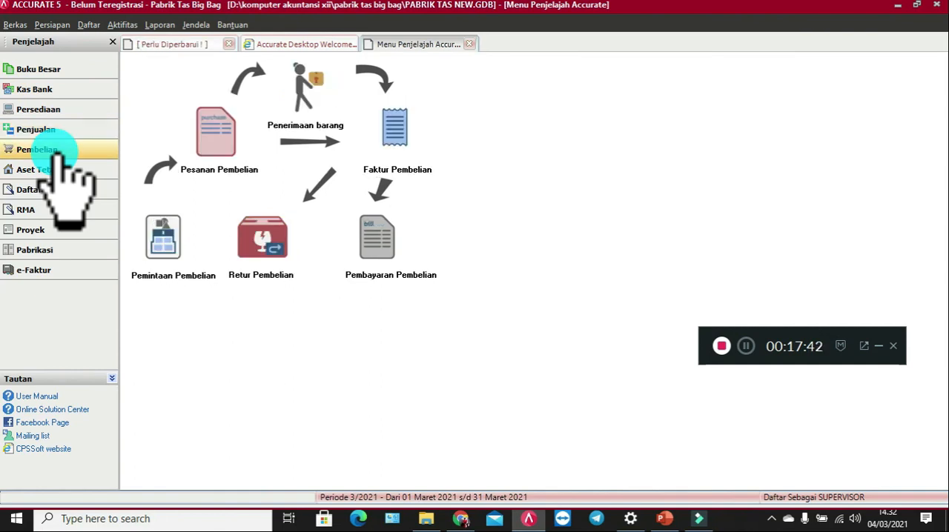
pyautogui.click(388, 263)
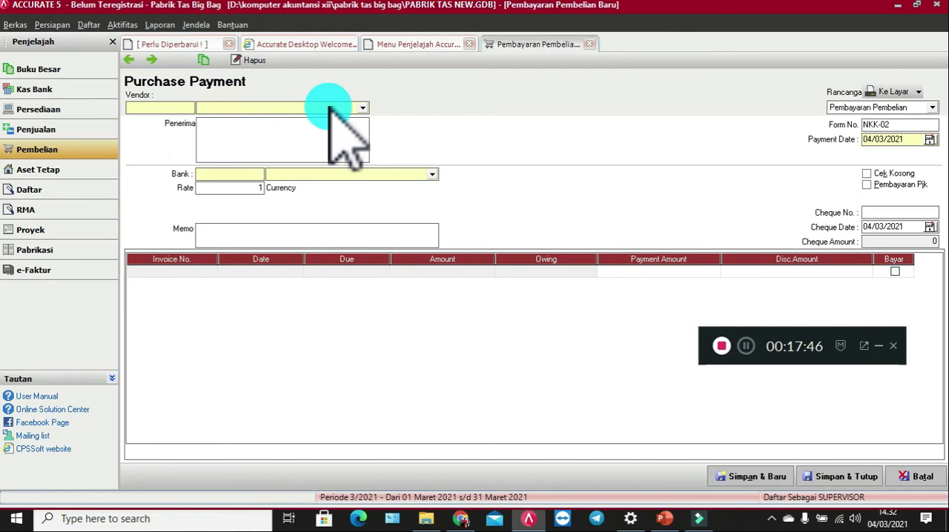
pyautogui.click(330, 108)
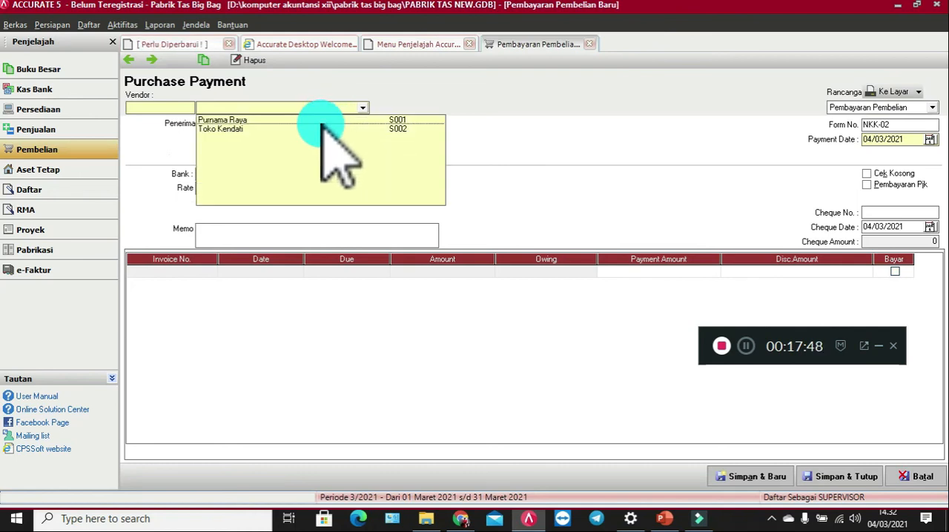
pyautogui.click(318, 129)
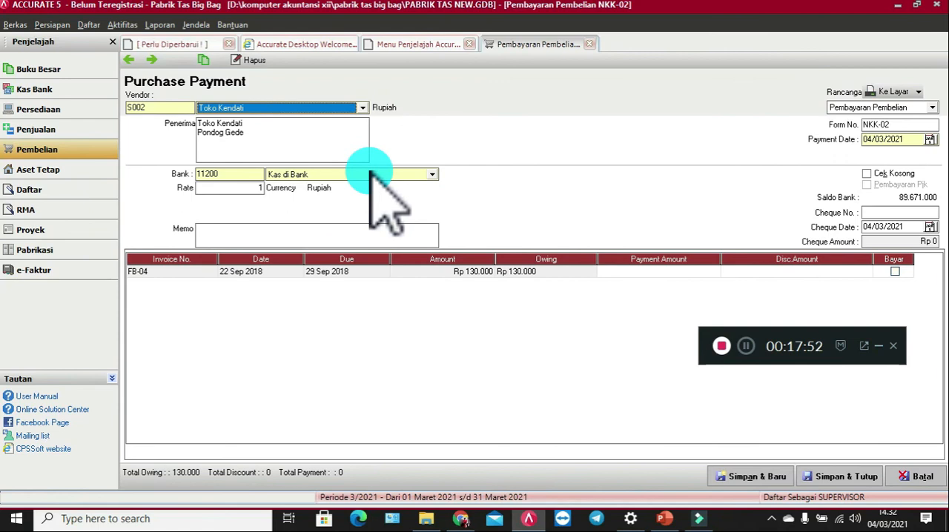
pyautogui.click(371, 172)
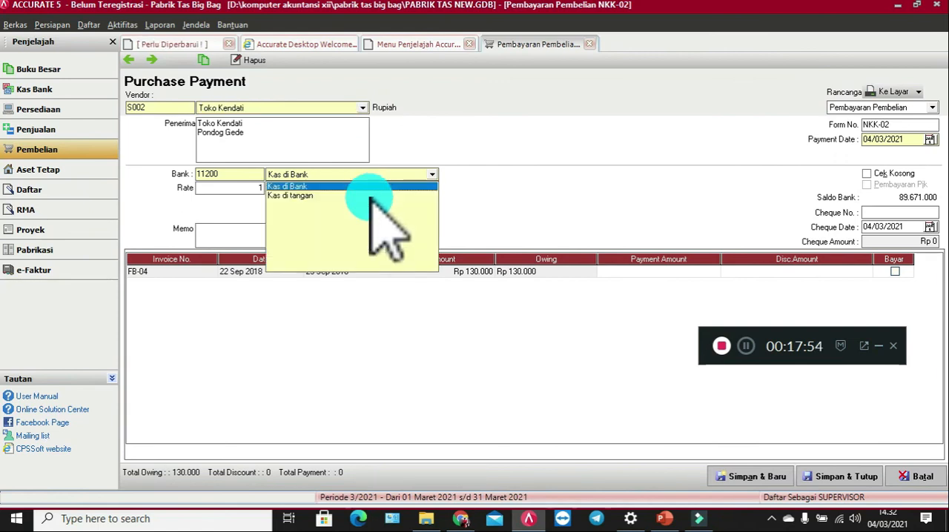
pyautogui.click(374, 196)
# Step: Set the purchase payment's form number to BKK-08 and its payment date to 27/09/2018
pyautogui.click(869, 125)
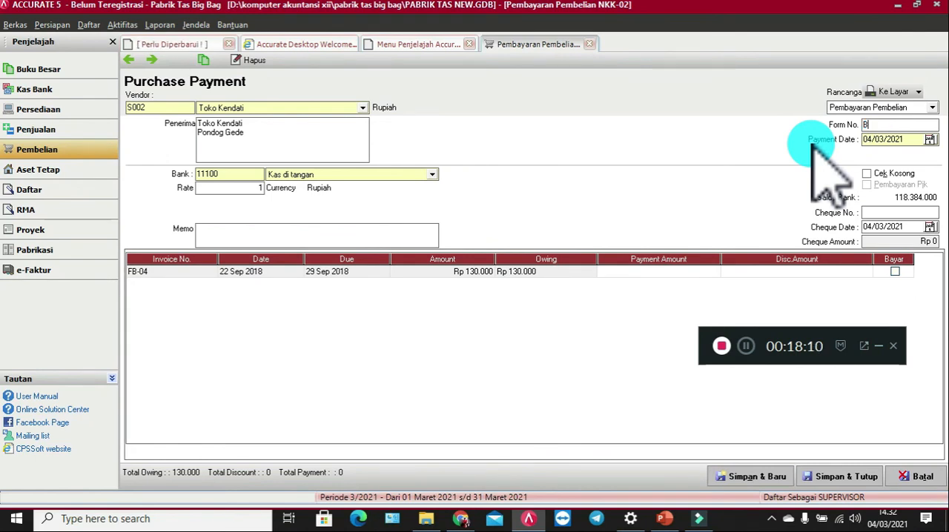
pyautogui.write('08')
pyautogui.click(899, 141)
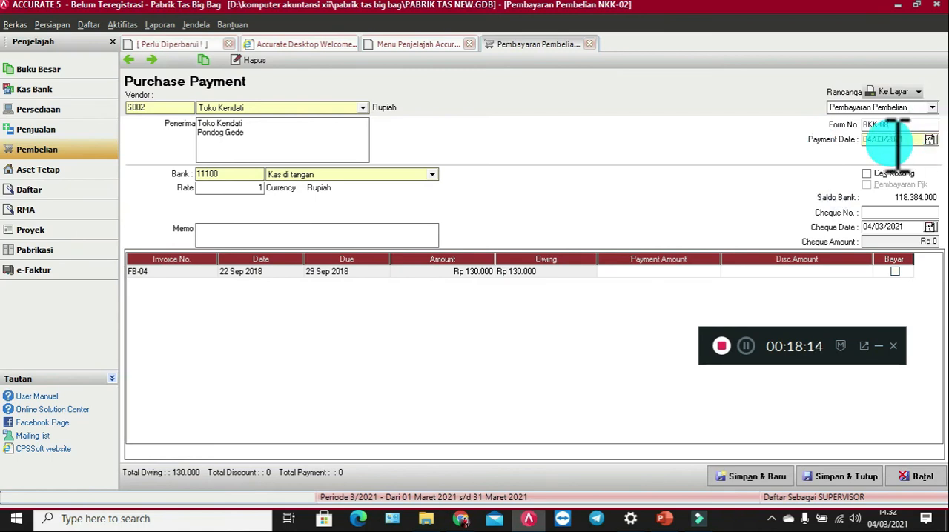
pyautogui.moveTo(914, 141); pyautogui.dragTo(839, 143)
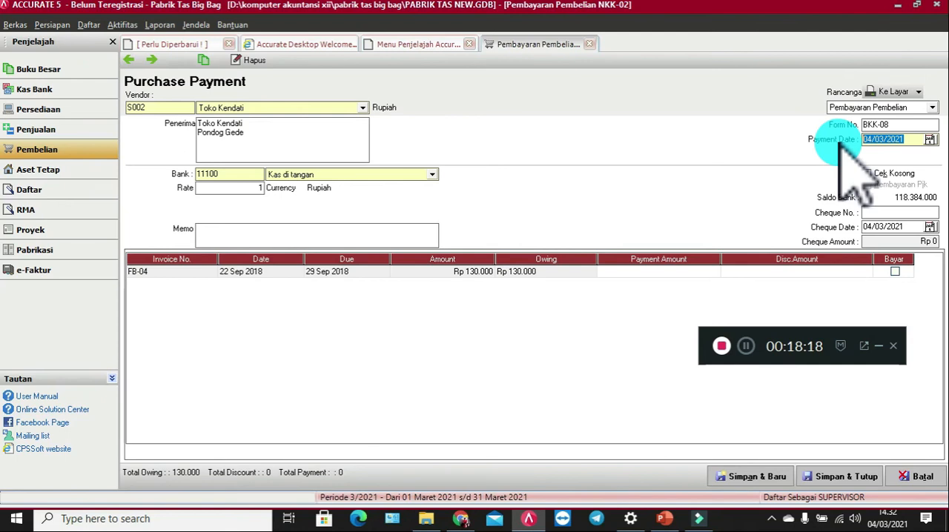
pyautogui.write('27/')
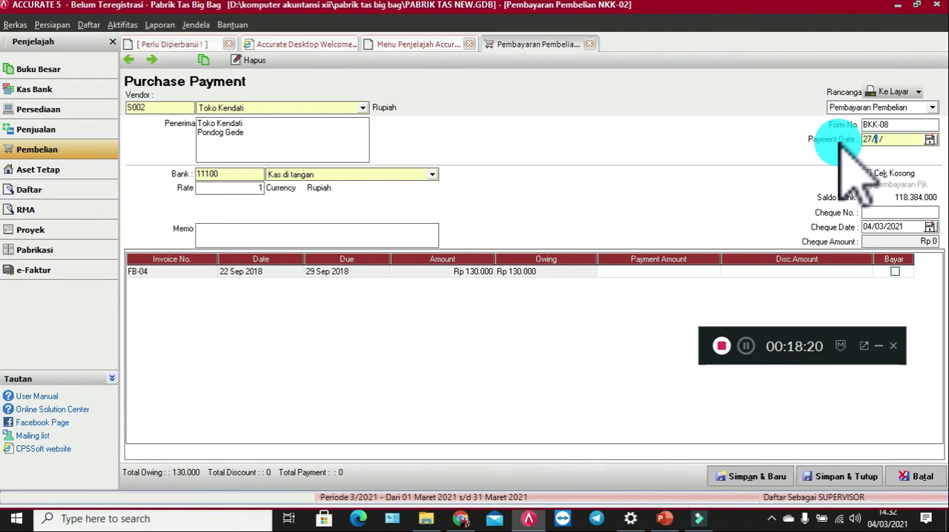
pyautogui.write('09/2018')
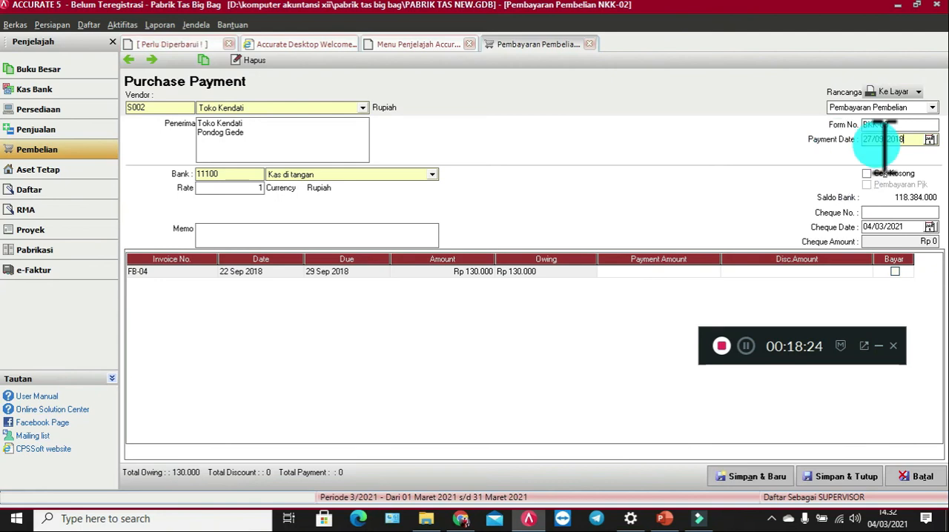
# Step: Copy the payment date 27/09/2018 into the cheque date
pyautogui.doubleClick(920, 140)
pyautogui.moveTo(920, 140); pyautogui.dragTo(832, 138)
pyautogui.hotkey('ctrl', 'c')
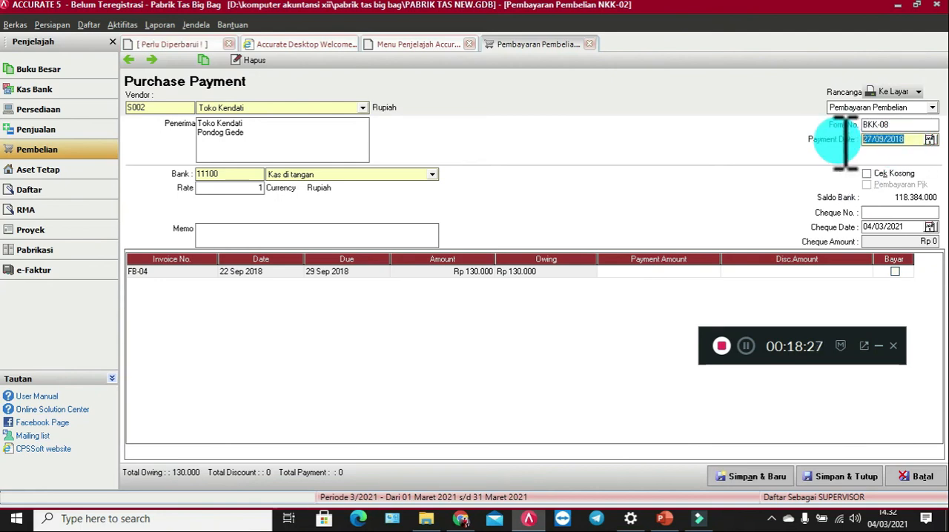
pyautogui.click(890, 229)
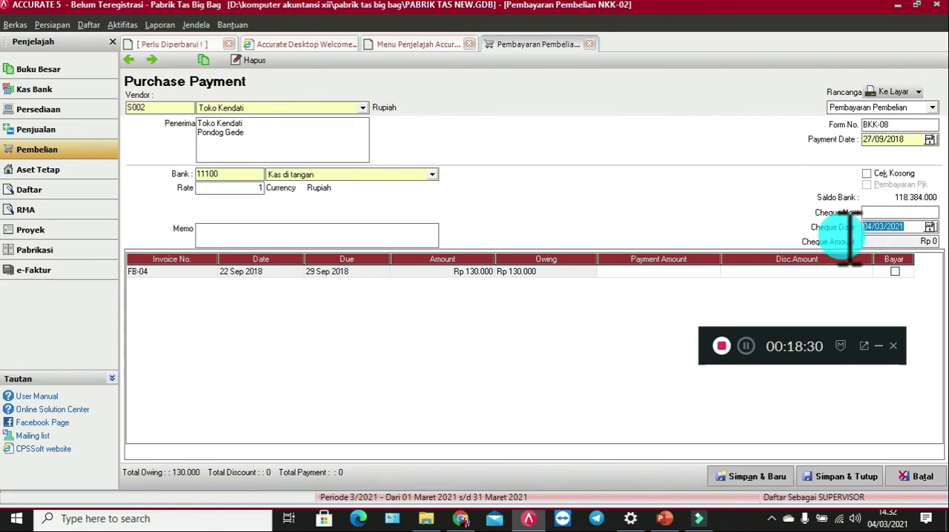
pyautogui.hotkey('ctrl', 'v')
# Step: Enter the payment memo "Pelunasan Utang dagang atas faktur No. FB-04"
pyautogui.click(347, 234)
pyautogui.write('Pelunasan Utang')
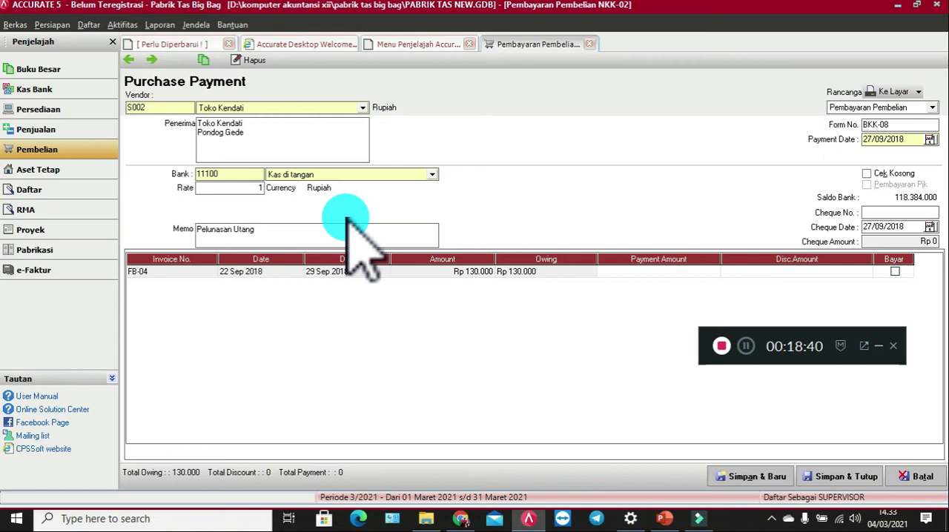
pyautogui.write(' dagang atas faktur No. ')
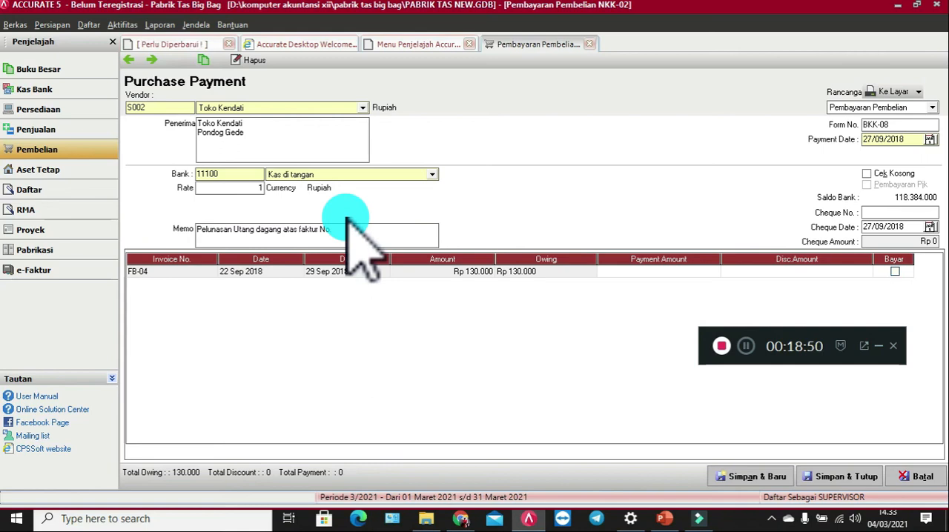
pyautogui.write('FB-04')
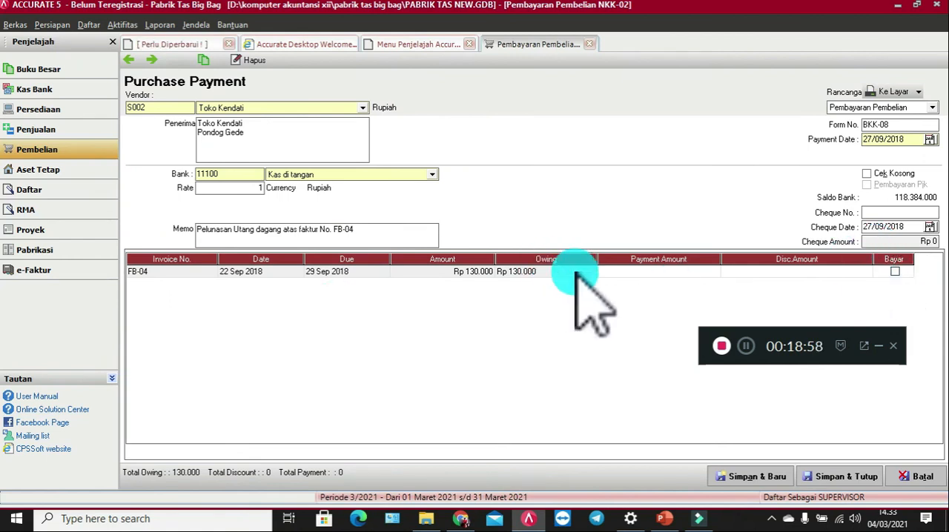
# Step: Mark invoice FB-04 for full payment, then save and close the purchase payment
pyautogui.click(895, 273)
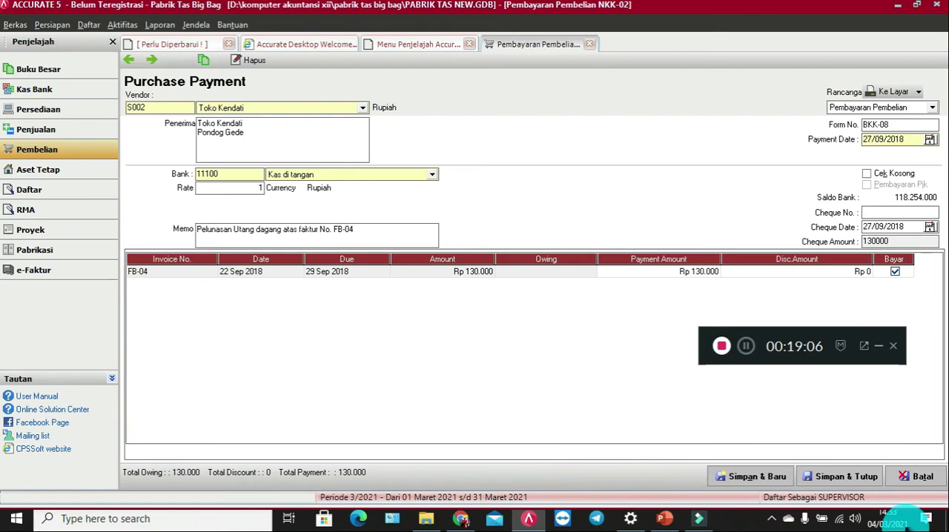
pyautogui.click(832, 477)
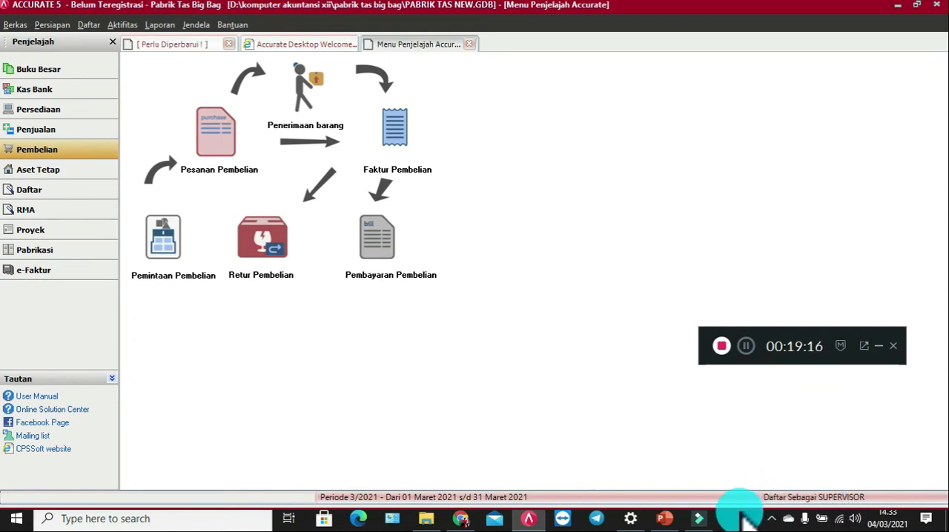
pyautogui.click(45, 130)
pyautogui.click(411, 124)
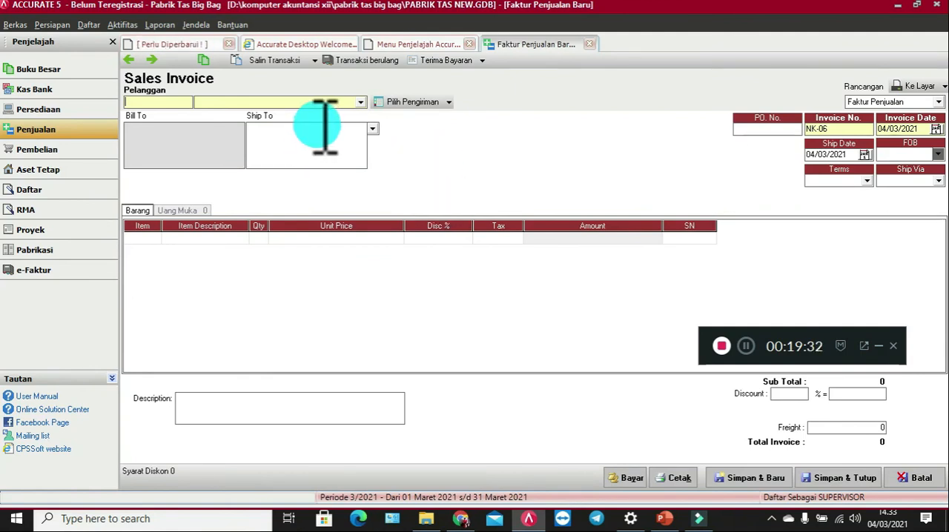
pyautogui.click(360, 103)
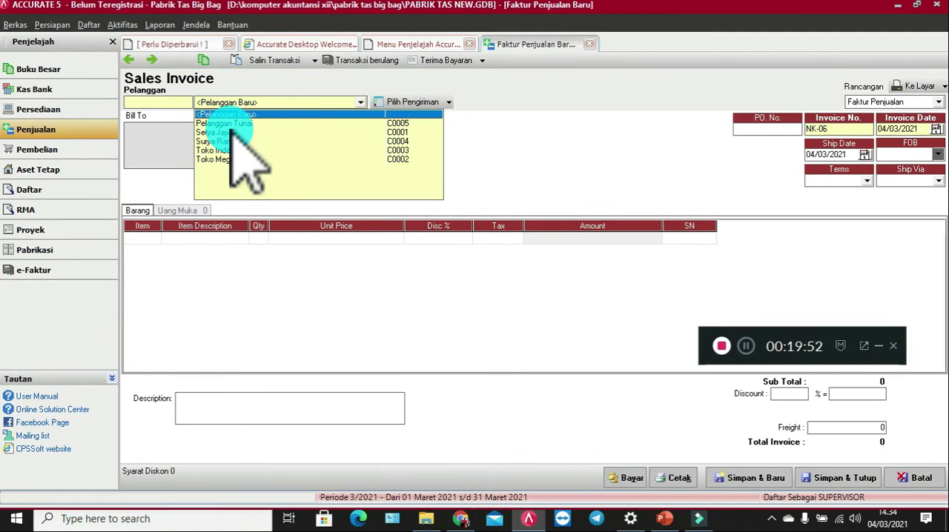
pyautogui.click(591, 45)
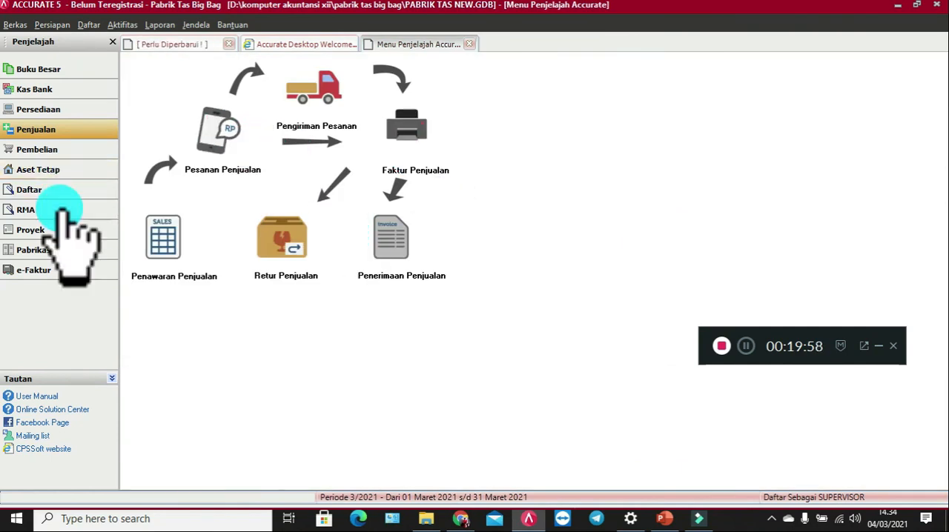
# Step: Start a new purchase invoice for vendor Purnama Raya and set its invoice number to FB-05
pyautogui.click(77, 152)
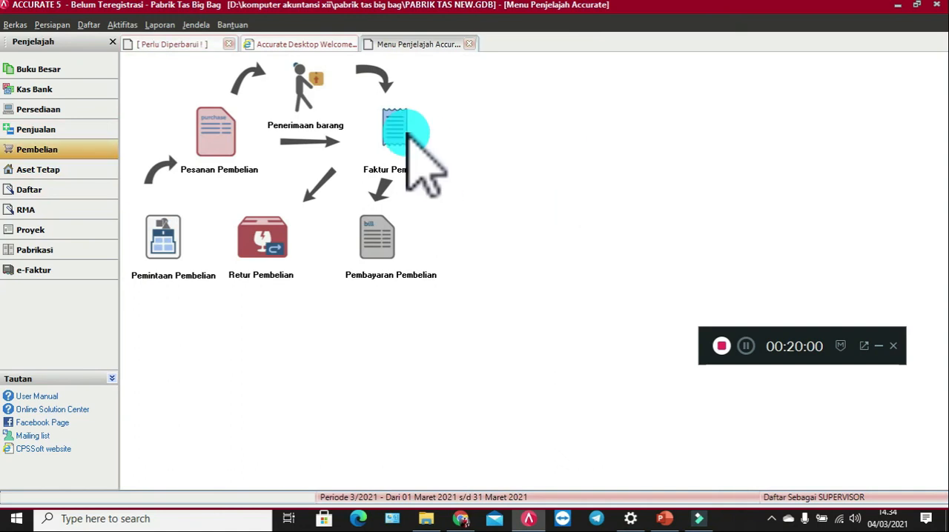
pyautogui.click(363, 125)
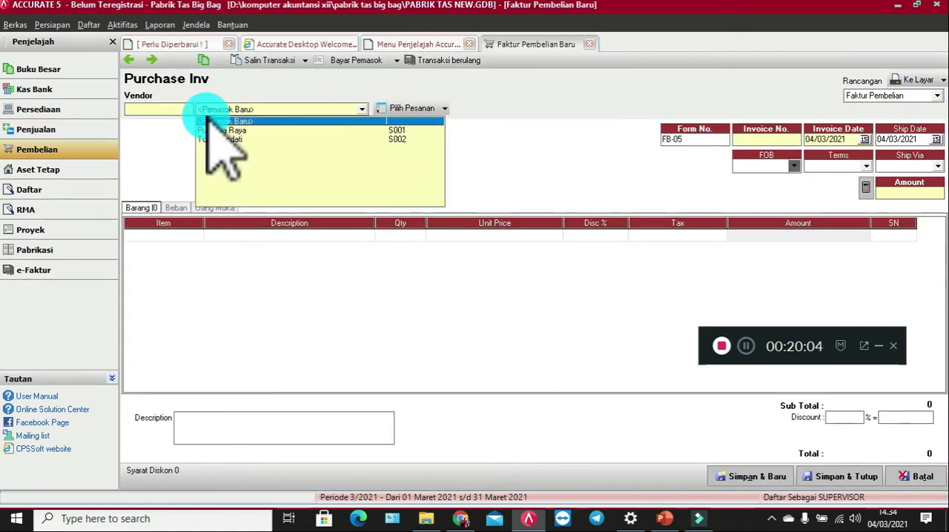
pyautogui.click(441, 132)
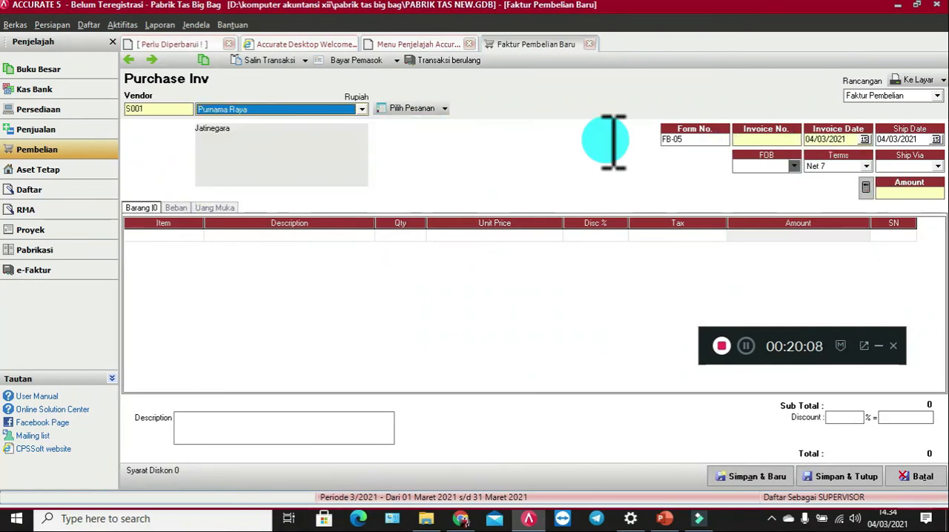
pyautogui.press('Tab')
pyautogui.click(766, 141)
pyautogui.write('FB')
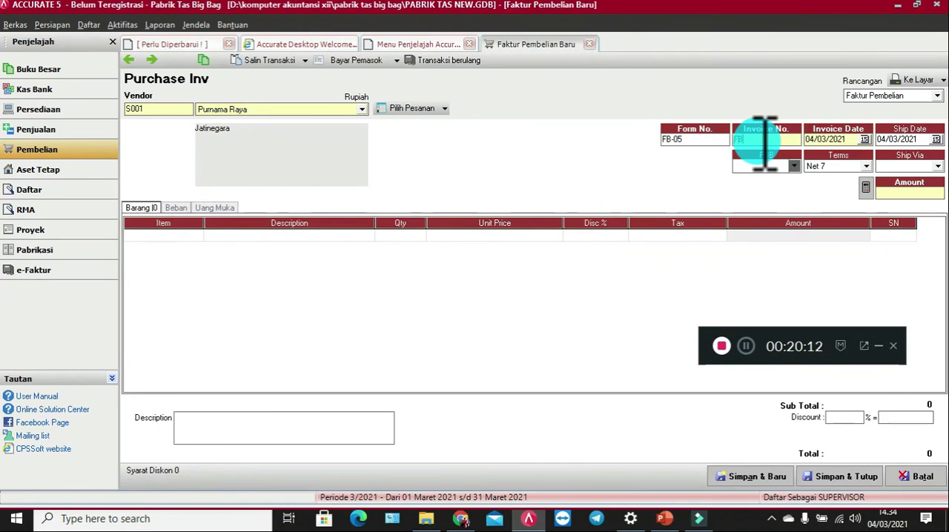
pyautogui.write('-05')
# Step: Set the purchase invoice's invoice date to 28/09/2018
pyautogui.click(845, 139)
pyautogui.moveTo(799, 154); pyautogui.dragTo(767, 148)
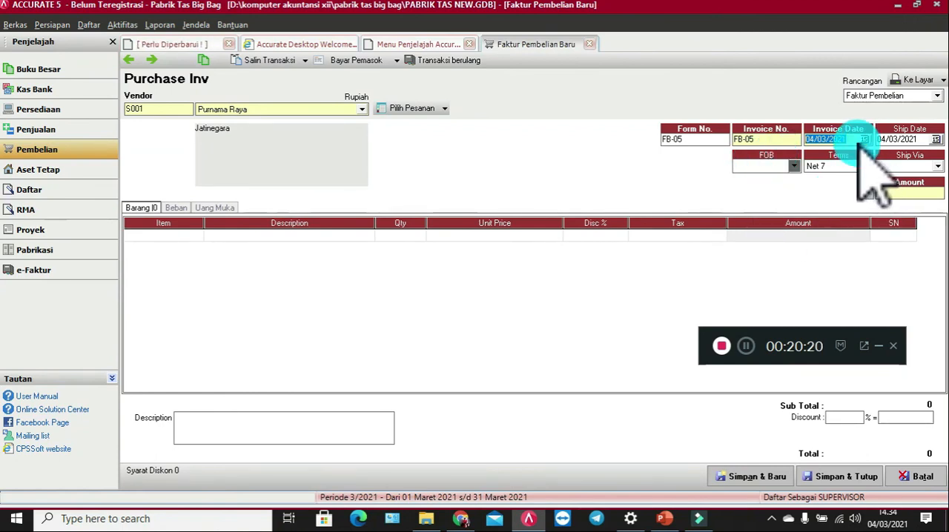
pyautogui.write('28/ /0920')
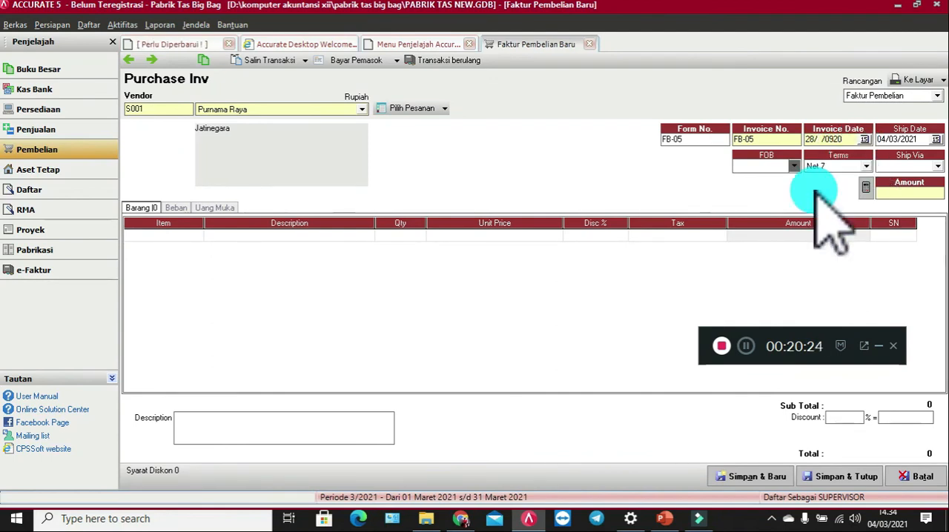
pyautogui.press('BackSpace')
pyautogui.press('BackSpace')
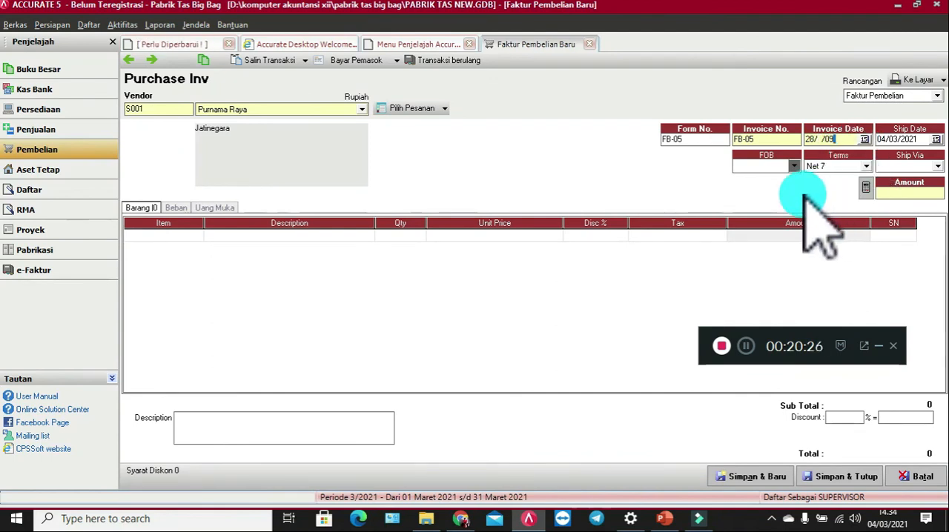
pyautogui.press('BackSpace')
pyautogui.press('BackSpace')
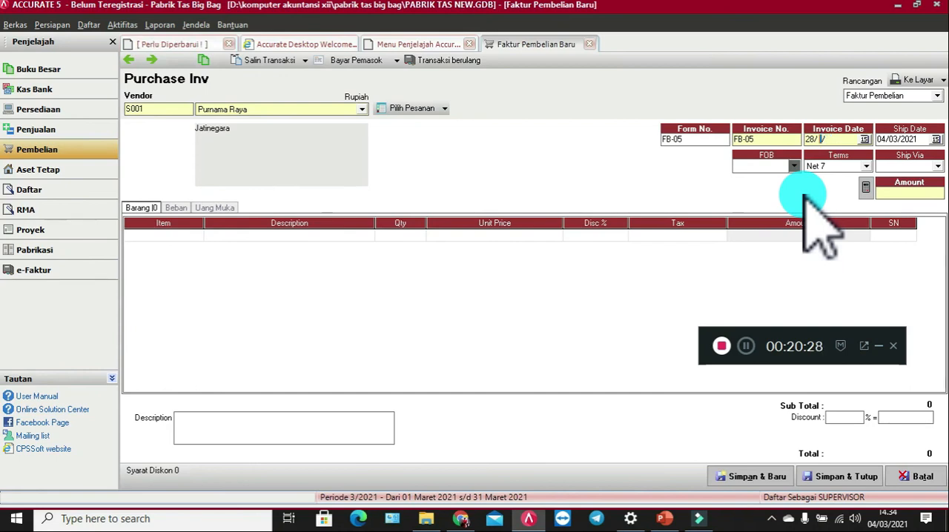
pyautogui.write('09/2018')
# Step: Copy the invoice date 28/09/2018 into the purchase invoice's ship date
pyautogui.moveTo(854, 141); pyautogui.dragTo(772, 143)
pyautogui.hotkey('ctrl', 'c')
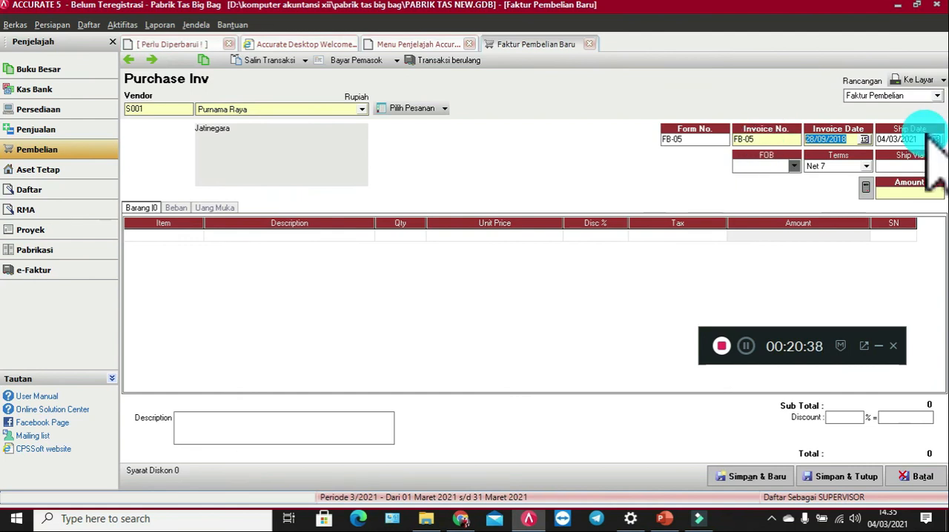
pyautogui.press('Tab')
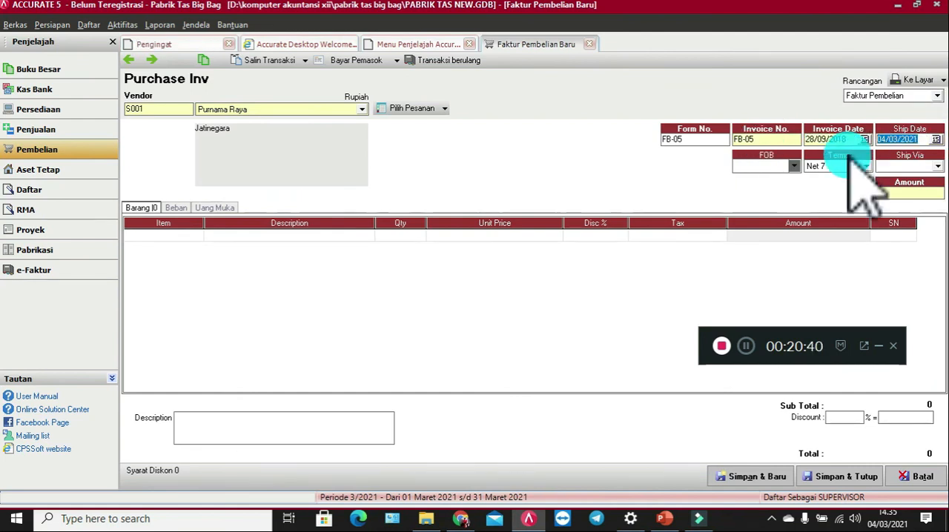
pyautogui.hotkey('ctrl', 'v')
pyautogui.click(938, 166)
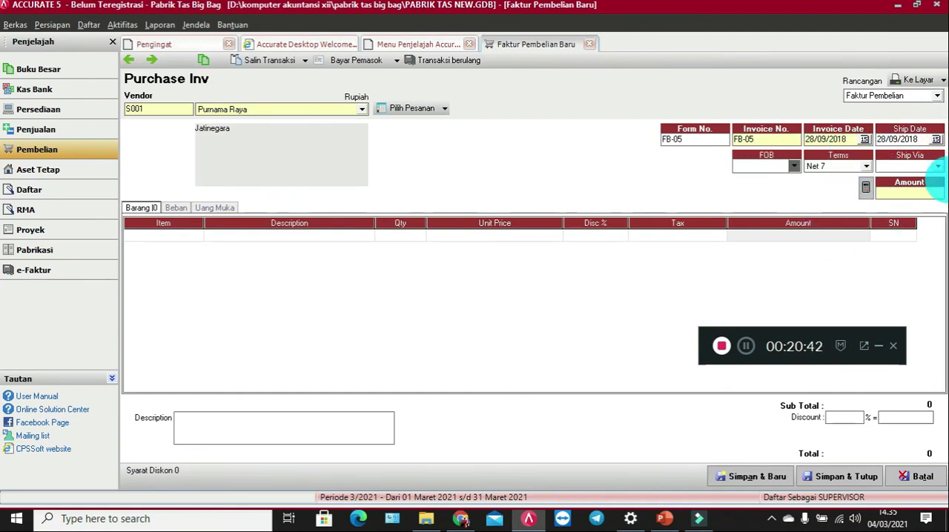
# Step: Set the purchase invoice amount to 275.500 and add item BB1 Kain as its first line
pyautogui.click(911, 192)
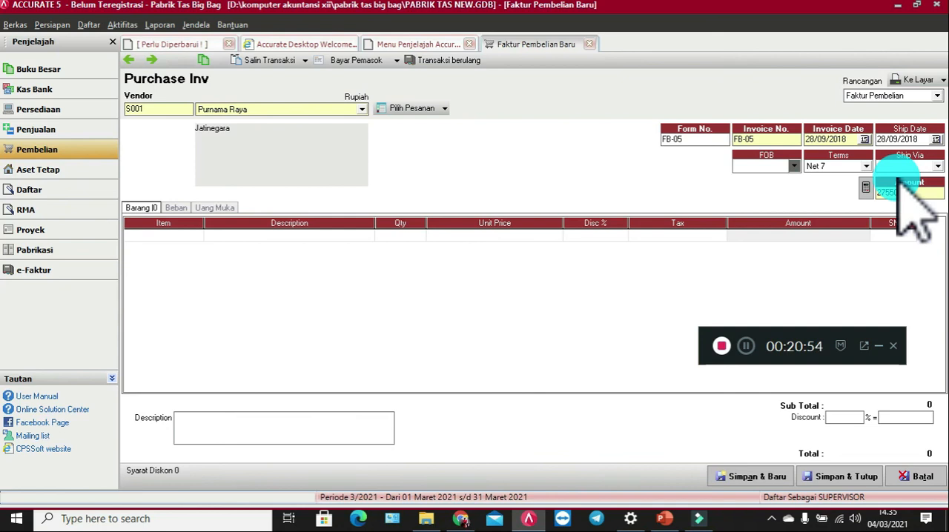
pyautogui.click(146, 236)
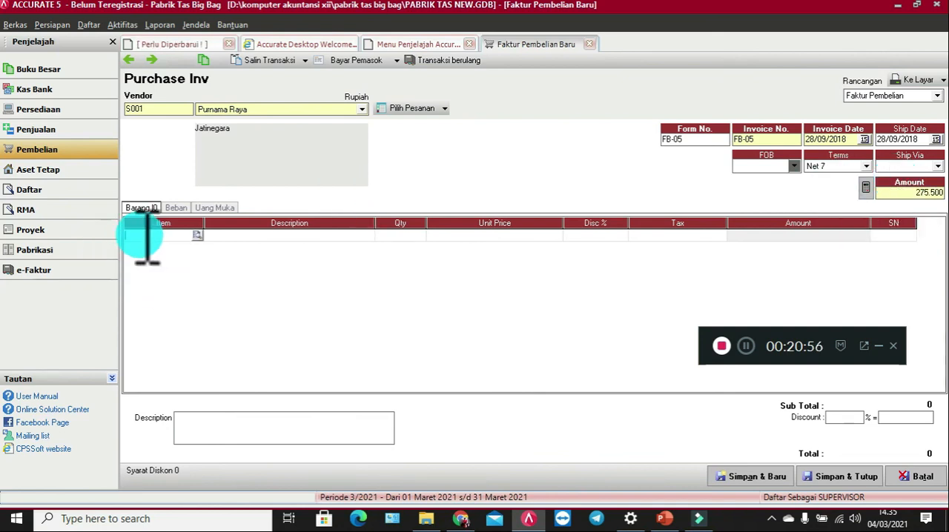
pyautogui.doubleClick(143, 235)
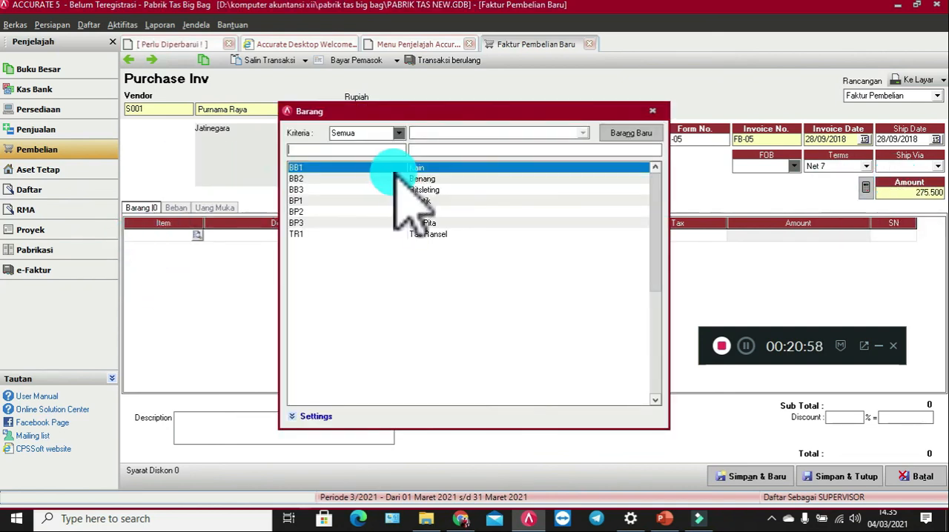
pyautogui.doubleClick(409, 169)
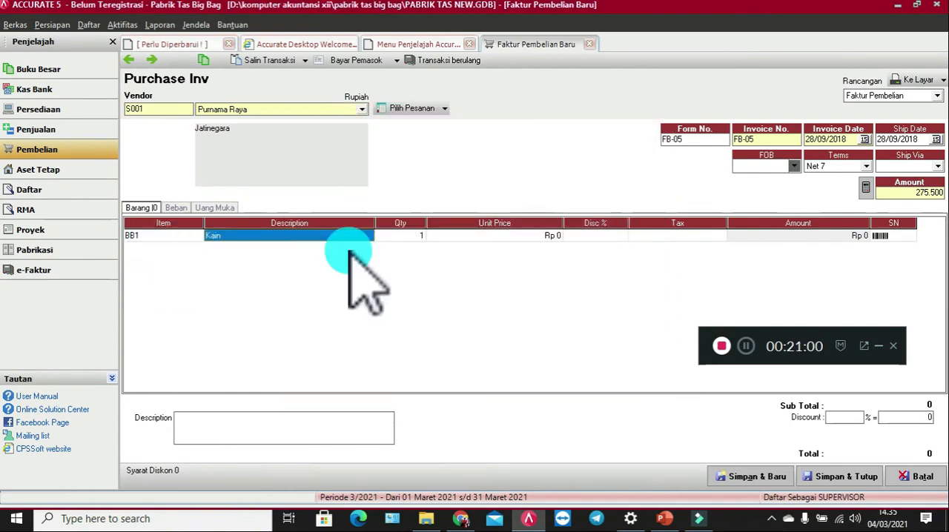
# Step: Set the BB1 Kain line's quantity to 3 and its unit price to 85.000
pyautogui.click(424, 236)
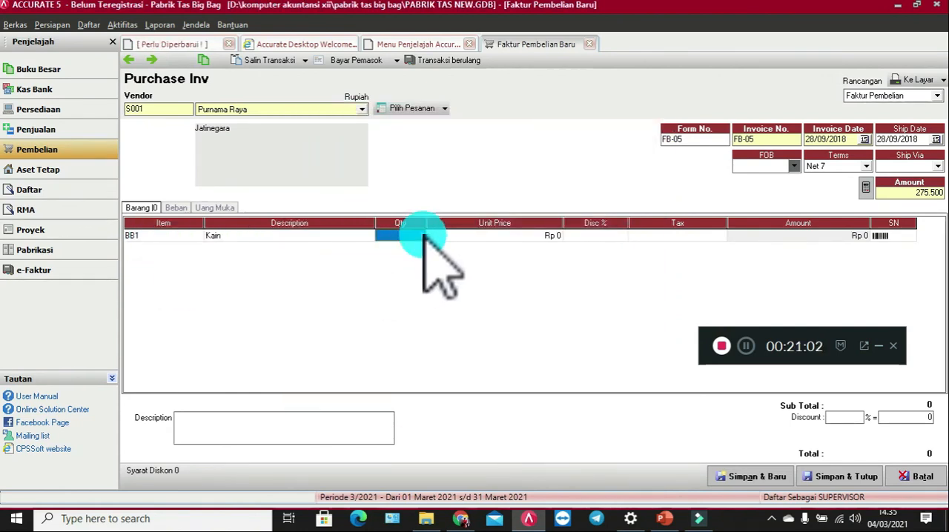
pyautogui.write('3')
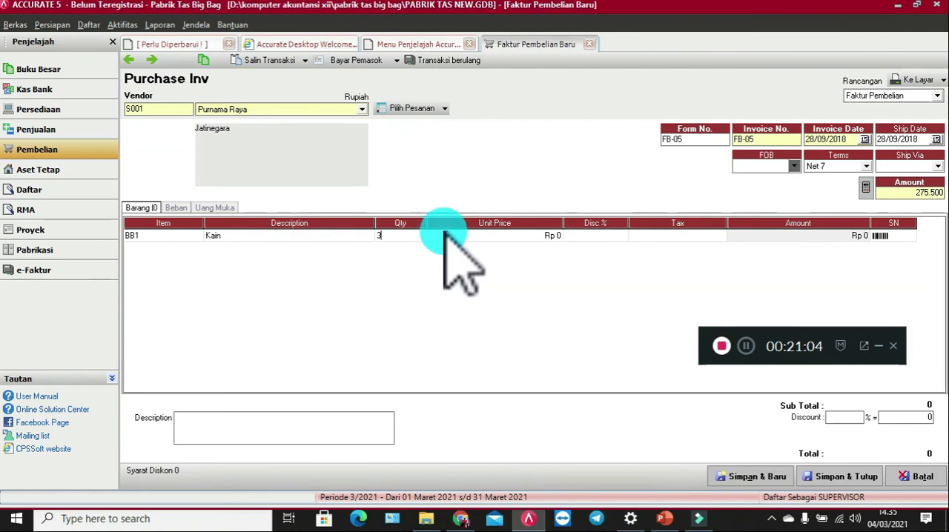
pyautogui.click(445, 236)
pyautogui.write('85000')
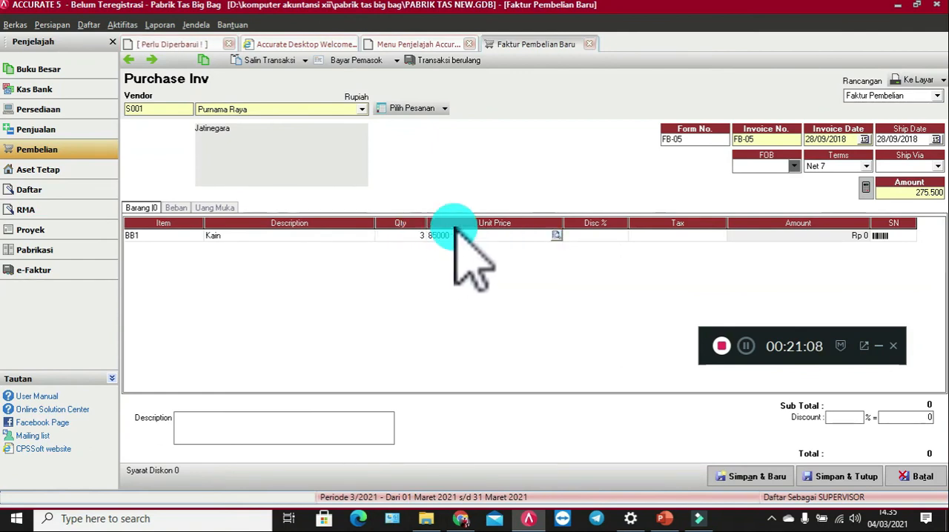
pyautogui.click(860, 237)
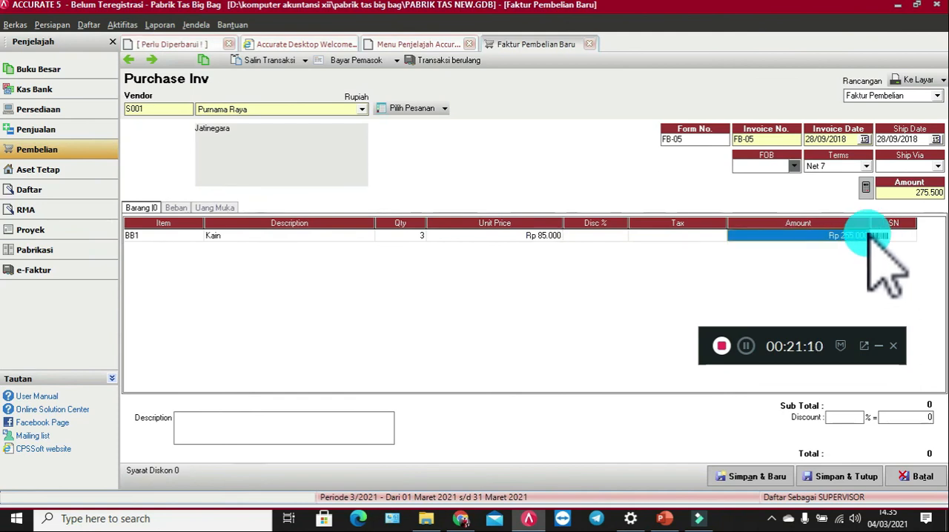
pyautogui.press('Tab')
pyautogui.press('Tab')
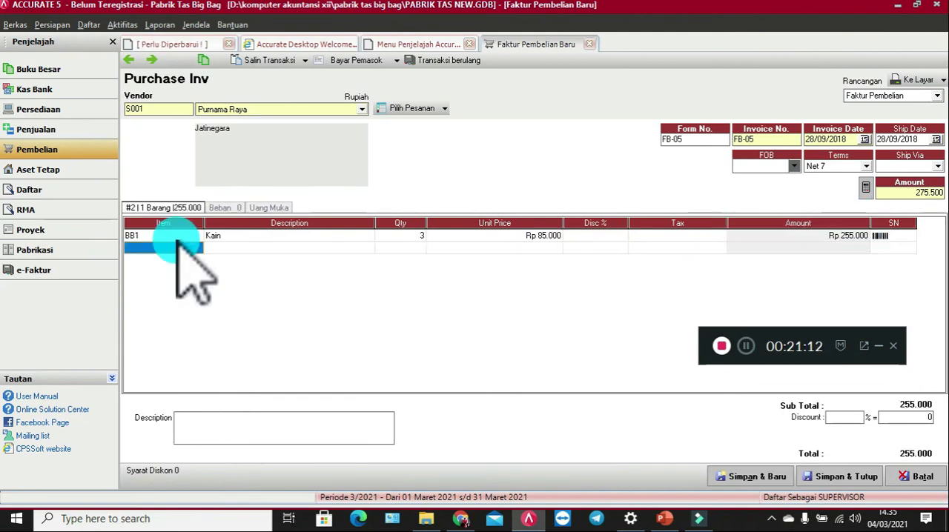
# Step: Add item BB2 Benang as the purchase invoice's second line with quantity 3 and unit price 5.000
pyautogui.click(148, 248)
pyautogui.click(198, 248)
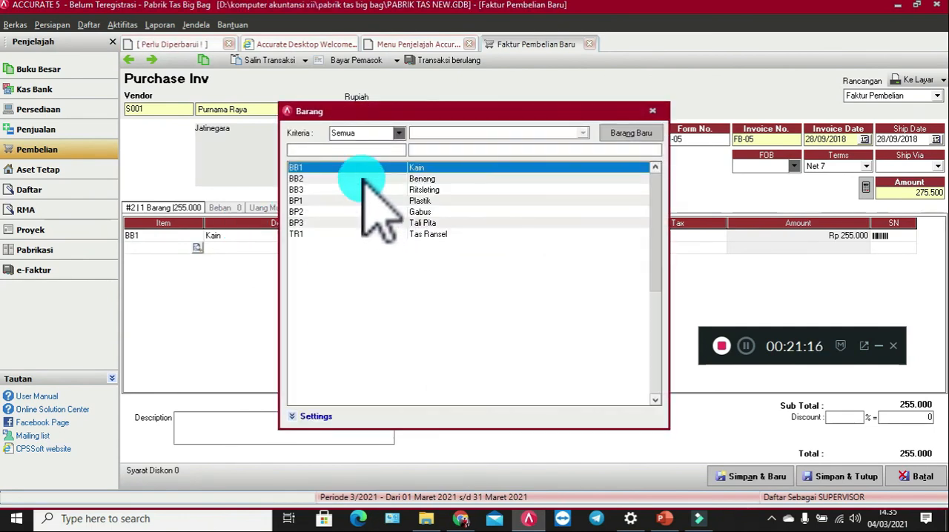
pyautogui.doubleClick(364, 179)
pyautogui.press('Tab')
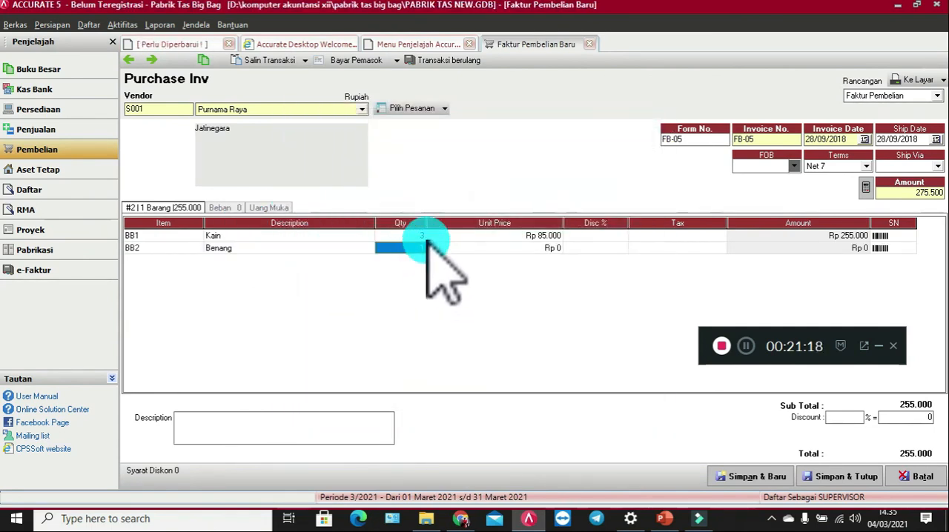
pyautogui.write('3')
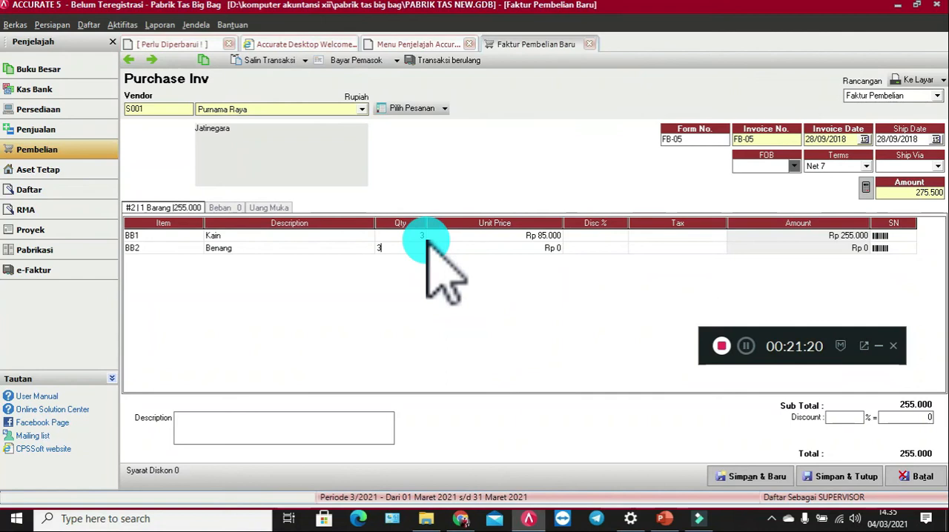
pyautogui.press('Tab')
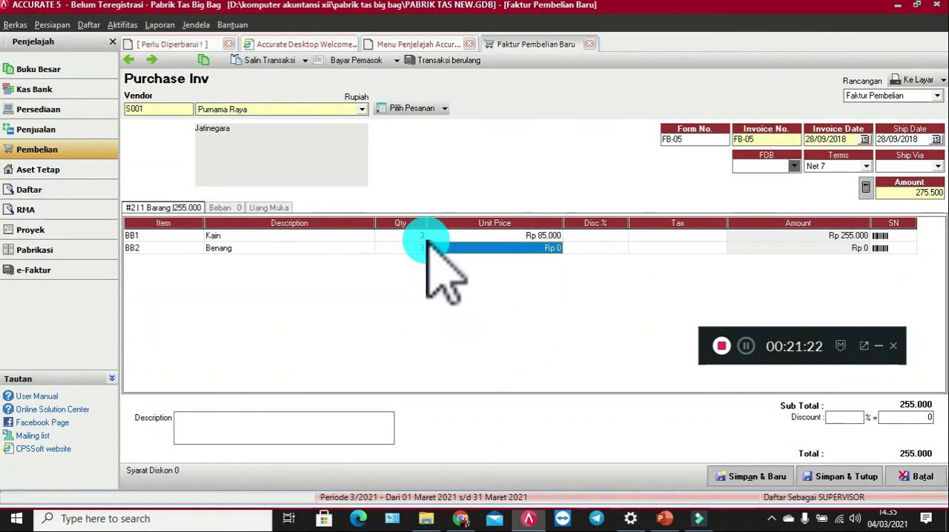
pyautogui.write('5')
pyautogui.press('Tab')
pyautogui.press('Tab')
pyautogui.press('Tab')
pyautogui.press('Tab')
pyautogui.press('Down')
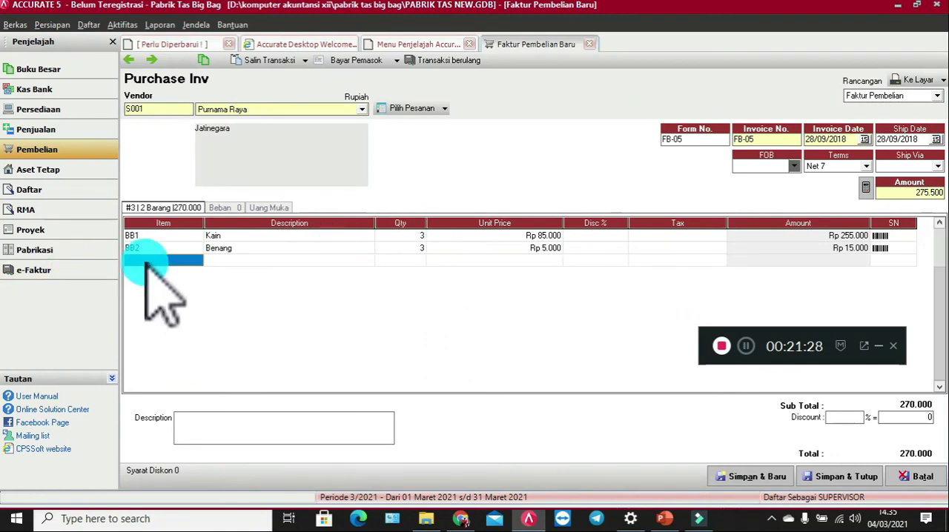
# Step: Add item BB3 Ritsleting as the purchase invoice's third line with quantity 5 and unit price 1.000
pyautogui.click(197, 260)
pyautogui.click(197, 259)
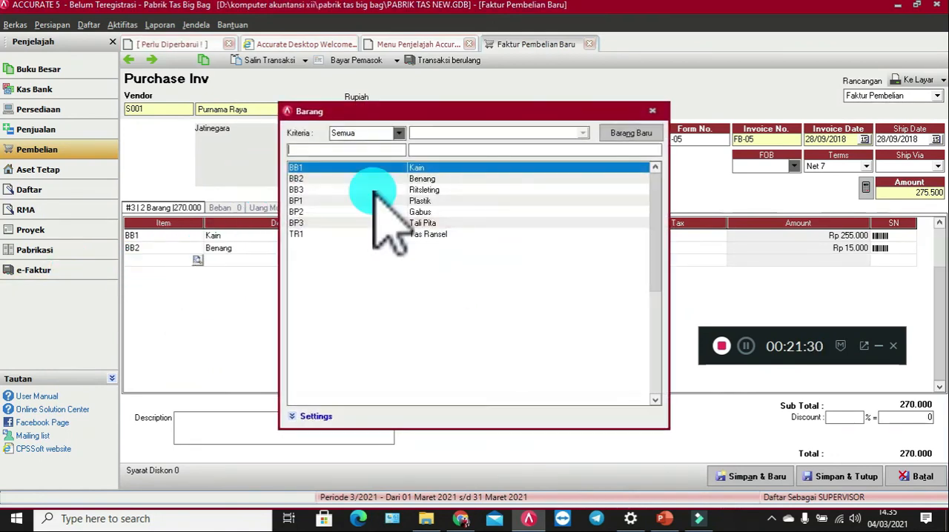
pyautogui.doubleClick(407, 190)
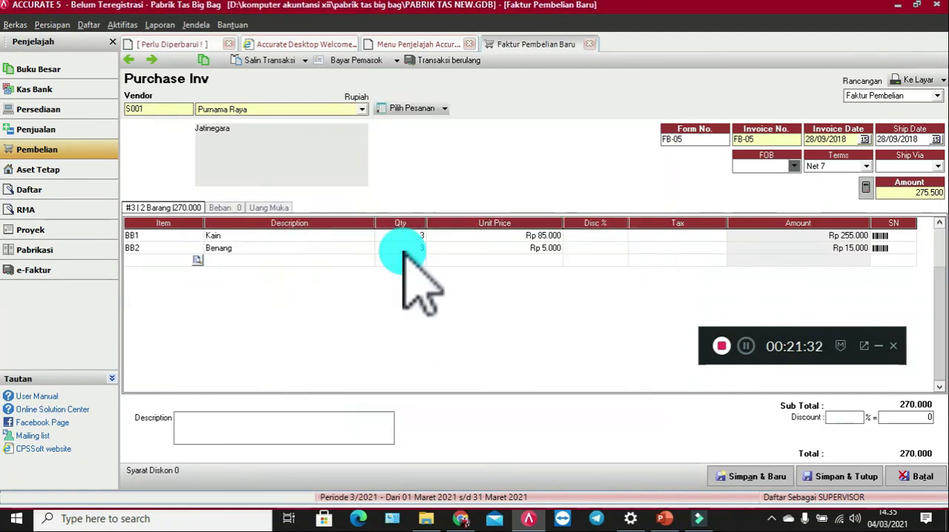
pyautogui.click(407, 260)
pyautogui.write('5')
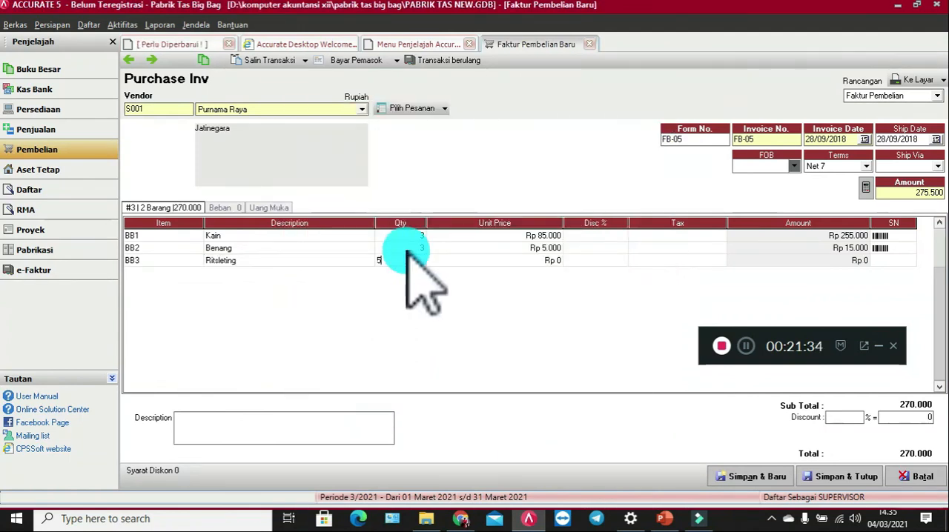
pyautogui.press('Tab')
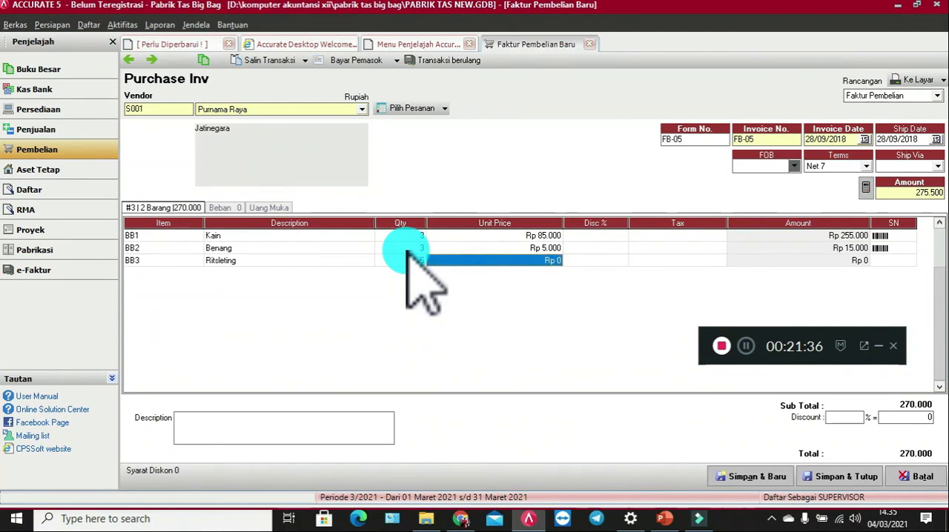
pyautogui.write('1.000')
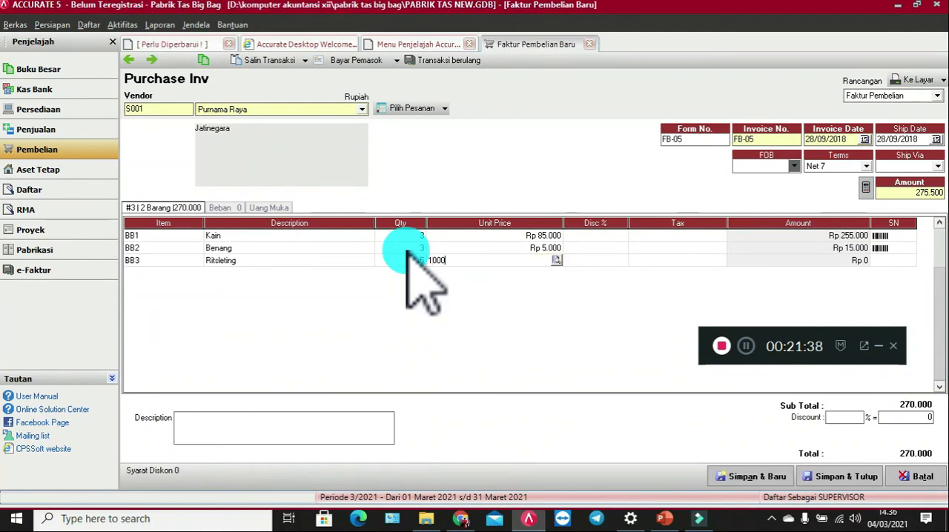
pyautogui.press('Tab')
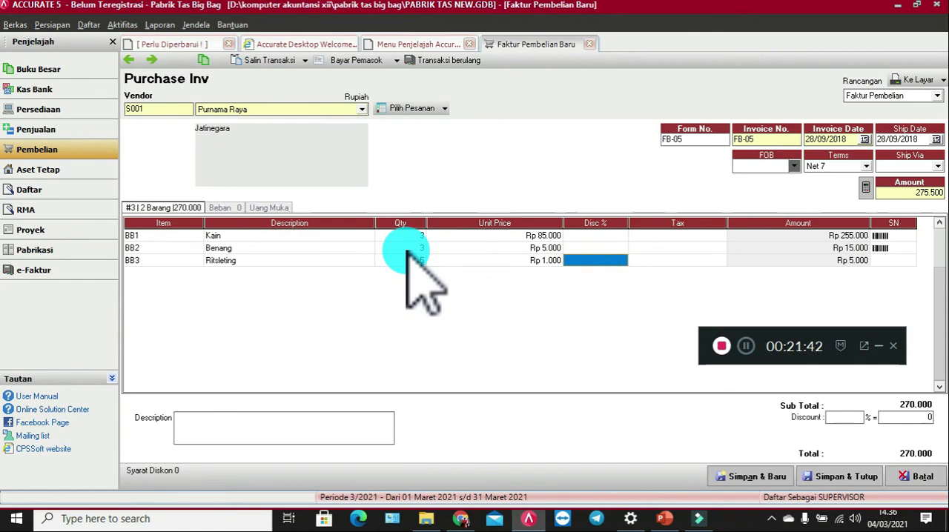
# Step: Enter the description "Pembelian Kredit" on the purchase invoice, then save and close it
pyautogui.click(290, 428)
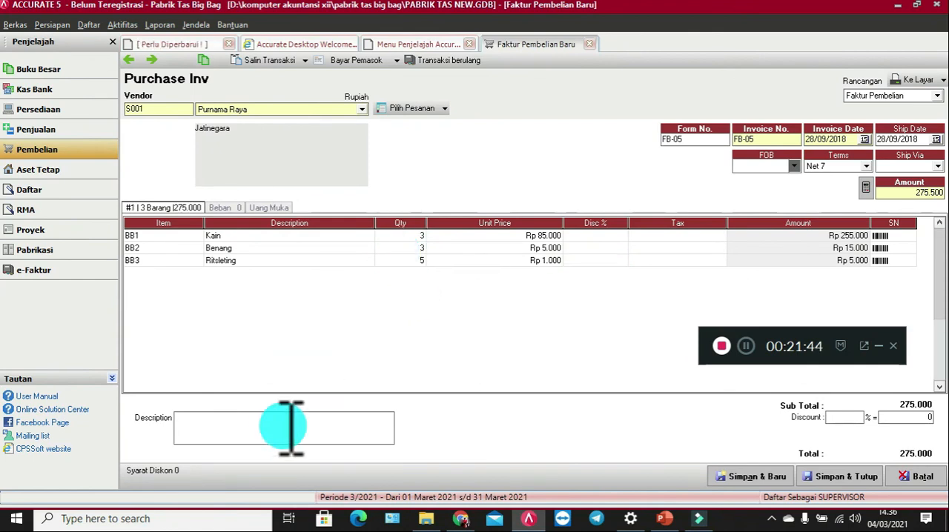
pyautogui.write('Pembelian Kredit')
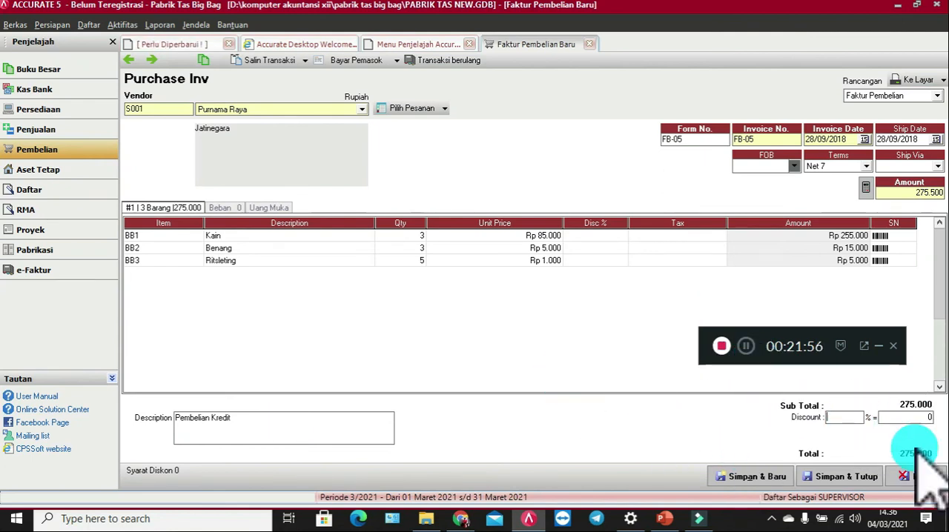
pyautogui.click(839, 480)
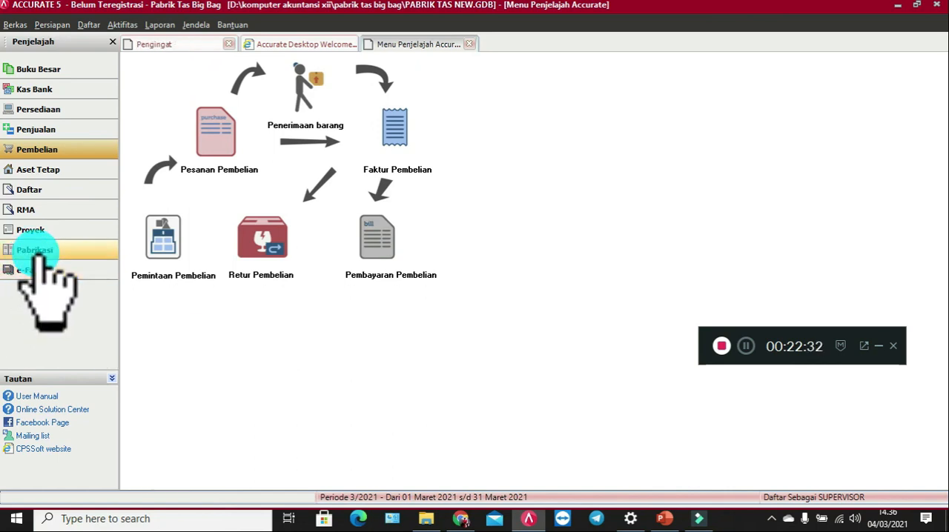
# Step: Start a new sales invoice for customer Surya Ransel
pyautogui.click(74, 133)
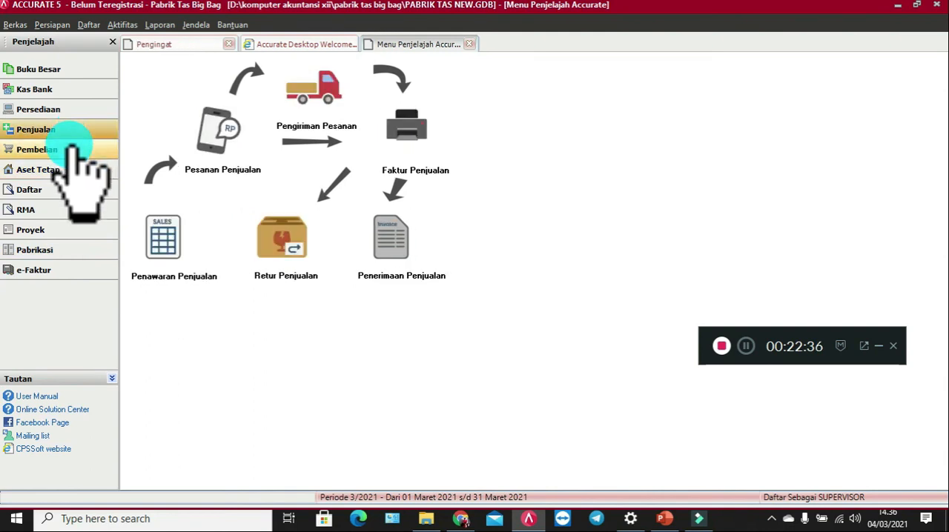
pyautogui.click(410, 141)
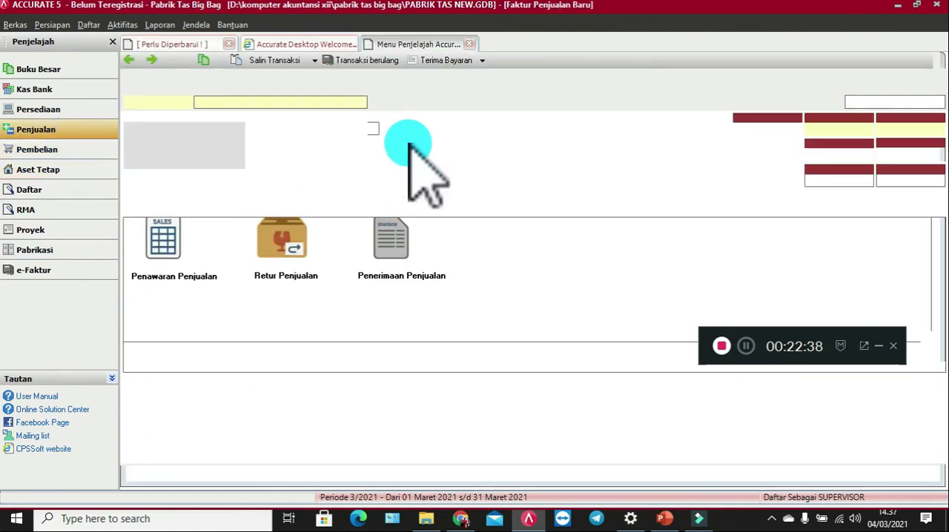
pyautogui.click(333, 102)
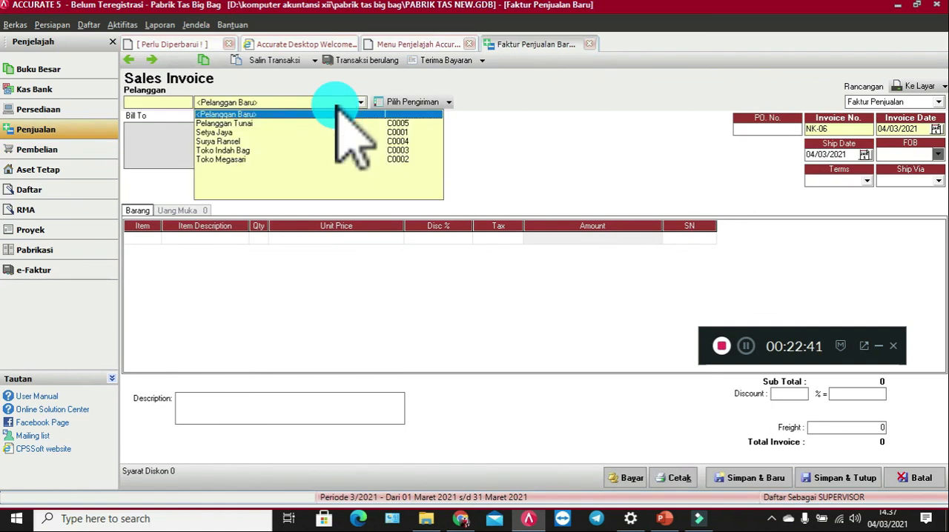
pyautogui.click(223, 141)
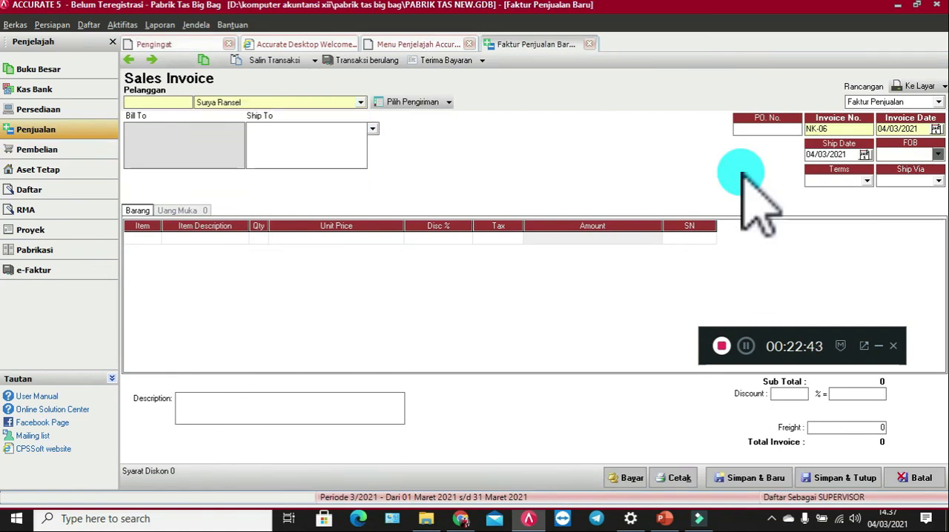
# Step: Set both the PO number and the invoice number of the sales invoice to FJ-07
pyautogui.click(785, 129)
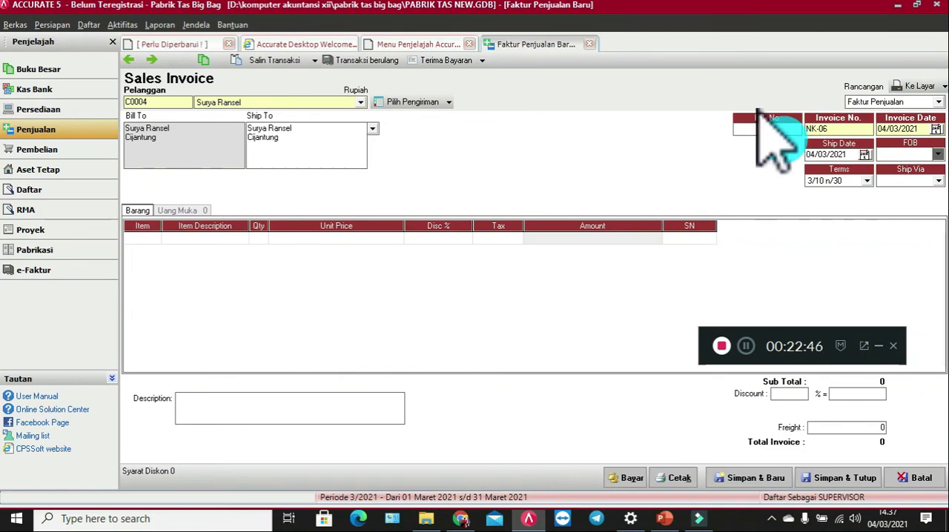
pyautogui.write('FJ-07')
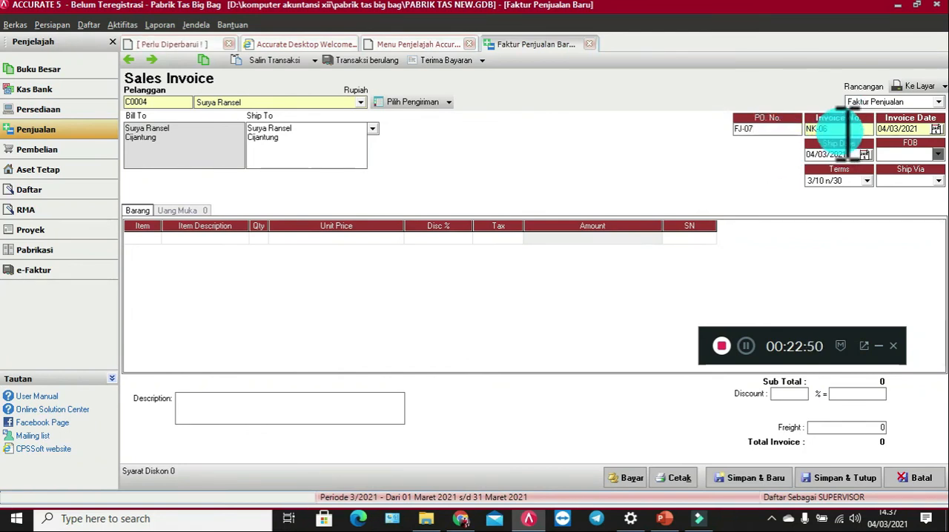
pyautogui.press('Tab')
pyautogui.write('FJ-07')
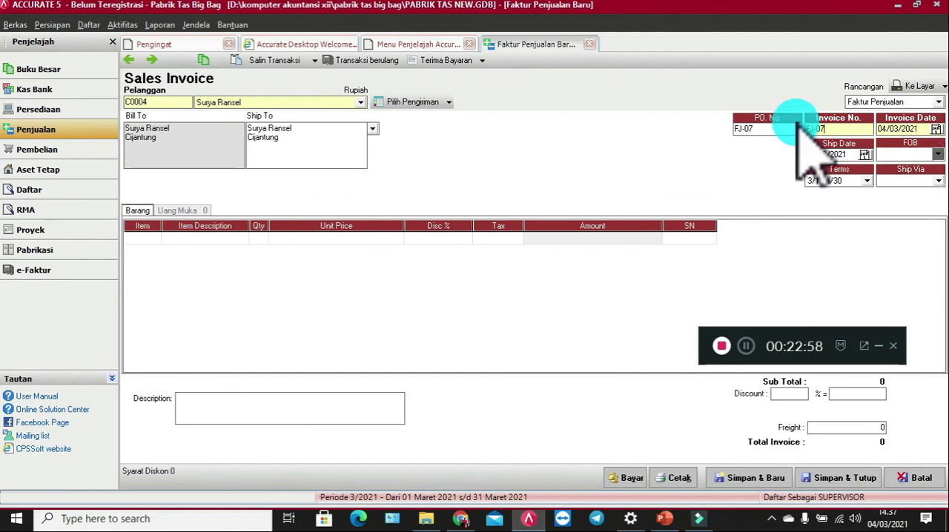
# Step: Set the sales invoice's invoice date to 29/09/2018
pyautogui.press('Tab')
pyautogui.write('29/ /')
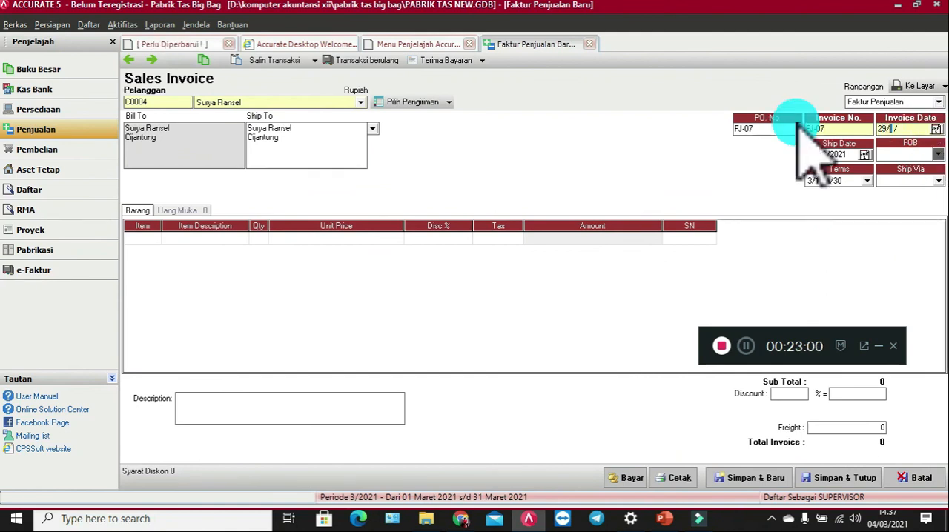
pyautogui.press('BackSpace')
pyautogui.press('BackSpace')
pyautogui.write('09/2018')
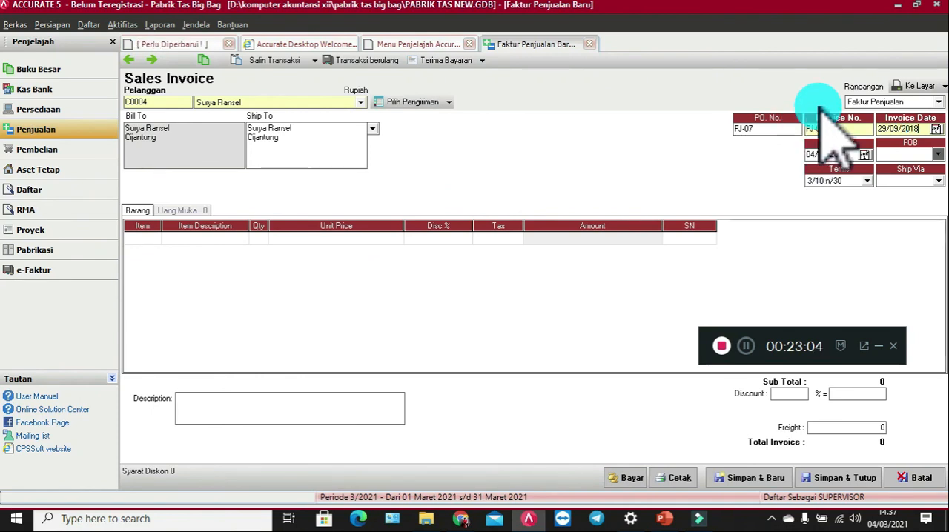
# Step: Copy the invoice date 29/09/2018 into the sales invoice's ship date
pyautogui.hotkey('shift', 'Left')
pyautogui.hotkey('shift', 'Left')
pyautogui.hotkey('shift', 'Left')
pyautogui.hotkey('shift', 'Left')
pyautogui.hotkey('shift', 'Left')
pyautogui.hotkey('shift', 'Left')
pyautogui.hotkey('shift', 'Left')
pyautogui.hotkey('shift', 'Left')
pyautogui.hotkey('shift', 'Left')
pyautogui.hotkey('ctrl', 'c')
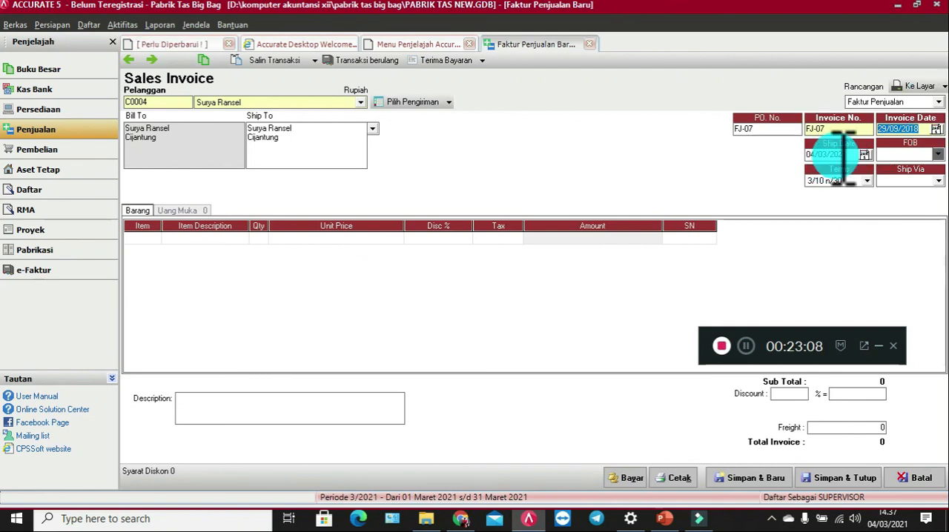
pyautogui.click(843, 156)
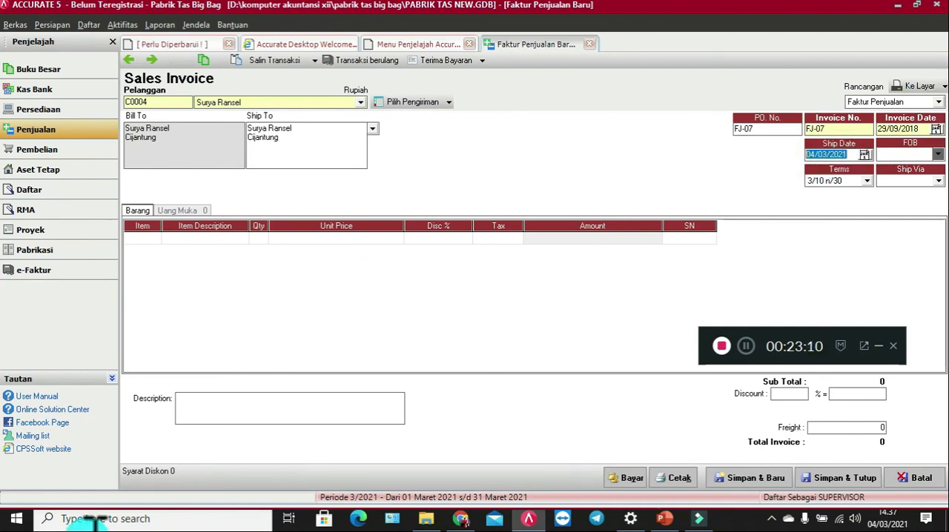
pyautogui.hotkey('ctrl', 'v')
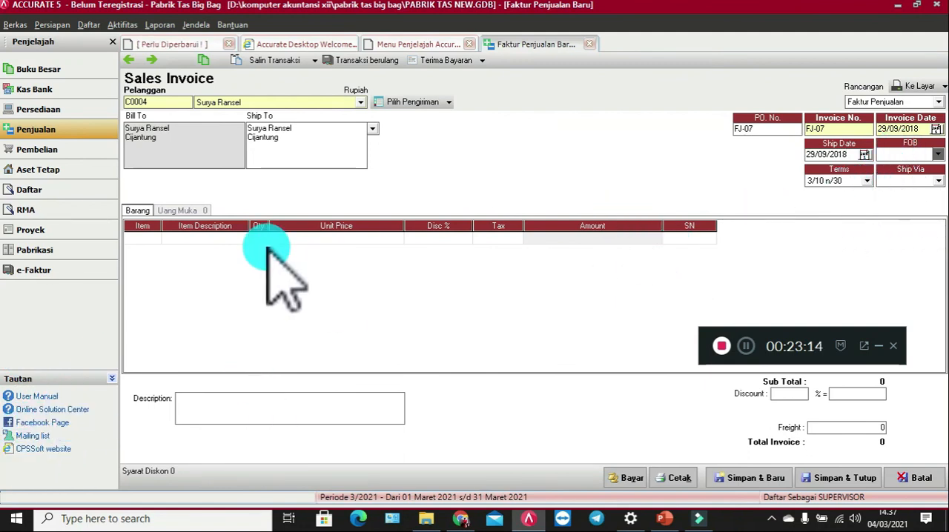
# Step: Add item TR1 Tas Ransel to the sales invoice with quantity 20 and a unit price of Rp 200.000
pyautogui.doubleClick(140, 237)
pyautogui.doubleClick(383, 234)
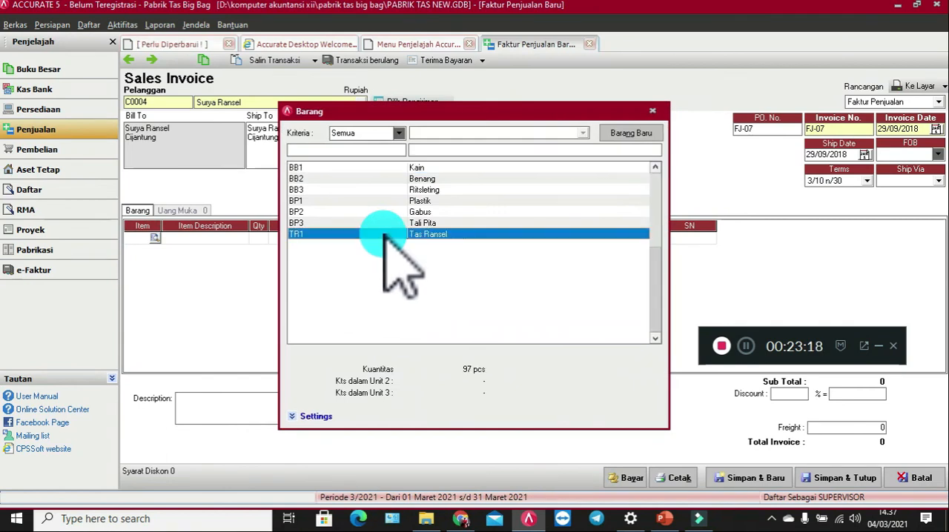
pyautogui.click(261, 238)
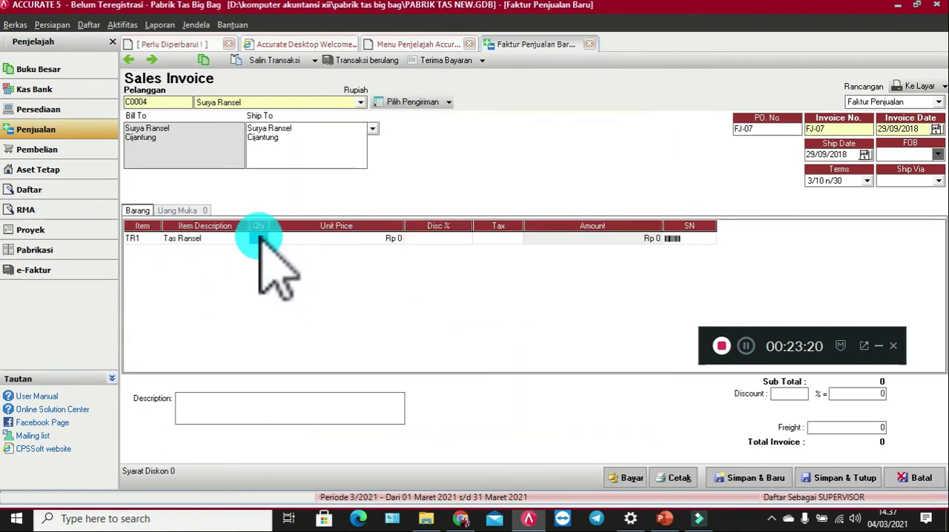
pyautogui.write('20')
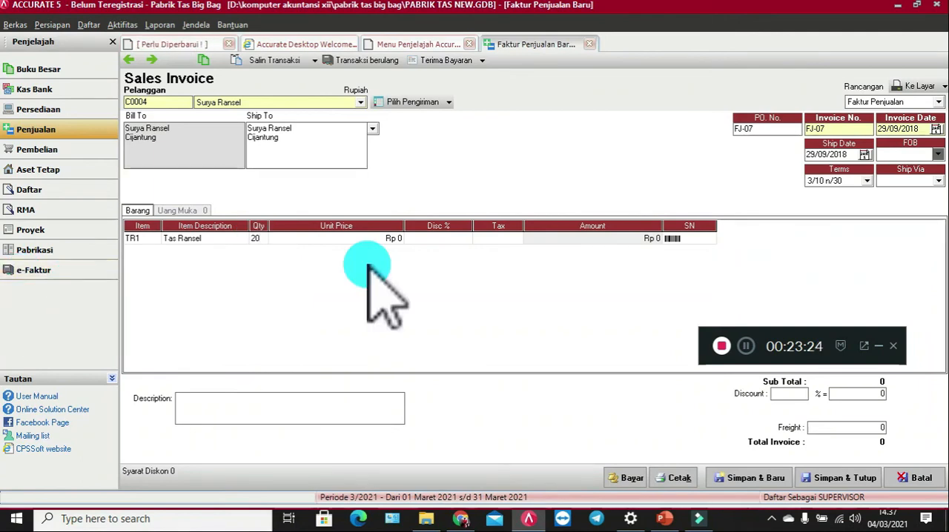
pyautogui.click(380, 239)
pyautogui.write('2')
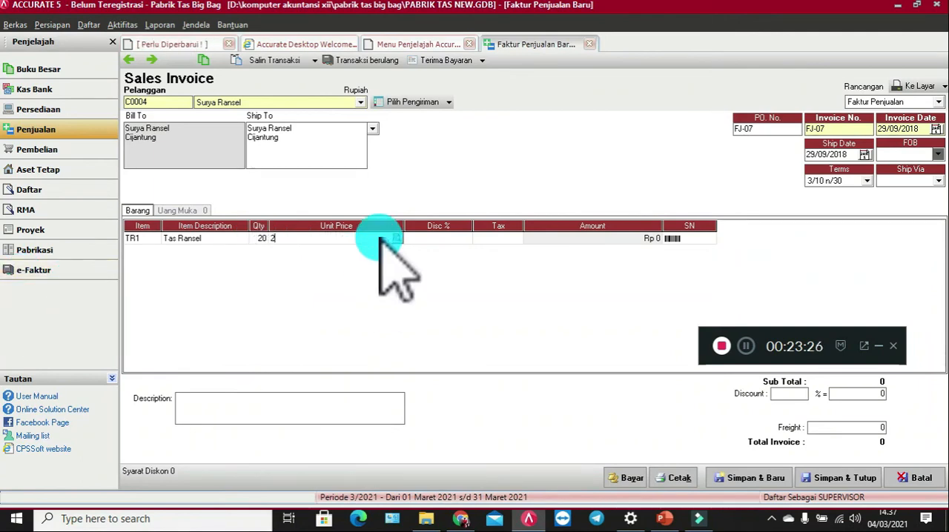
pyautogui.write('00.000')
pyautogui.press('Tab')
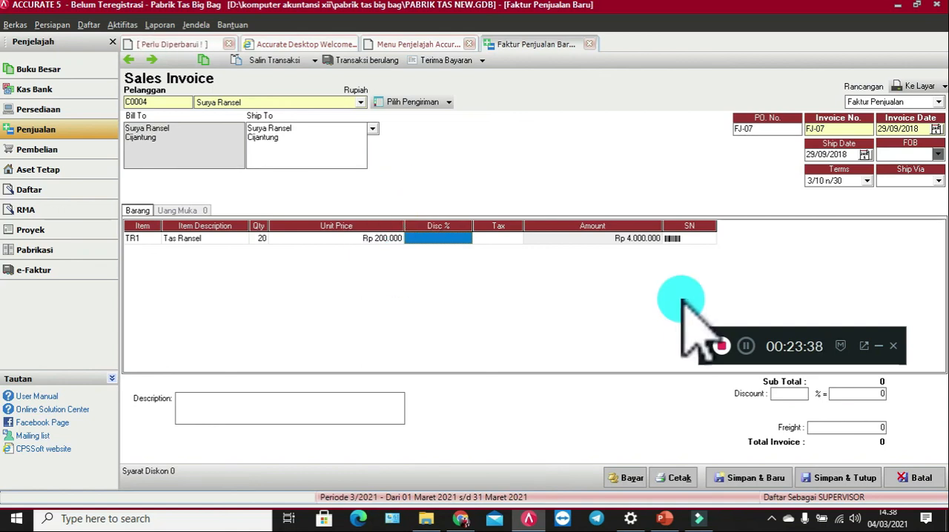
# Step: Enter "Penjualan Kredit" as the description of the sales invoice
pyautogui.click(206, 408)
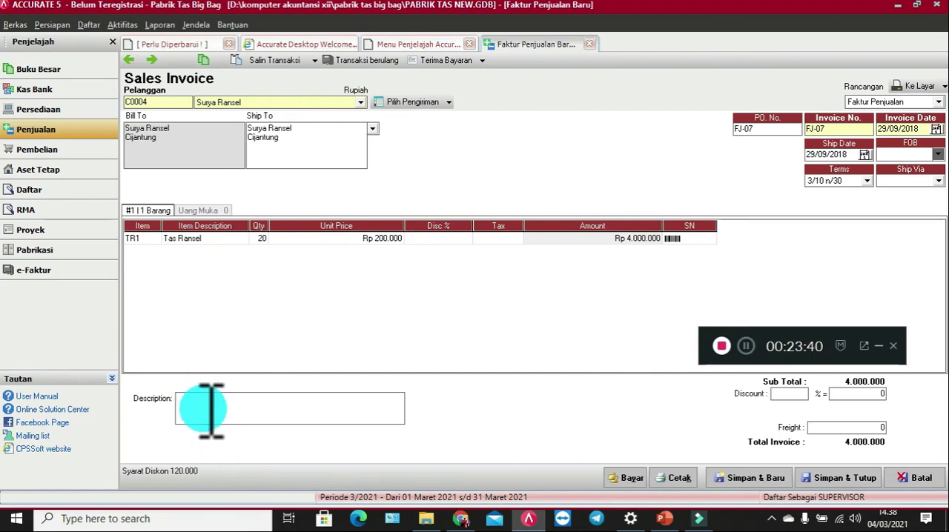
pyautogui.write('Penjua')
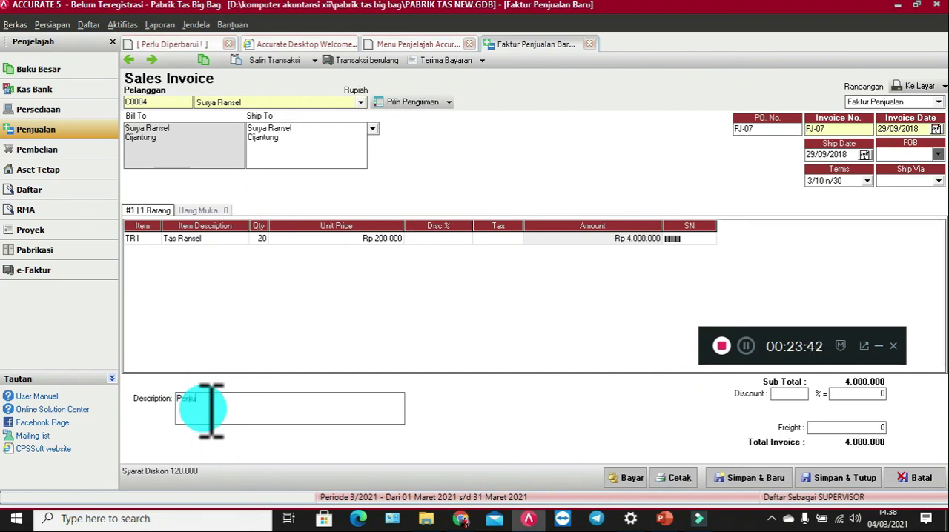
pyautogui.write('lan Kredit')
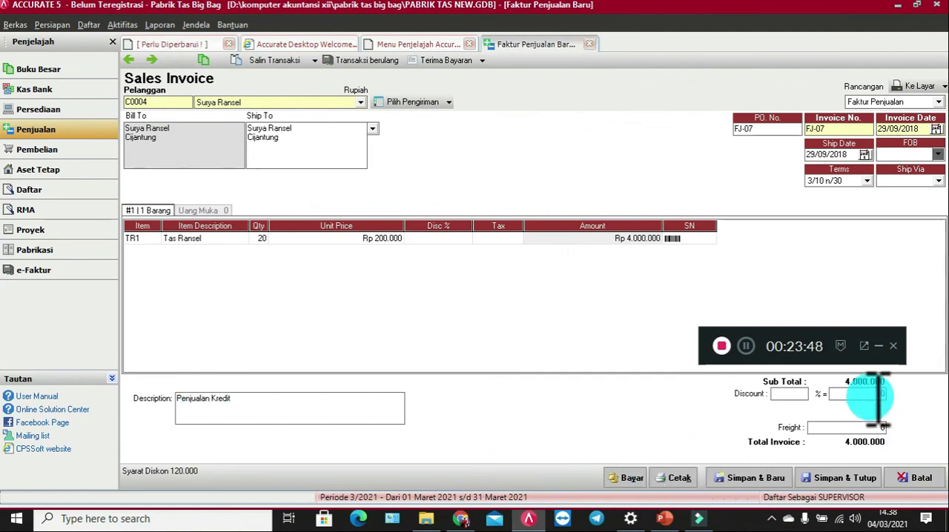
# Step: Set the sales invoice's freight to 100.000, then save and close the invoice
pyautogui.click(879, 396)
pyautogui.click(847, 427)
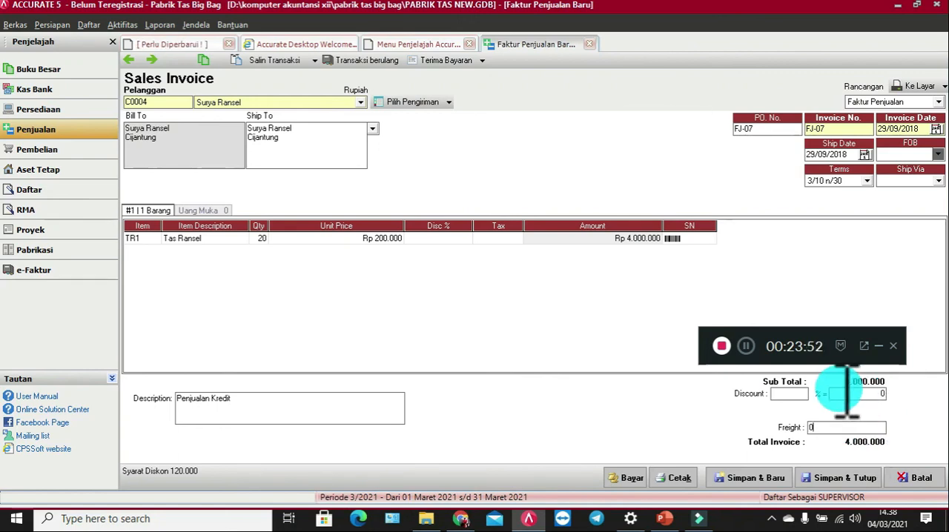
pyautogui.write('100000')
pyautogui.press('Tab')
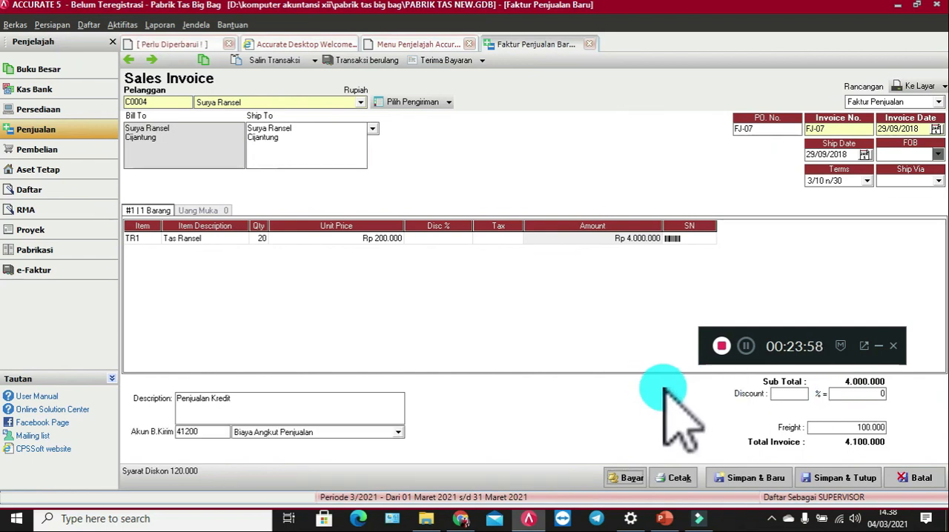
pyautogui.click(834, 476)
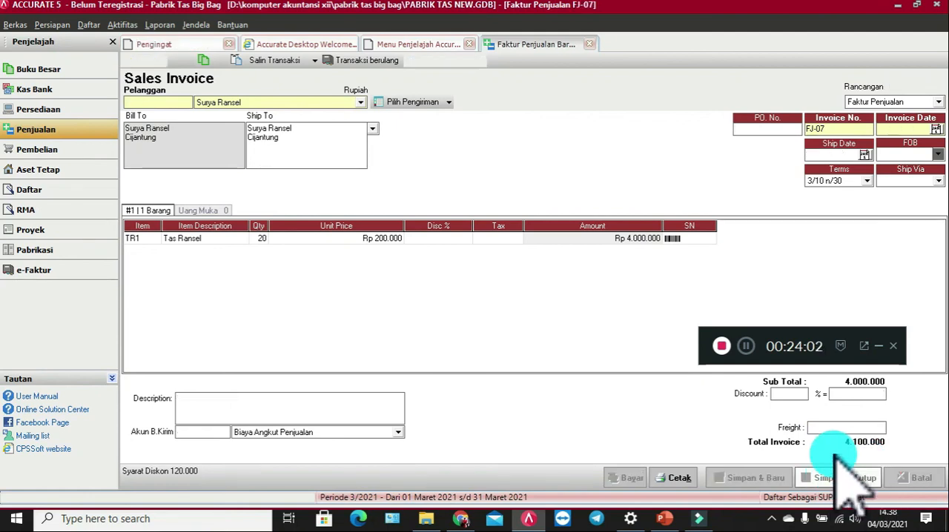
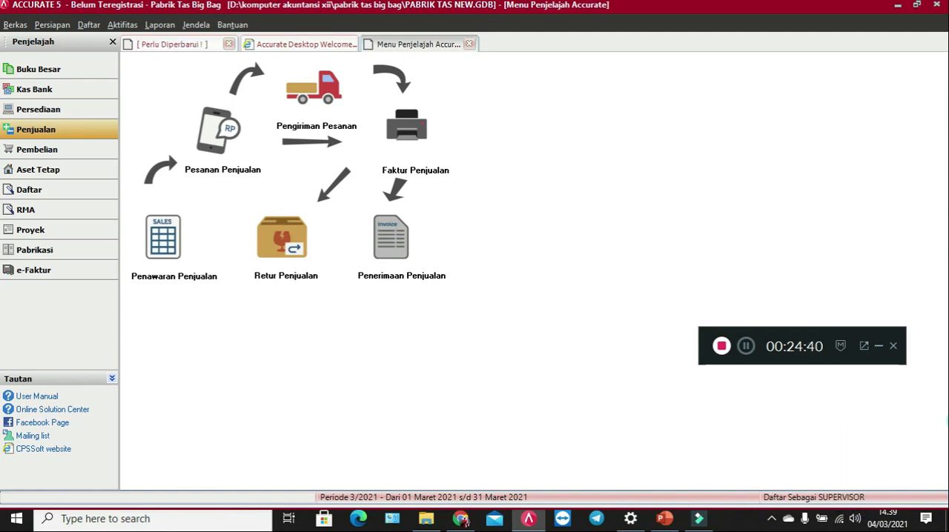
# Step: Open the report list and choose the Neraca Saldo (Klasik) report from the Buku Besar category
pyautogui.click(159, 25)
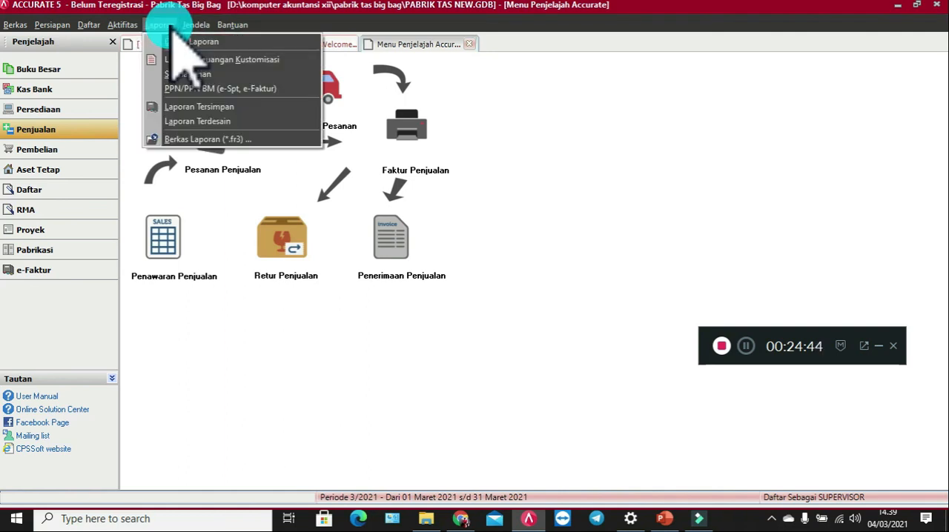
pyautogui.click(189, 42)
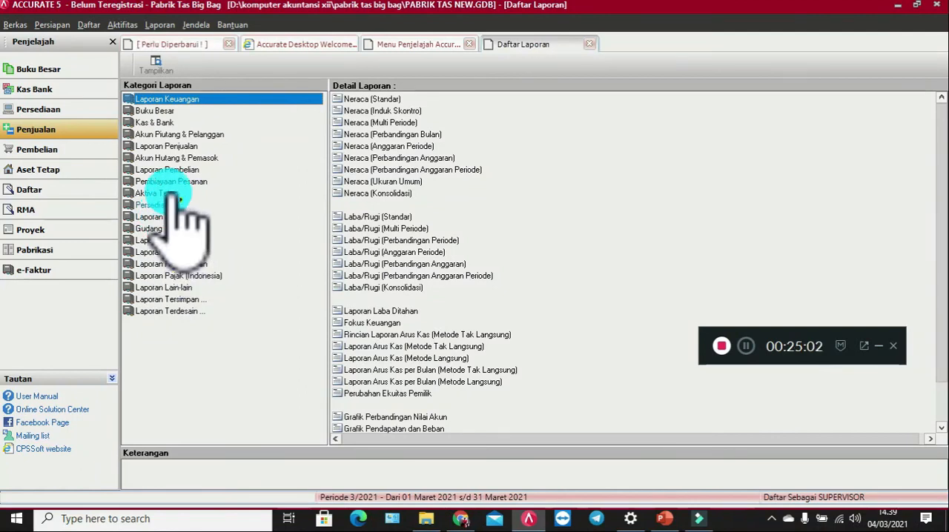
pyautogui.click(156, 111)
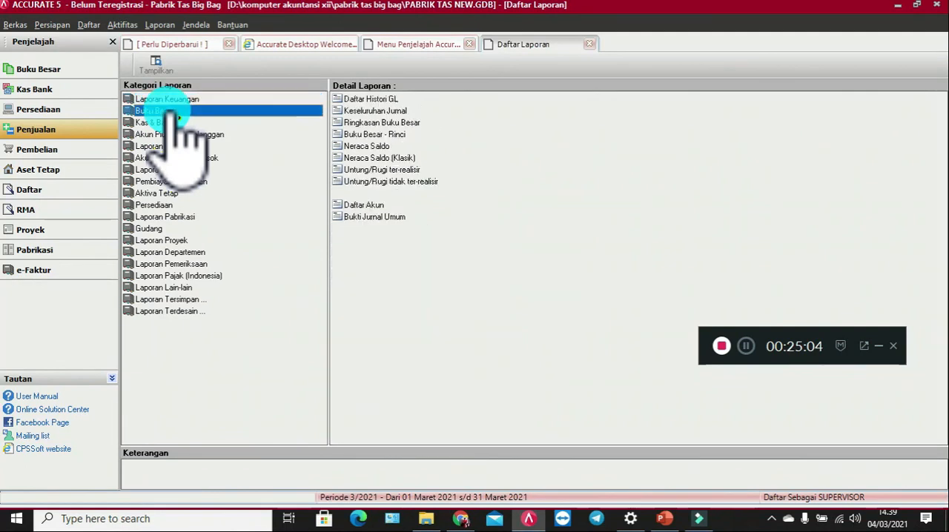
pyautogui.click(369, 158)
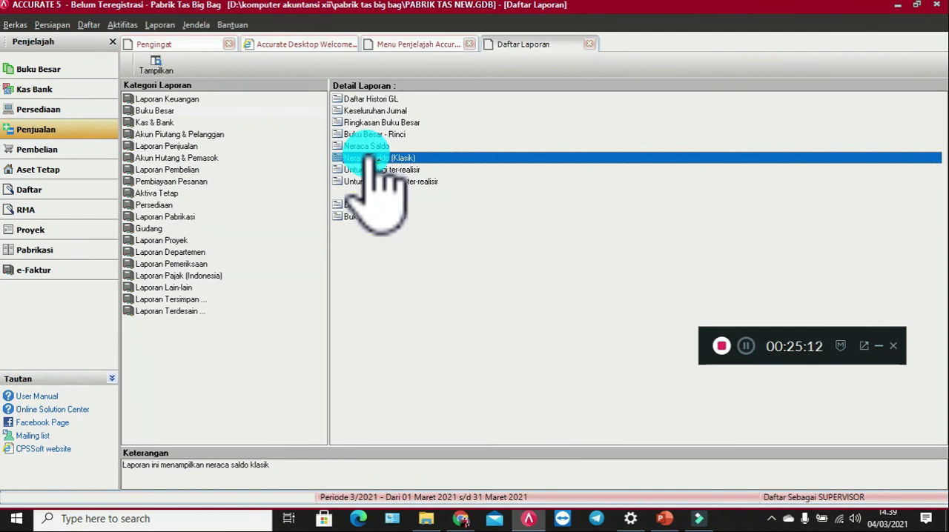
pyautogui.doubleClick(369, 158)
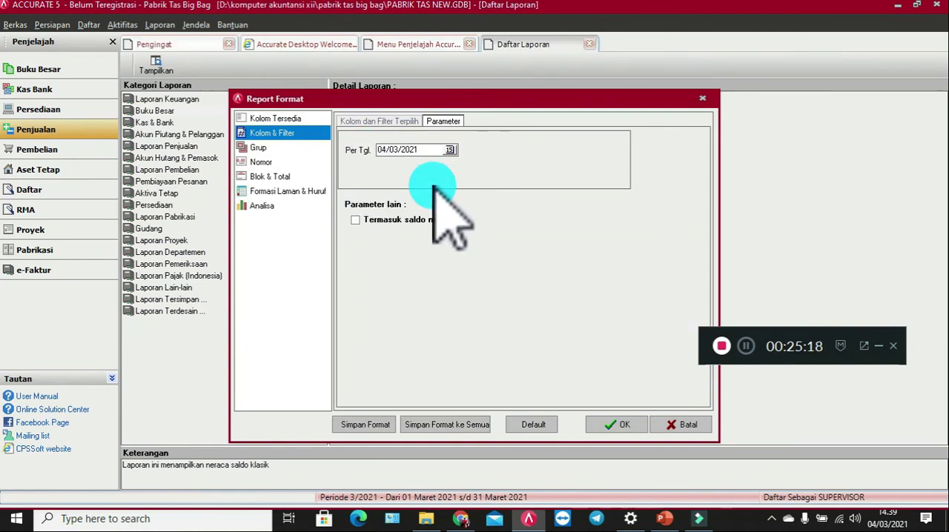
# Step: Generate the classic trial balance as of 30/09/2018 with zero-balance accounts included
pyautogui.click(434, 151)
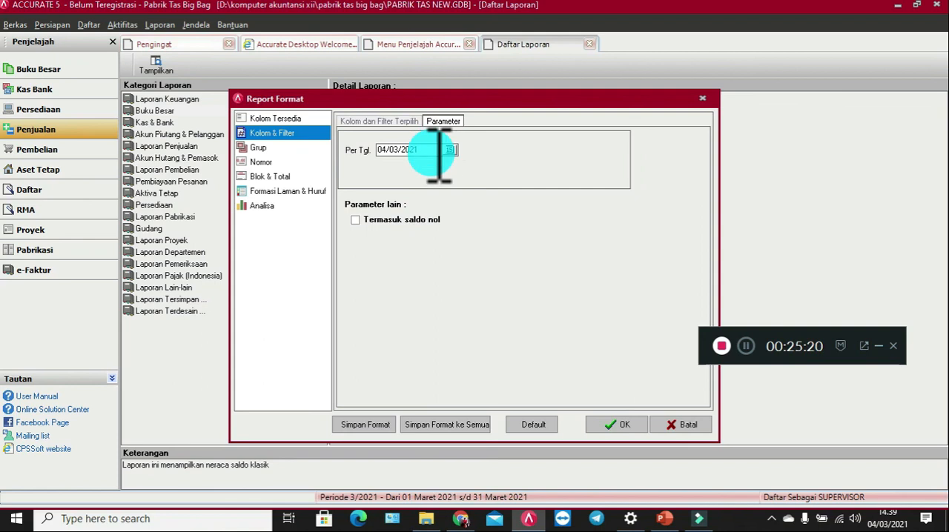
pyautogui.moveTo(344, 141); pyautogui.dragTo(338, 141)
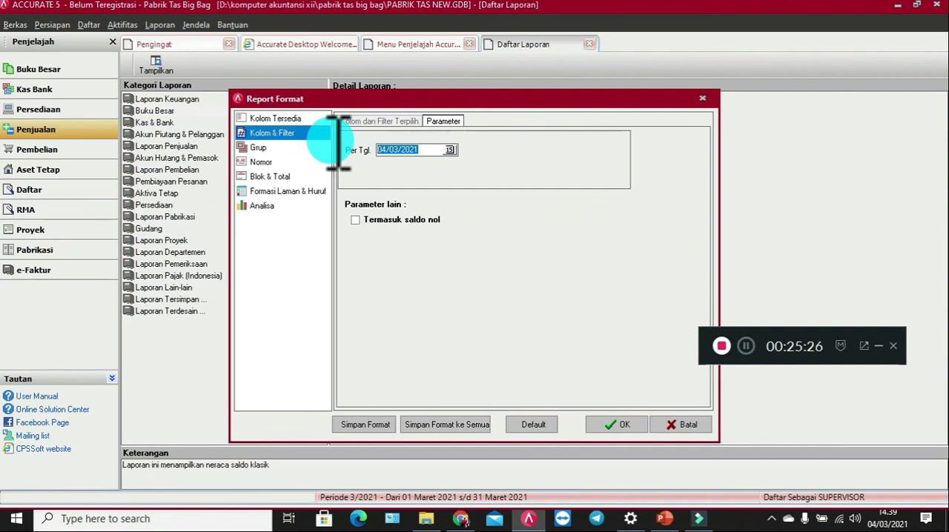
pyautogui.write('30/09/2018')
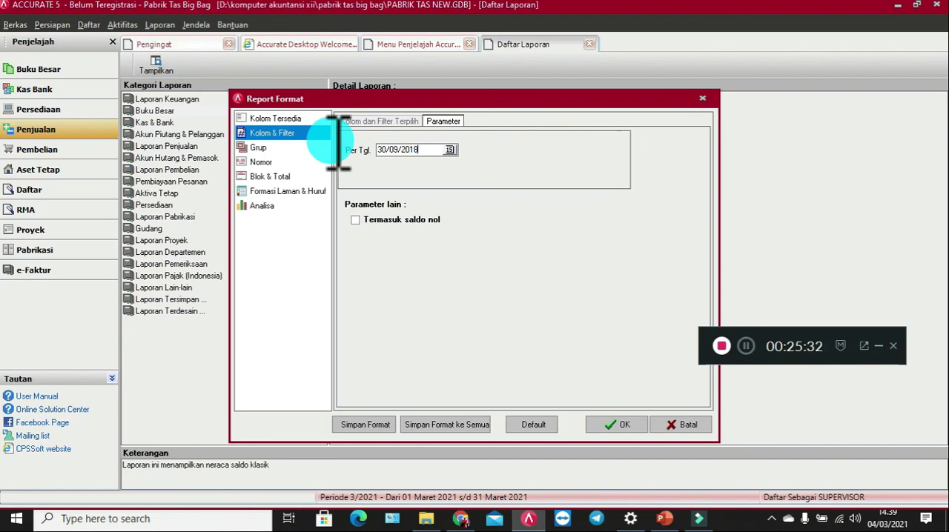
pyautogui.click(383, 221)
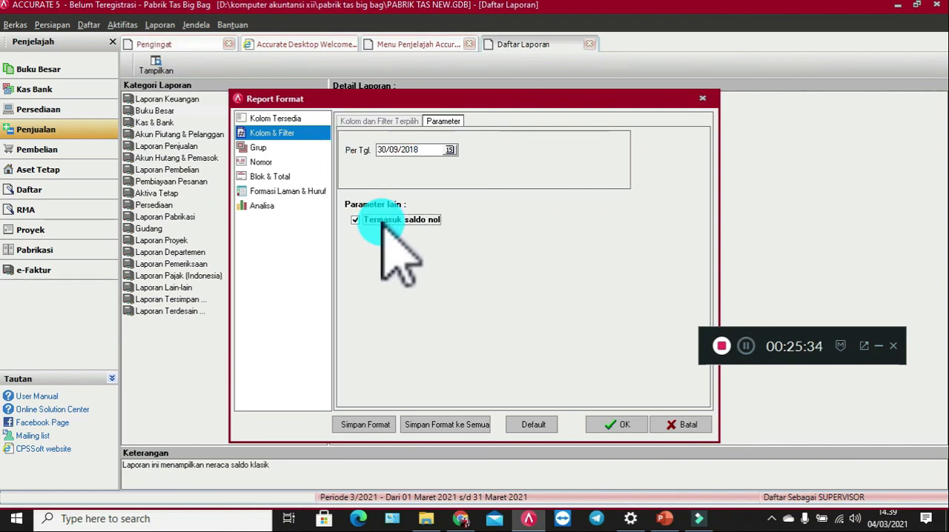
pyautogui.click(639, 424)
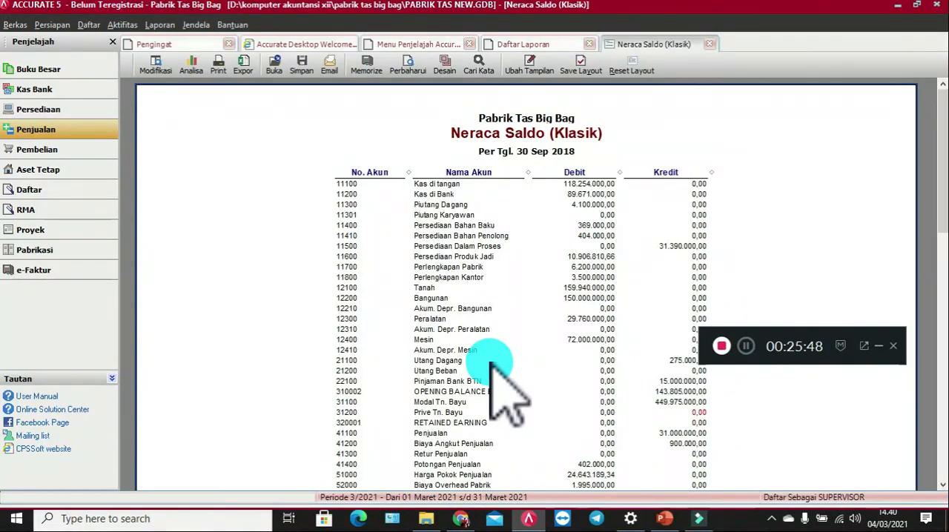
# Step: Review the account balances on both pages of the trial balance and compare the debit and credit totals
pyautogui.scroll(-10, 491, 361)
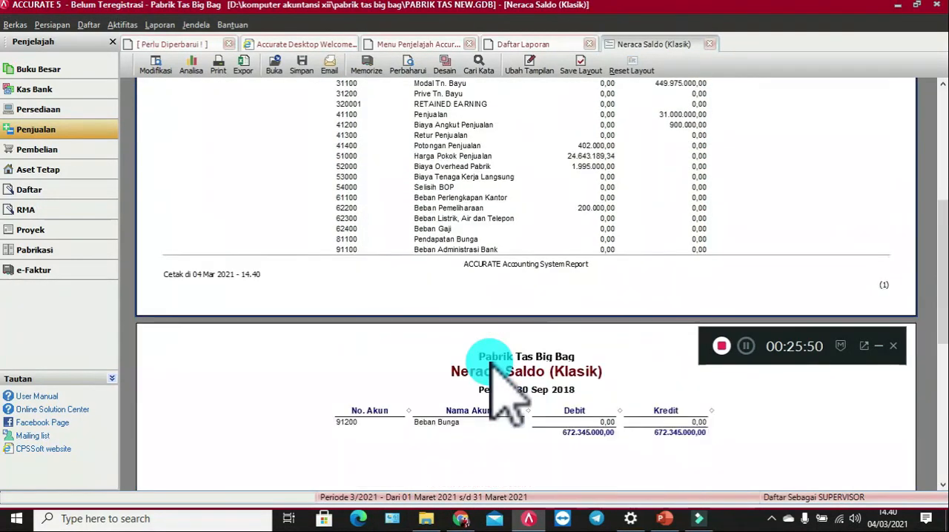
pyautogui.scroll(-10, 491, 361)
pyautogui.scroll(6, 491, 361)
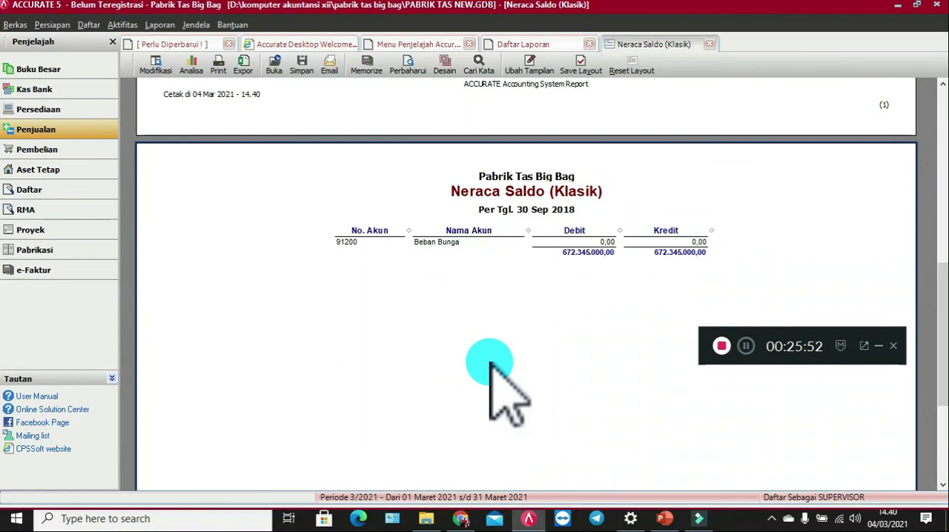
pyautogui.scroll(5, 490, 362)
pyautogui.scroll(5, 490, 362)
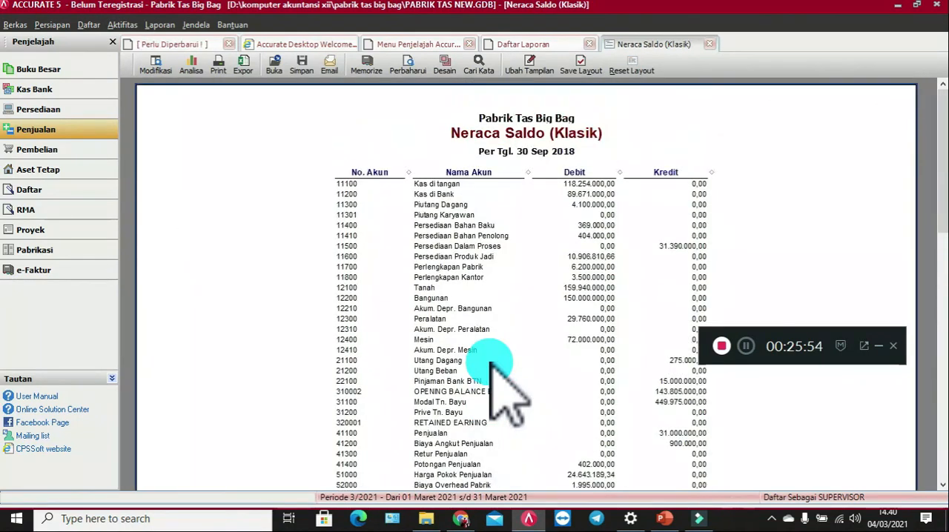
pyautogui.scroll(-5, 491, 361)
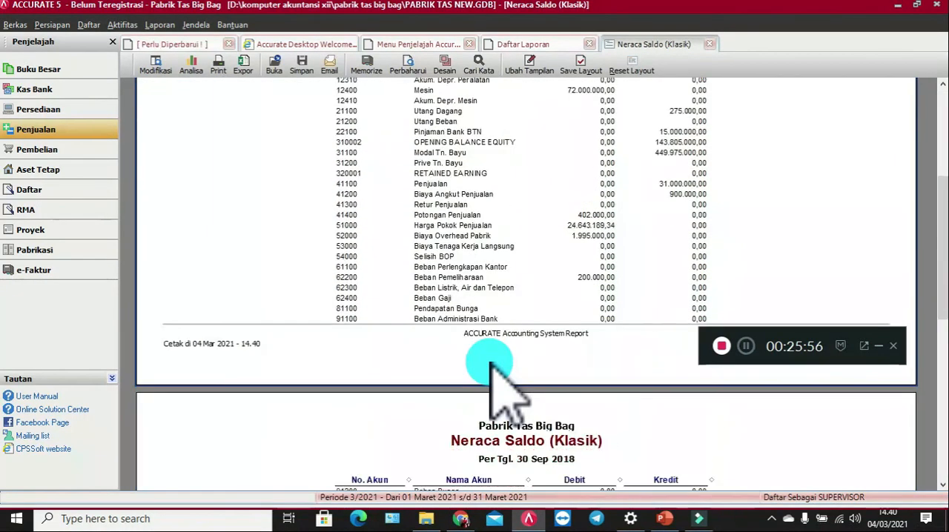
pyautogui.scroll(-3, 491, 361)
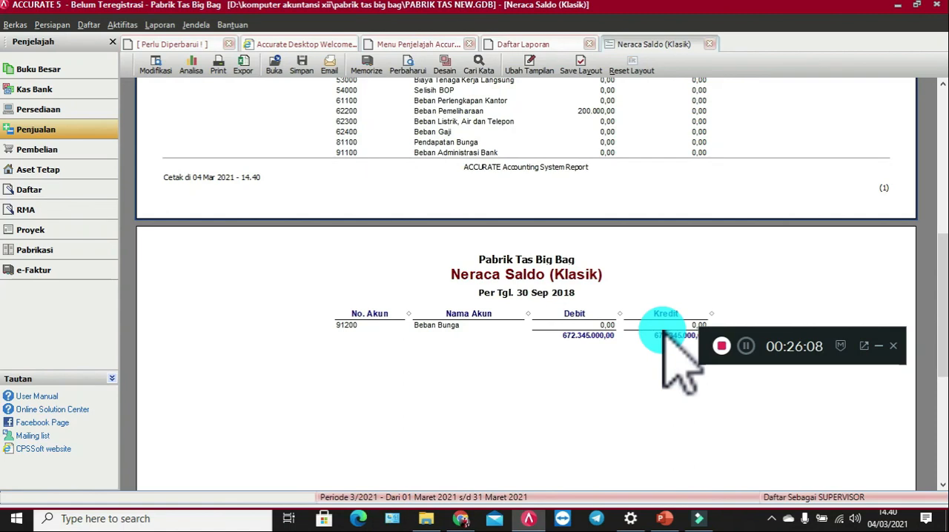
# Step: Return to the report list and show the reports in the Laporan Keuangan category
pyautogui.click(523, 43)
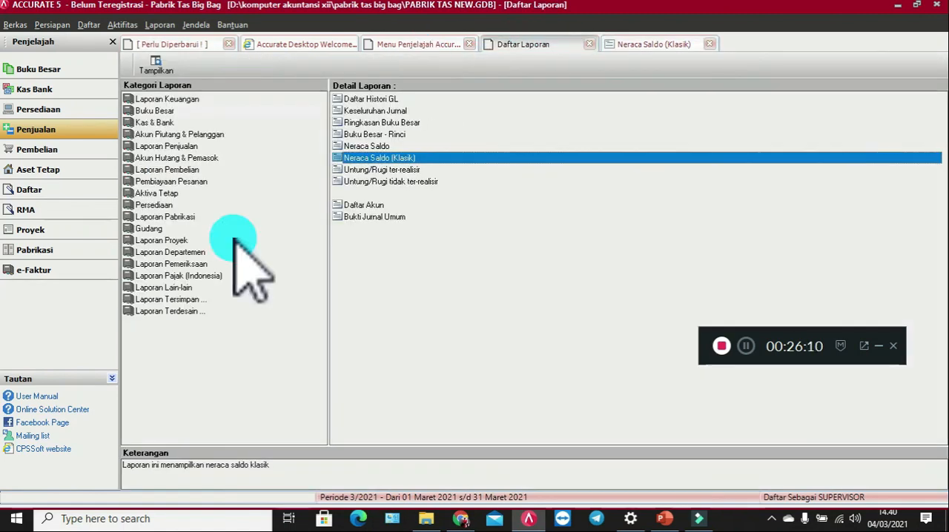
pyautogui.click(172, 100)
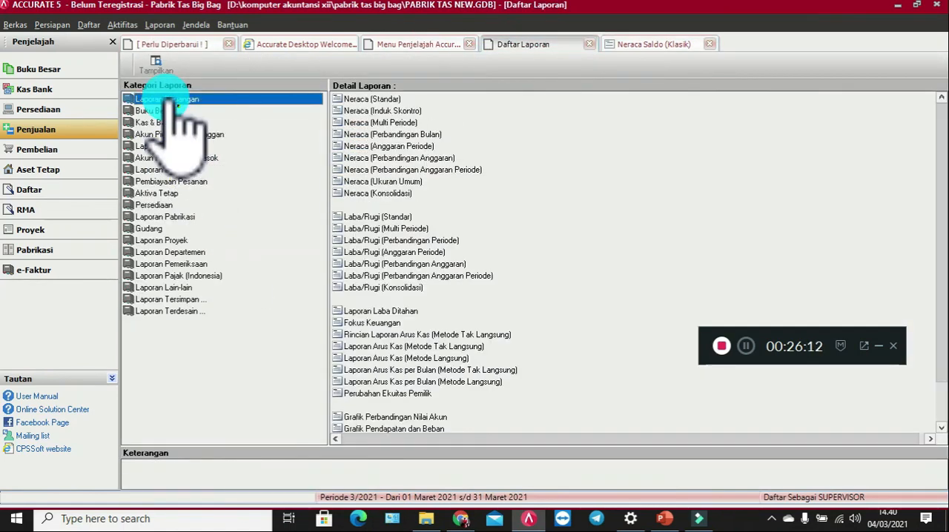